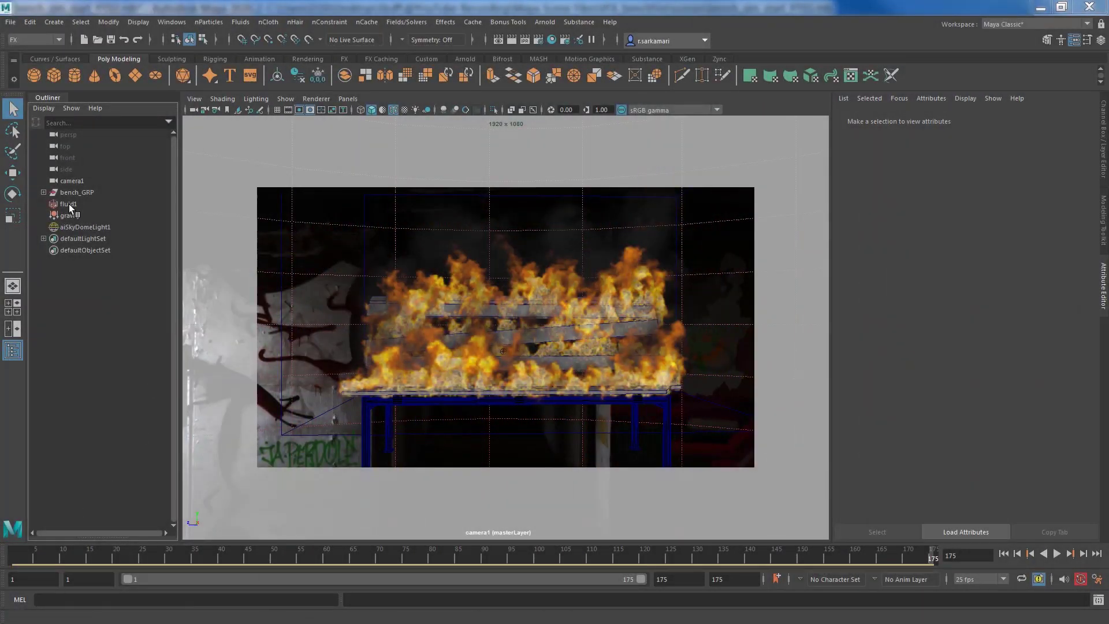
Step: Delete fluid1's nCache and hide the fire fluid so only the bench shows
{"action": "left_click", "coordinate": [68, 203]}
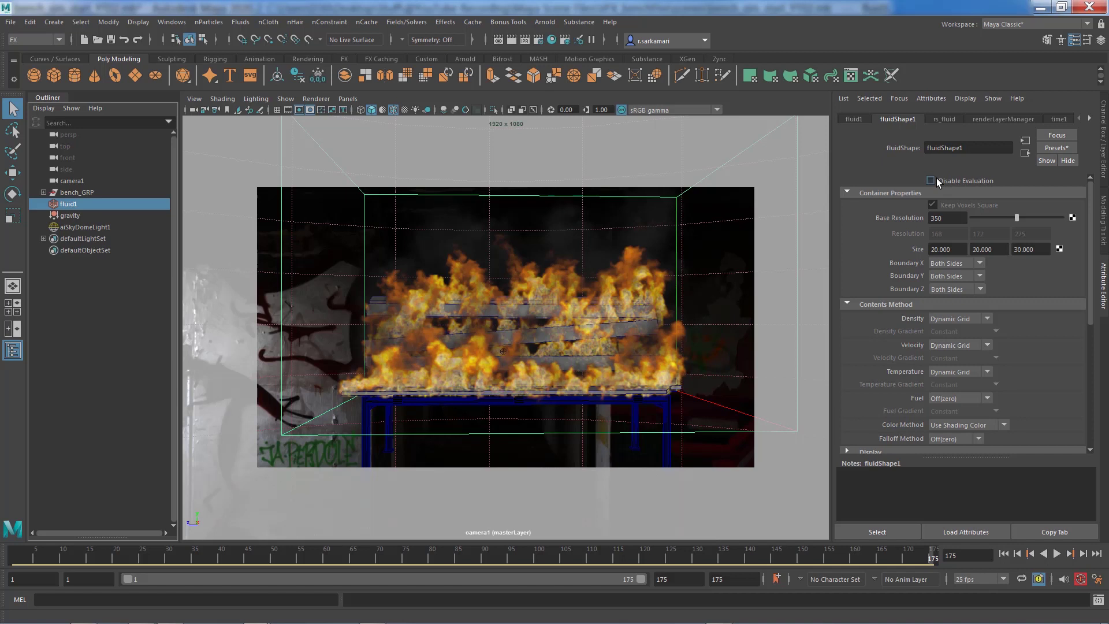
{"action": "left_click", "coordinate": [367, 23]}
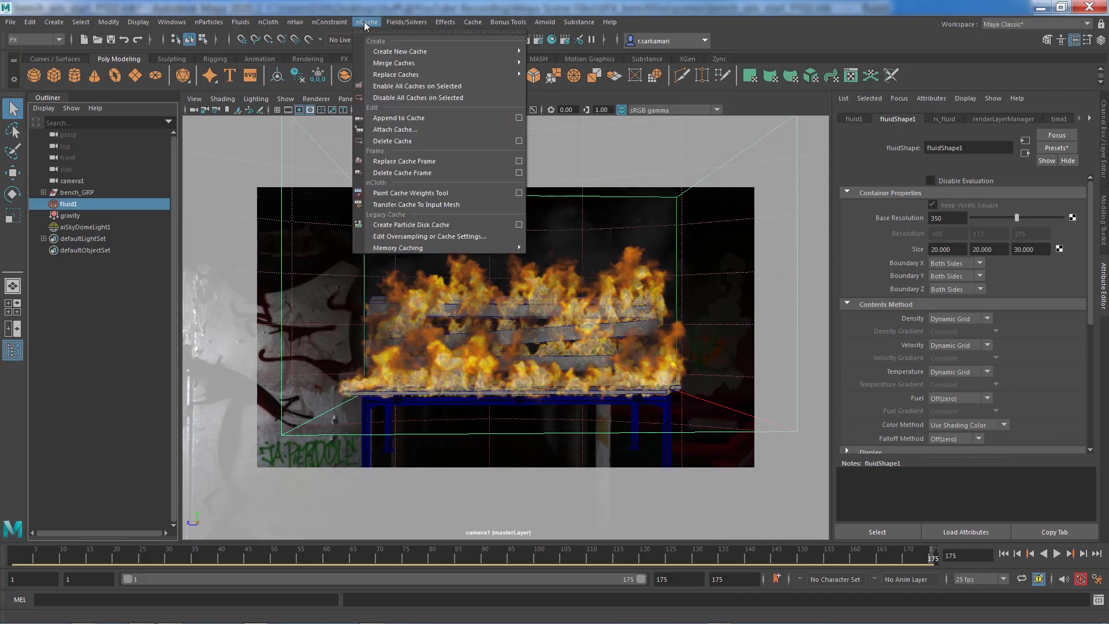
{"action": "left_click", "coordinate": [381, 141]}
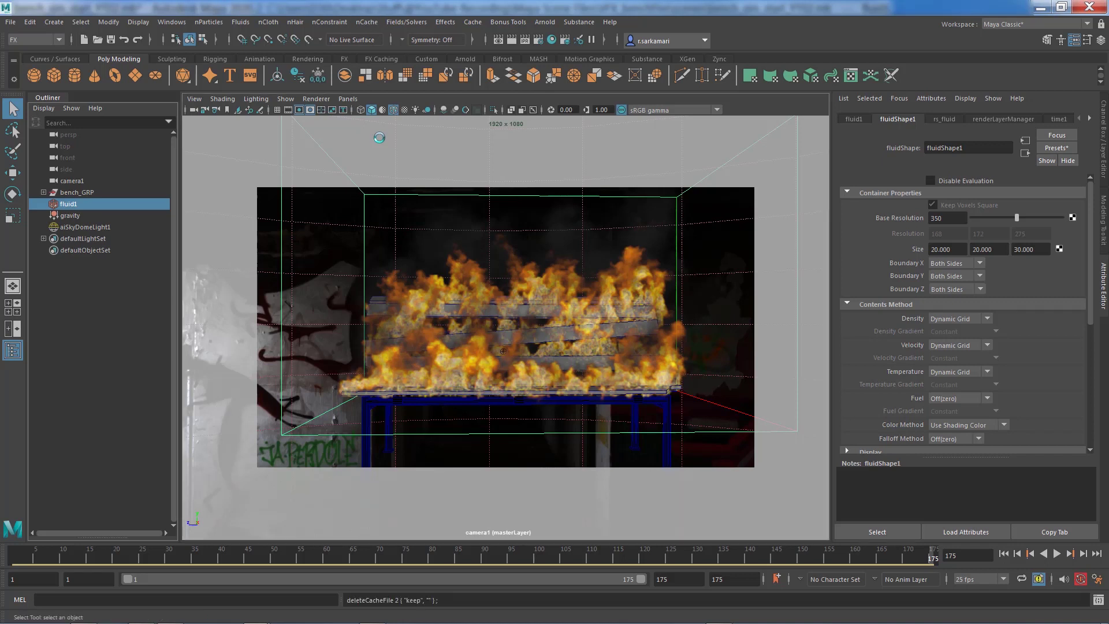
{"action": "key", "text": "ctrl+h"}
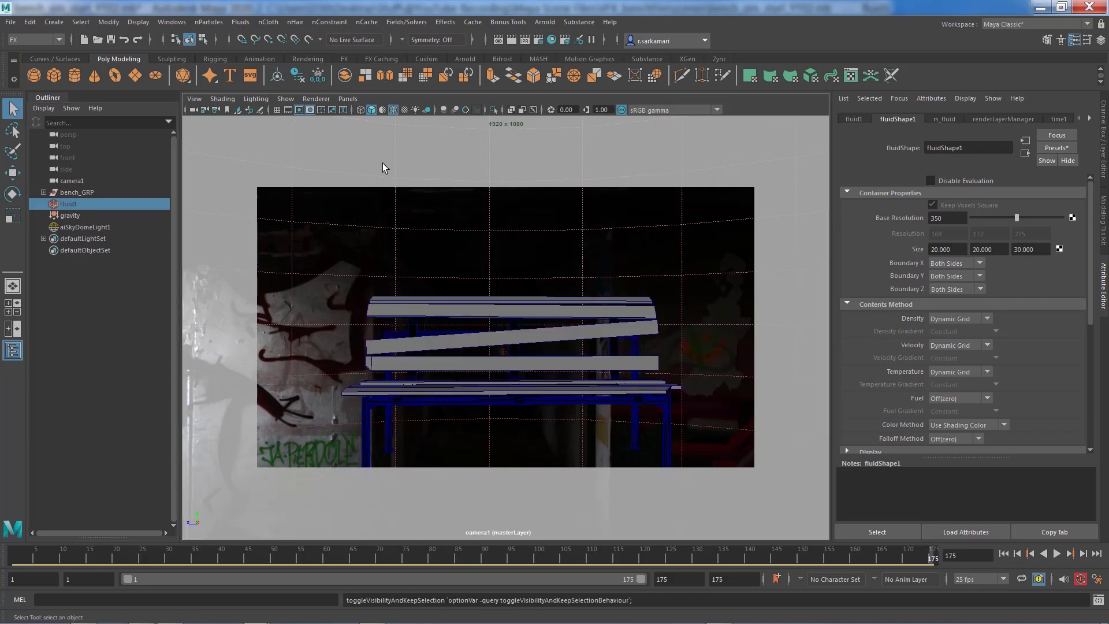
Step: Set up a Surface emit-from-object emitter named 'Flying ParticleEmitter' on the burnt logs mesh
{"action": "left_click", "coordinate": [463, 314]}
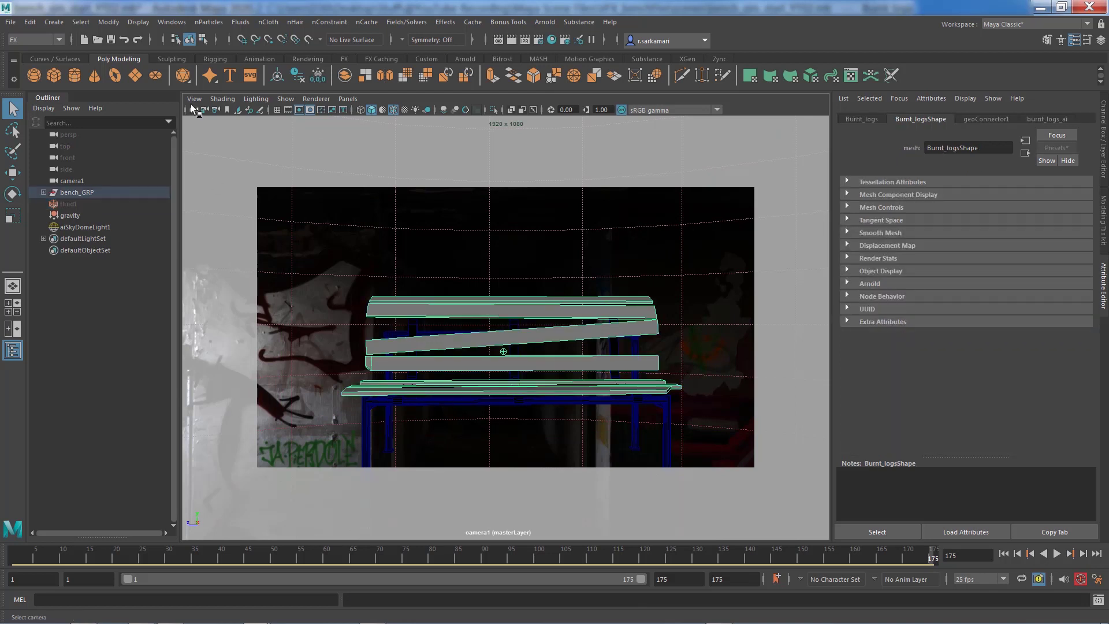
{"action": "left_click", "coordinate": [207, 22]}
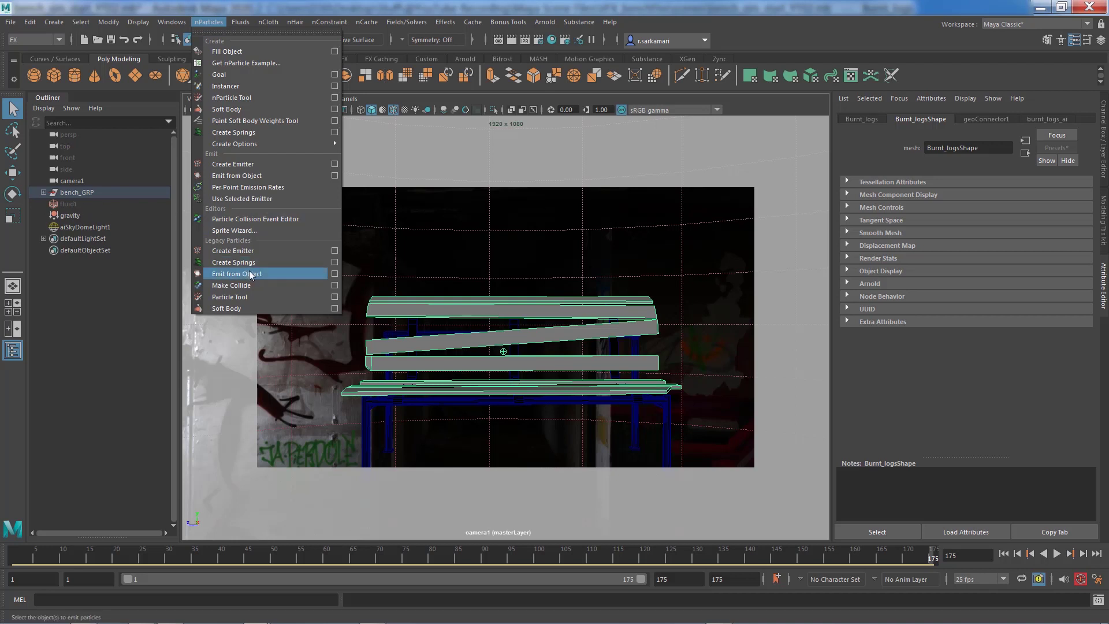
{"action": "left_click", "coordinate": [335, 277]}
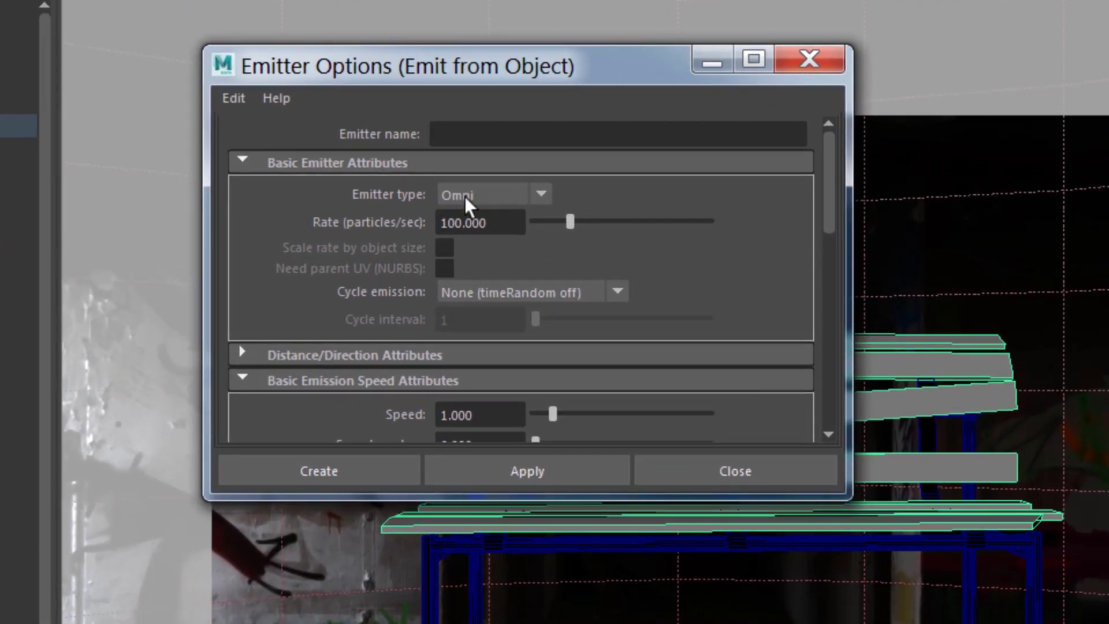
{"action": "left_click", "coordinate": [465, 197]}
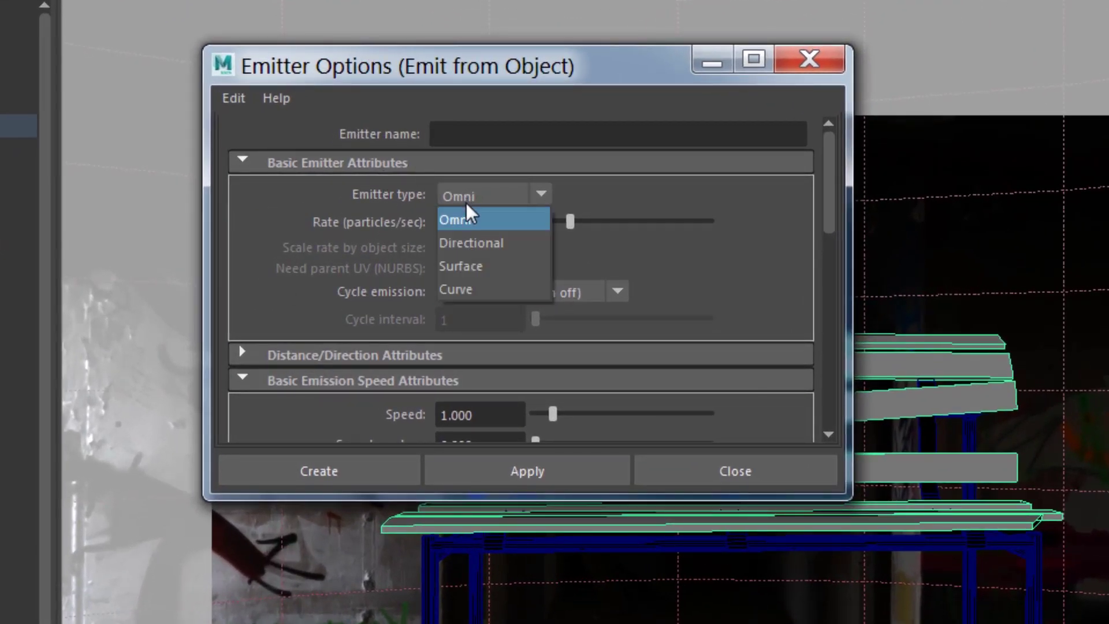
{"action": "left_click", "coordinate": [466, 269]}
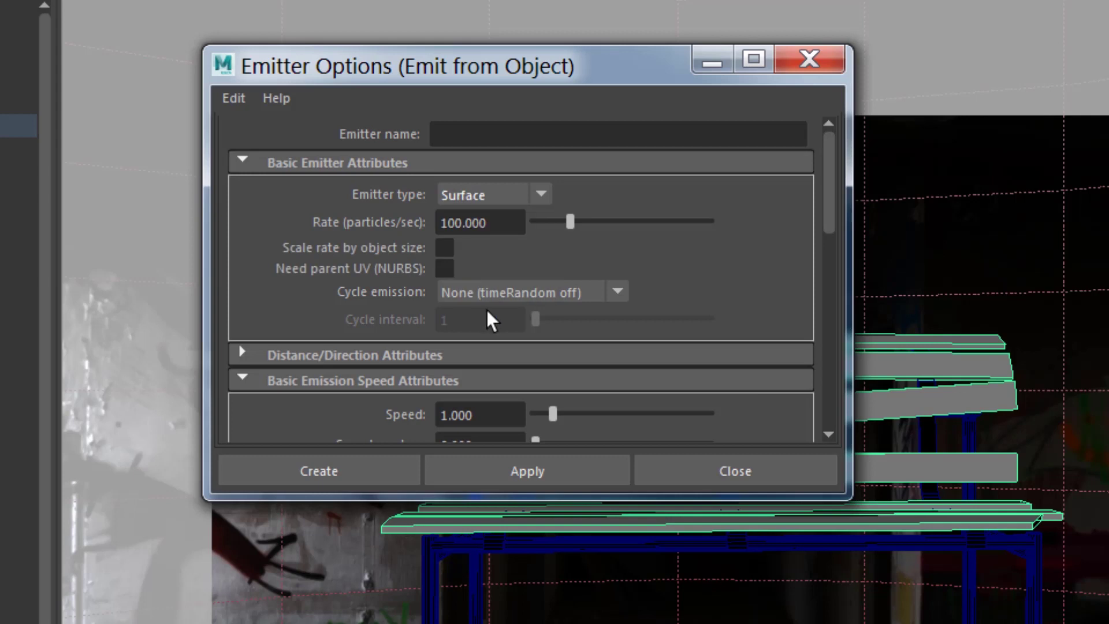
{"action": "left_click", "coordinate": [454, 134]}
{"action": "type", "text": "Fl"}
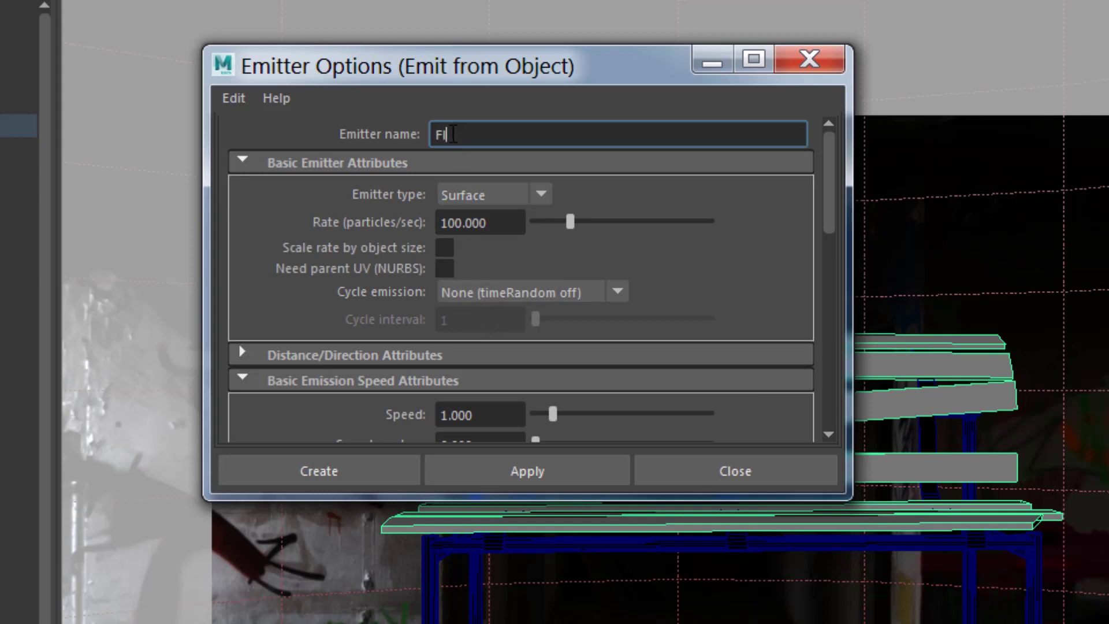
{"action": "type", "text": "ying ParticleEmitter"}
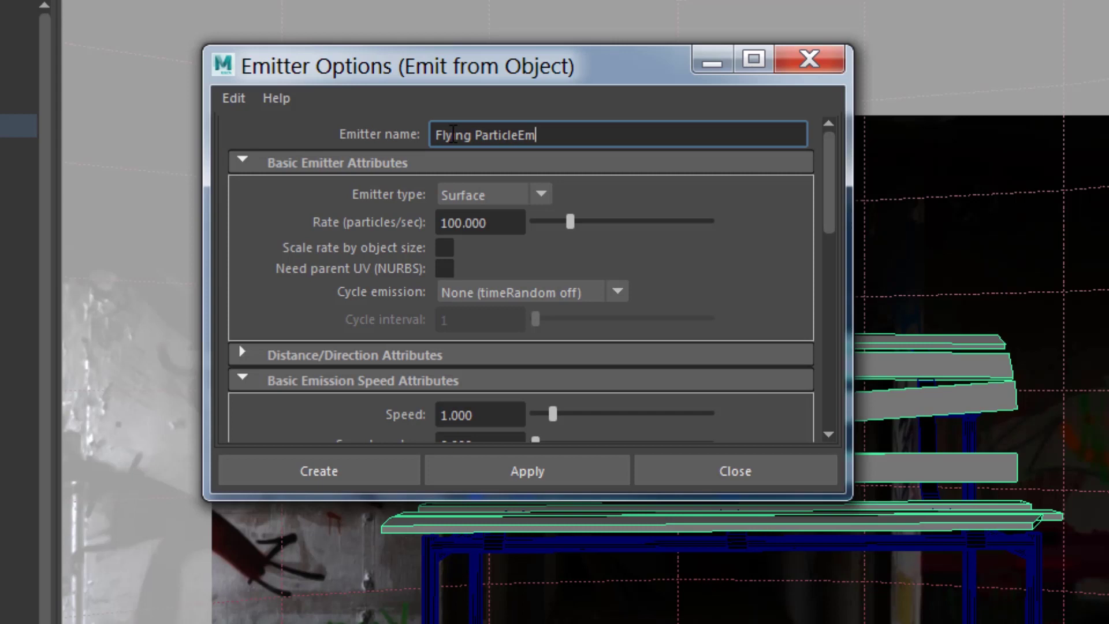
{"action": "left_click", "coordinate": [245, 381]}
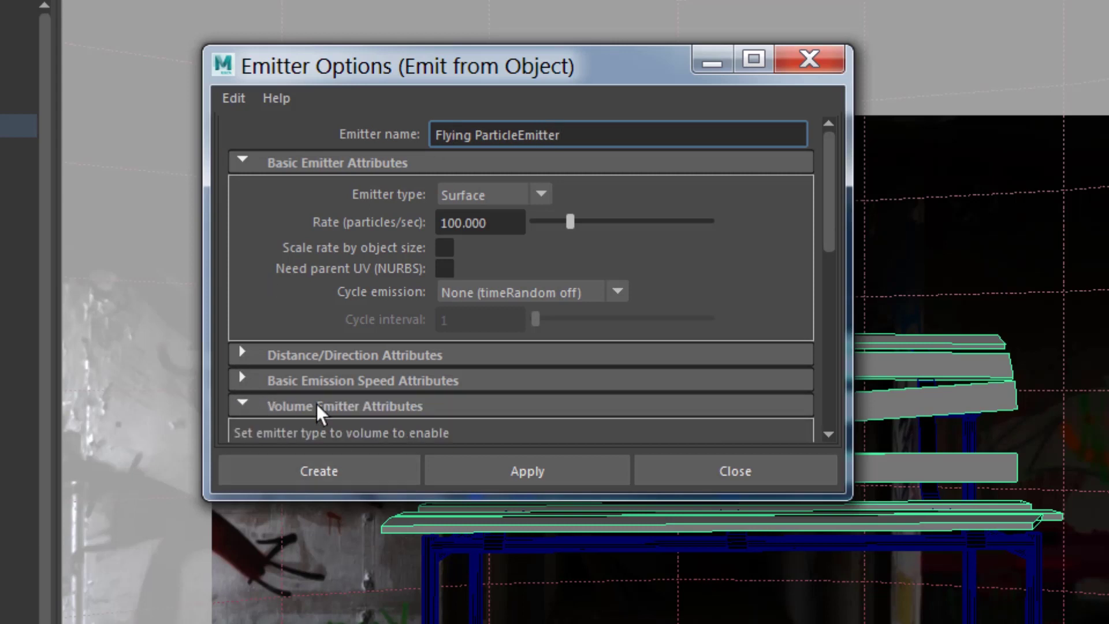
Step: Create the emitter on the logs and preview the initial particle emission
{"action": "left_click", "coordinate": [332, 473]}
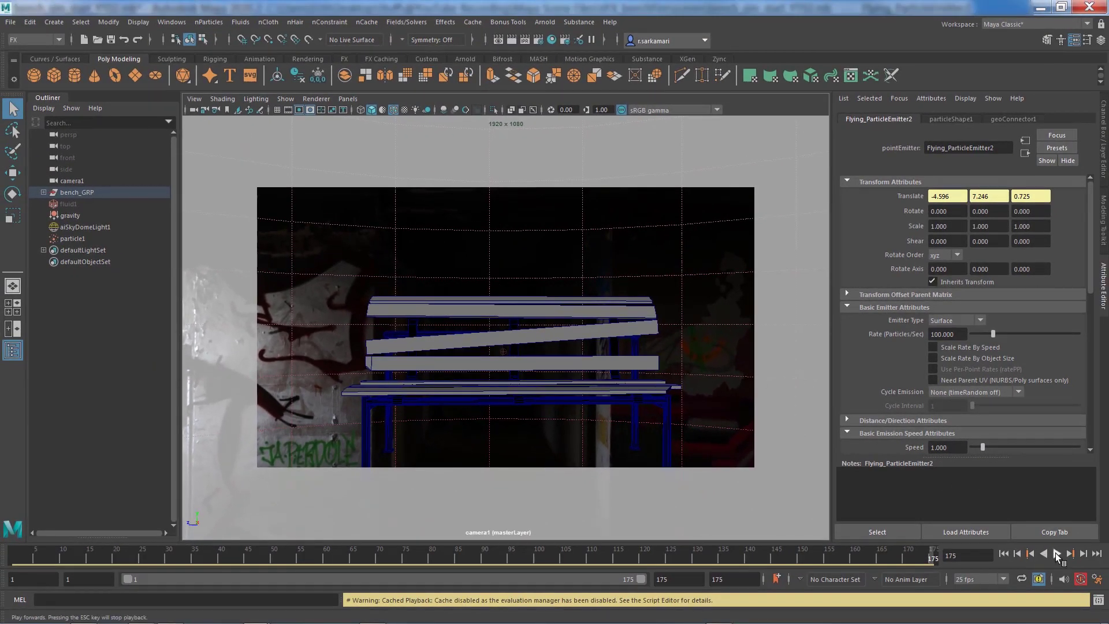
{"action": "left_click", "coordinate": [1055, 552]}
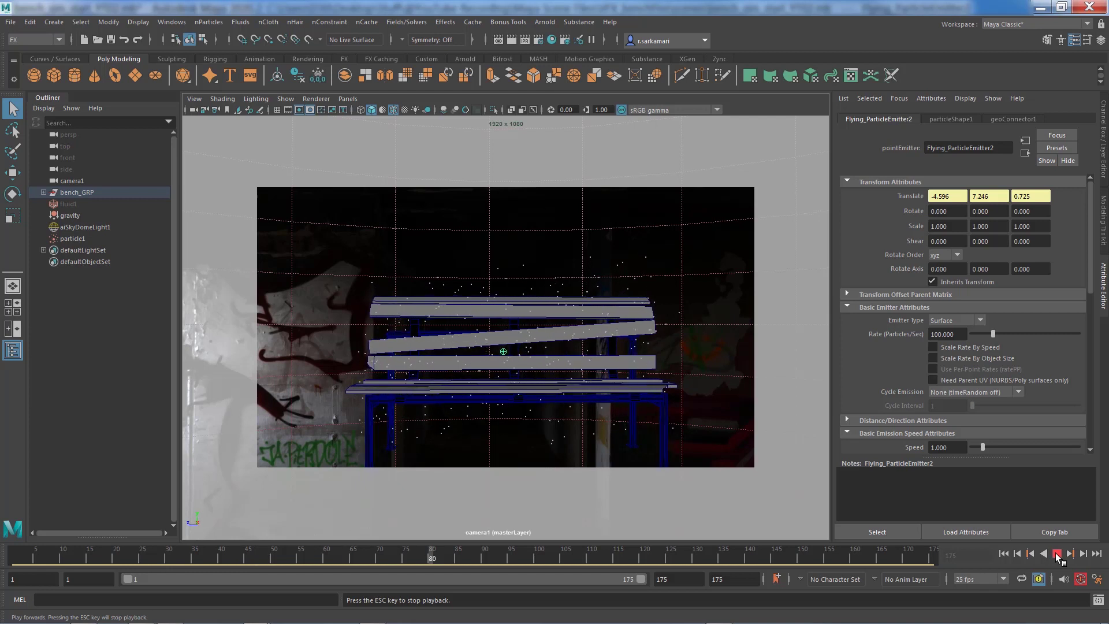
{"action": "left_click", "coordinate": [1055, 552]}
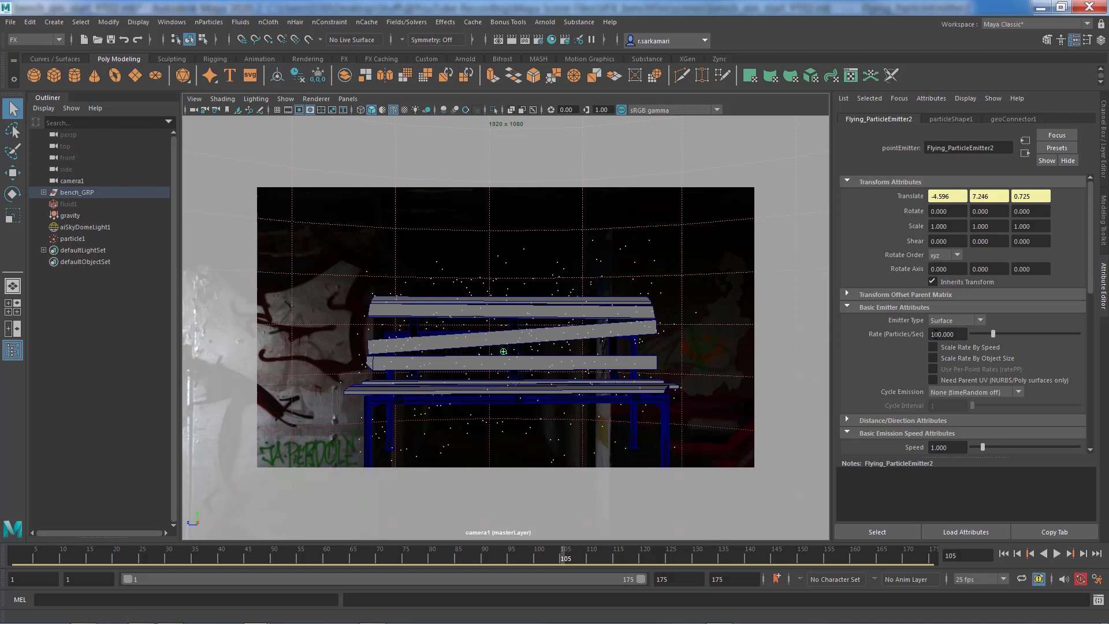
Step: Raise the emitter rate to 300 particles/sec and replay from the first frame
{"action": "double_click", "coordinate": [934, 334]}
{"action": "left_click", "coordinate": [934, 335]}
{"action": "key", "text": "BackSpace"}
{"action": "type", "text": "3"}
{"action": "key", "text": "Return"}
{"action": "left_click", "coordinate": [1004, 554]}
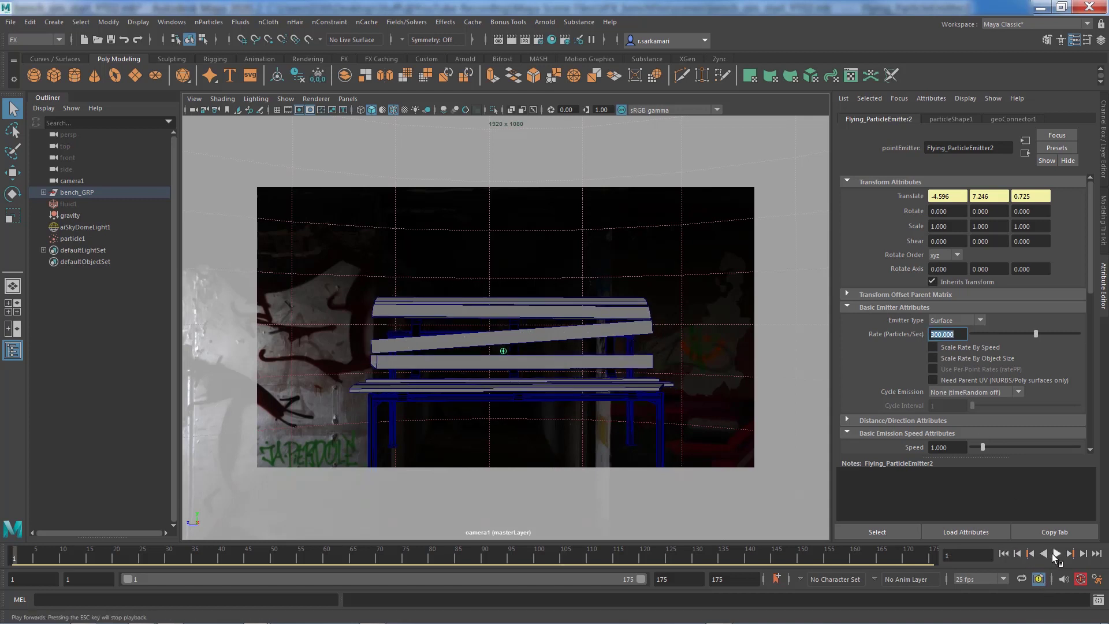
{"action": "left_click", "coordinate": [1053, 553]}
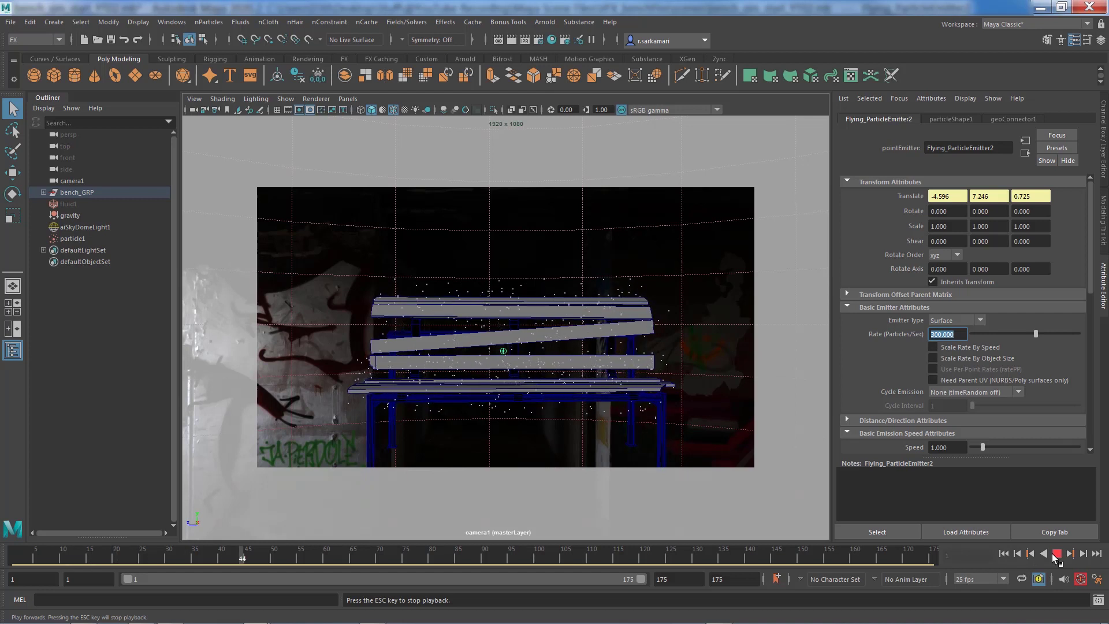
{"action": "left_click", "coordinate": [1055, 553]}
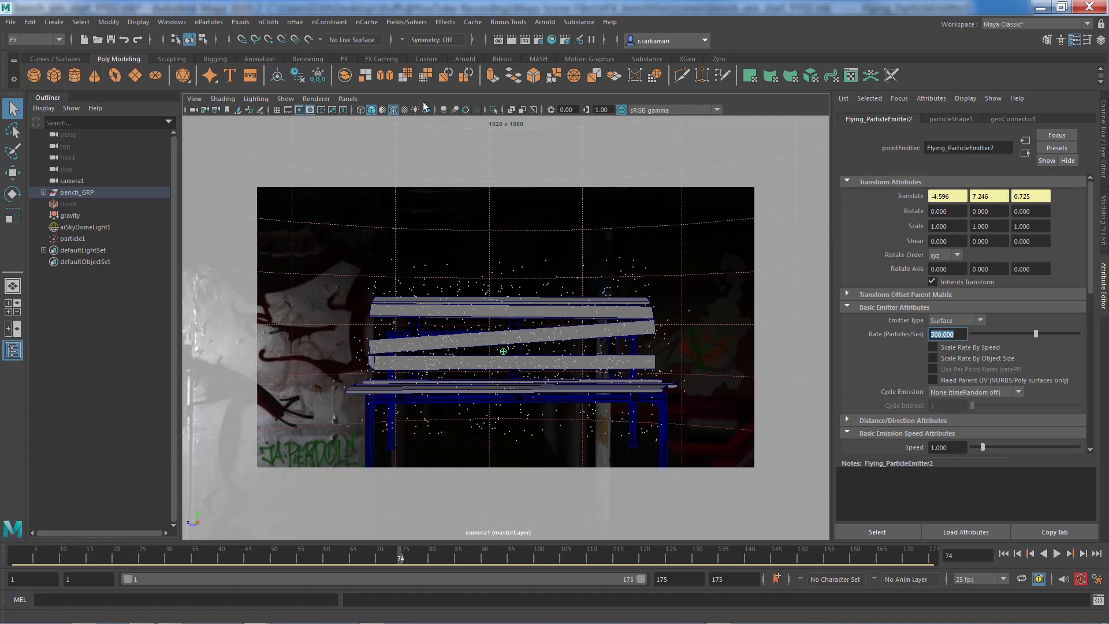
{"action": "left_click", "coordinate": [403, 22]}
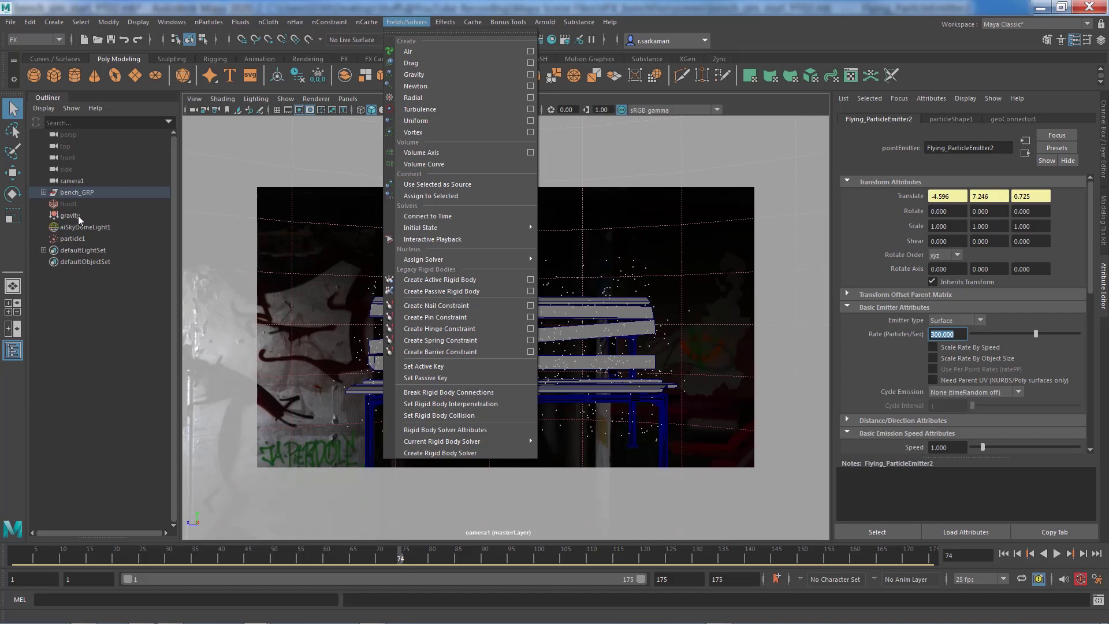
{"action": "left_click", "coordinate": [71, 337]}
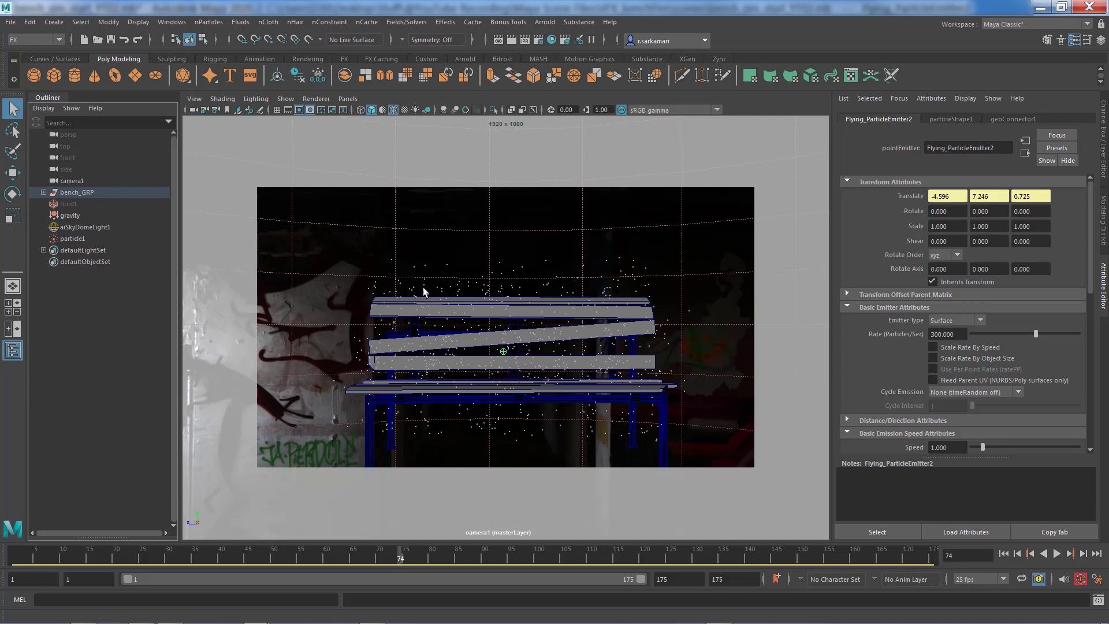
{"action": "left_click", "coordinate": [1003, 553]}
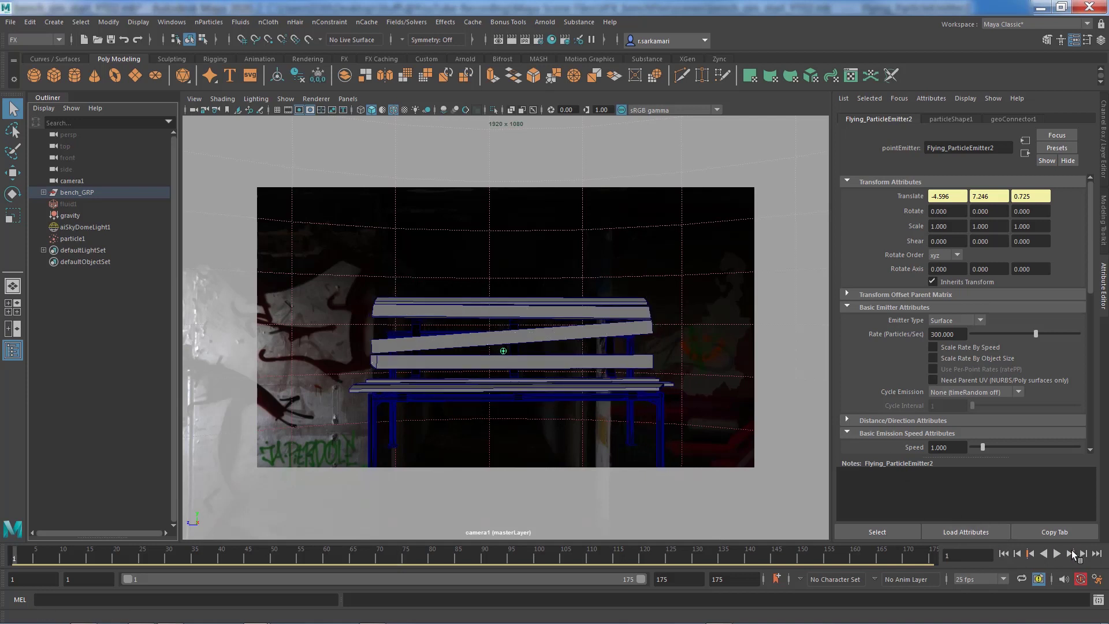
{"action": "left_click", "coordinate": [1057, 553]}
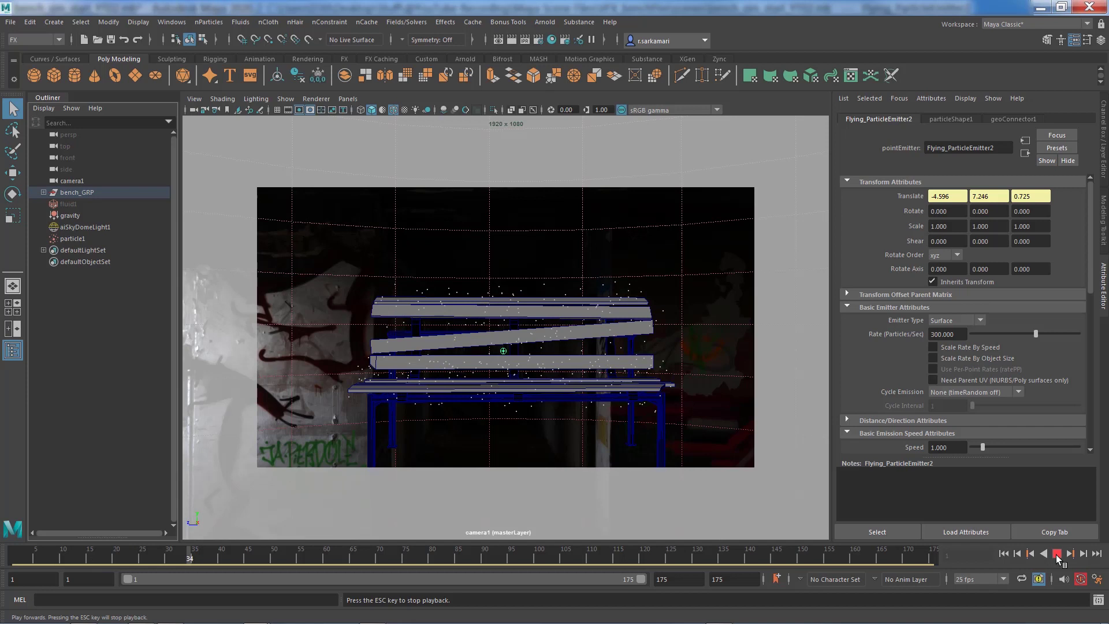
{"action": "left_click", "coordinate": [1056, 553]}
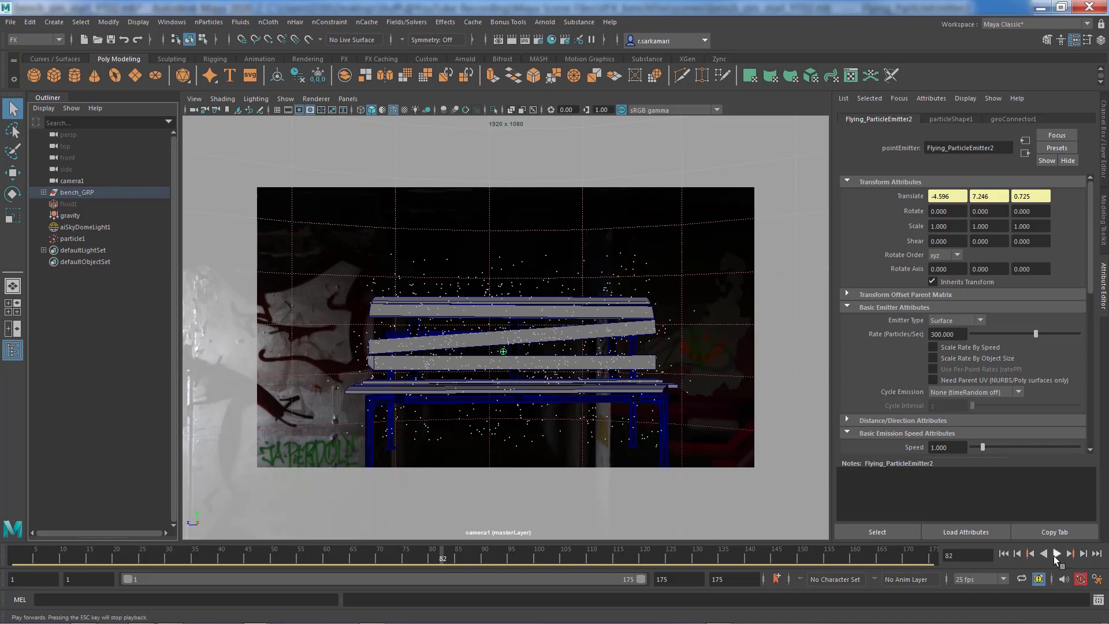
Step: Set particleShape1's Conserve to 0 and replay to check the embers stay near the logs
{"action": "left_click", "coordinate": [68, 238]}
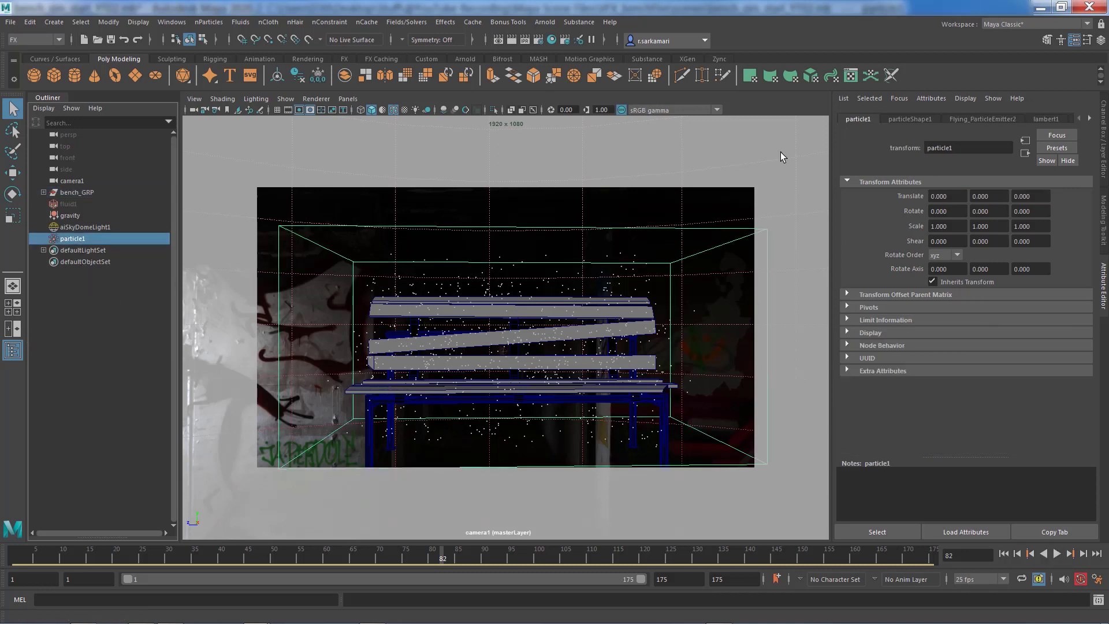
{"action": "left_click", "coordinate": [902, 117]}
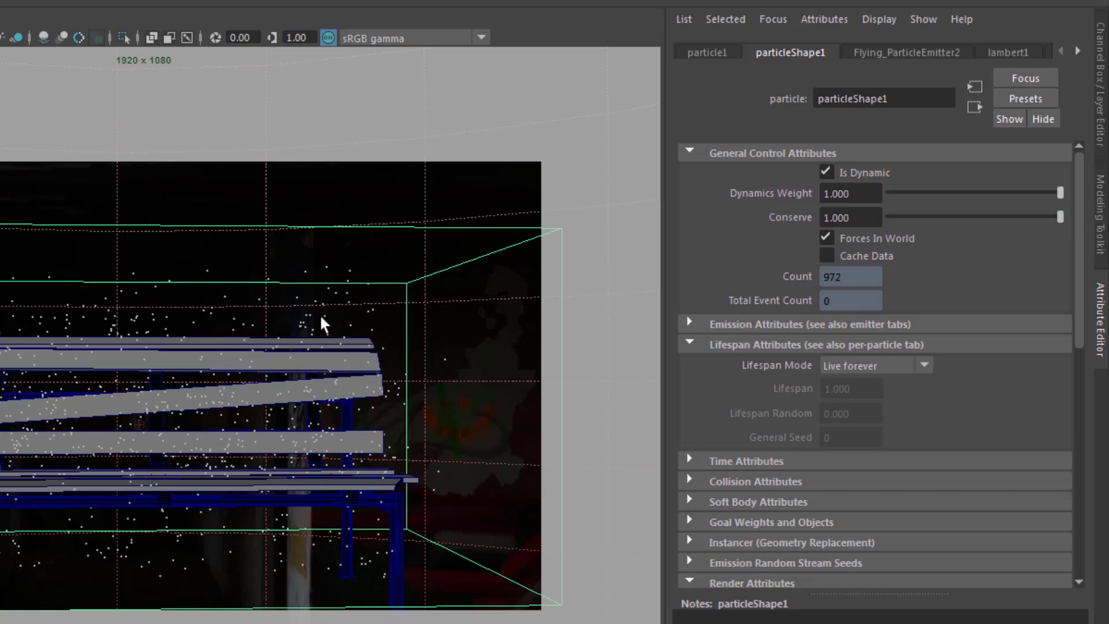
{"action": "double_click", "coordinate": [851, 218]}
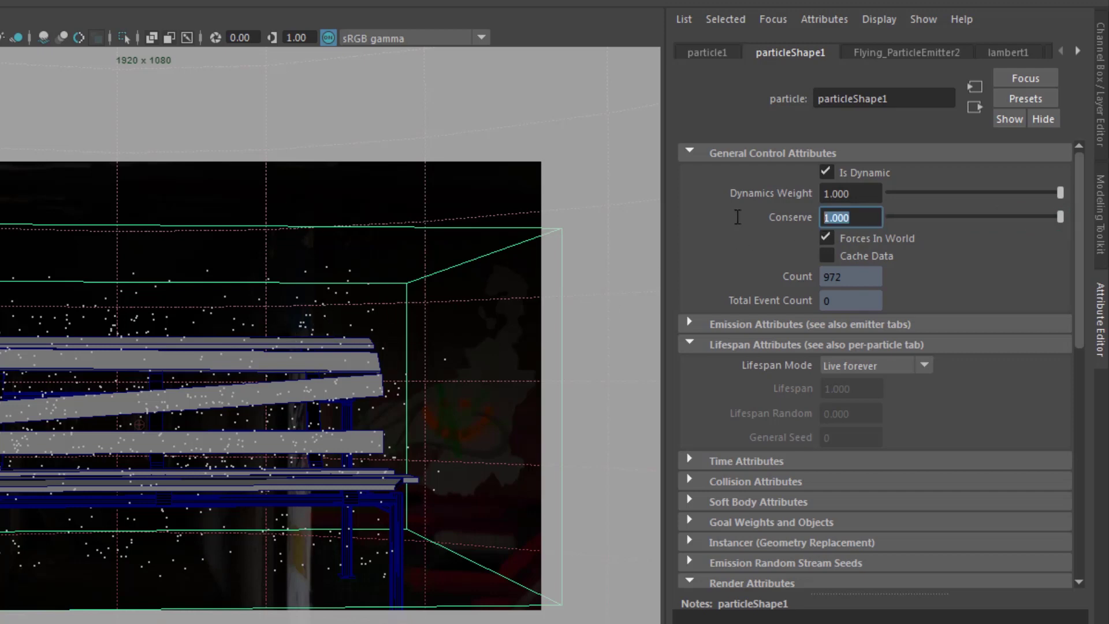
{"action": "type", "text": "0"}
{"action": "key", "text": "Return"}
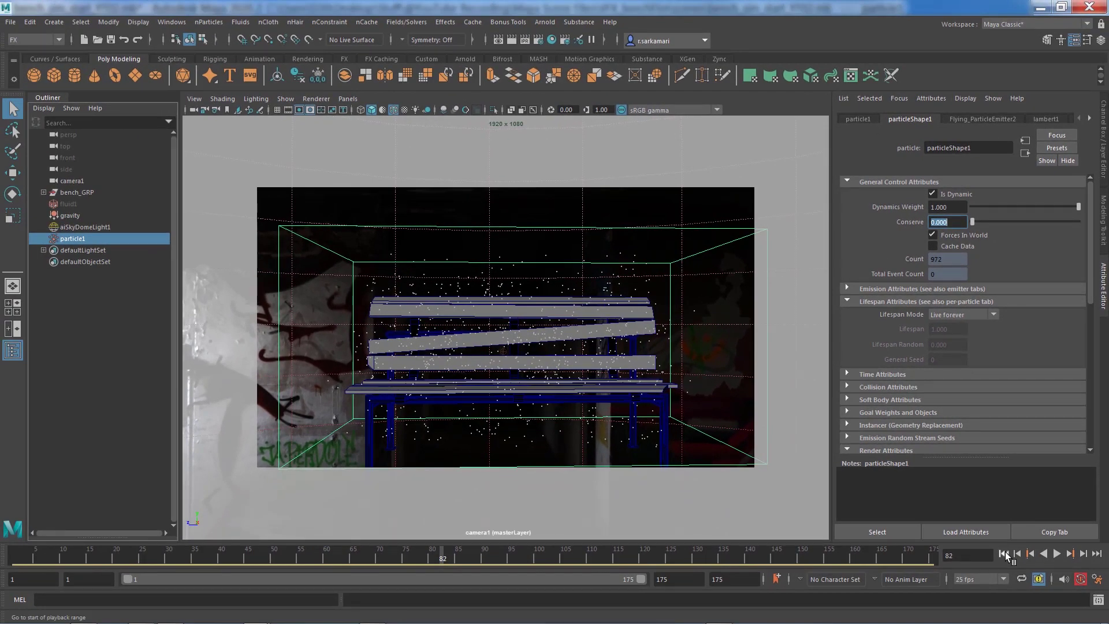
{"action": "left_click", "coordinate": [1005, 552]}
{"action": "left_click", "coordinate": [1057, 554]}
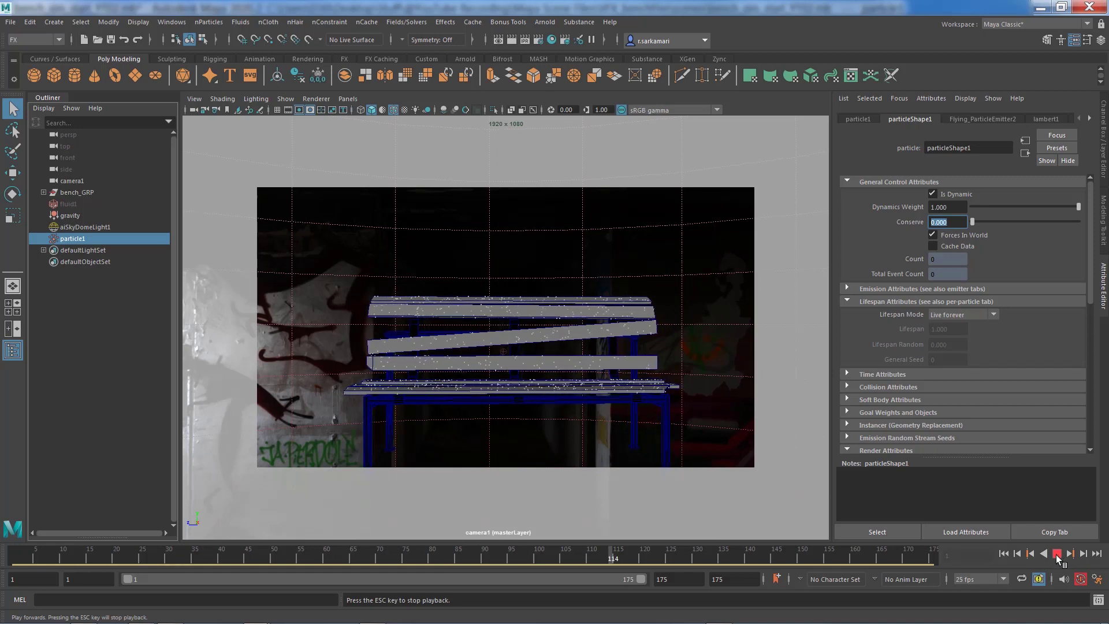
{"action": "left_click", "coordinate": [1057, 553]}
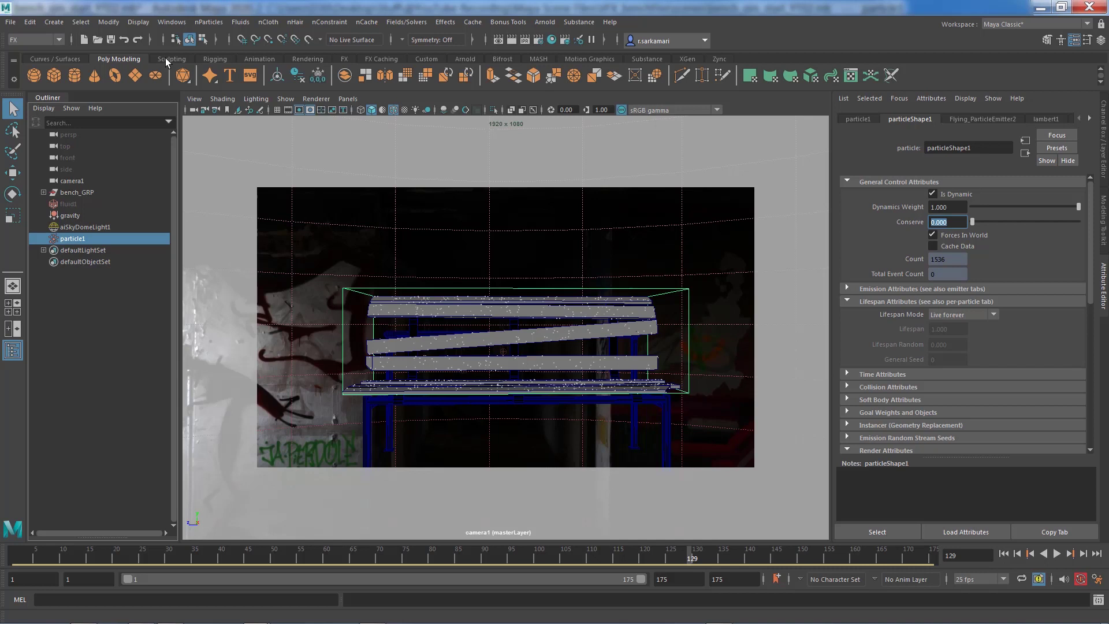
Step: Open the Dynamic Relationships Editor with particle1 selected
{"action": "left_click", "coordinate": [70, 215]}
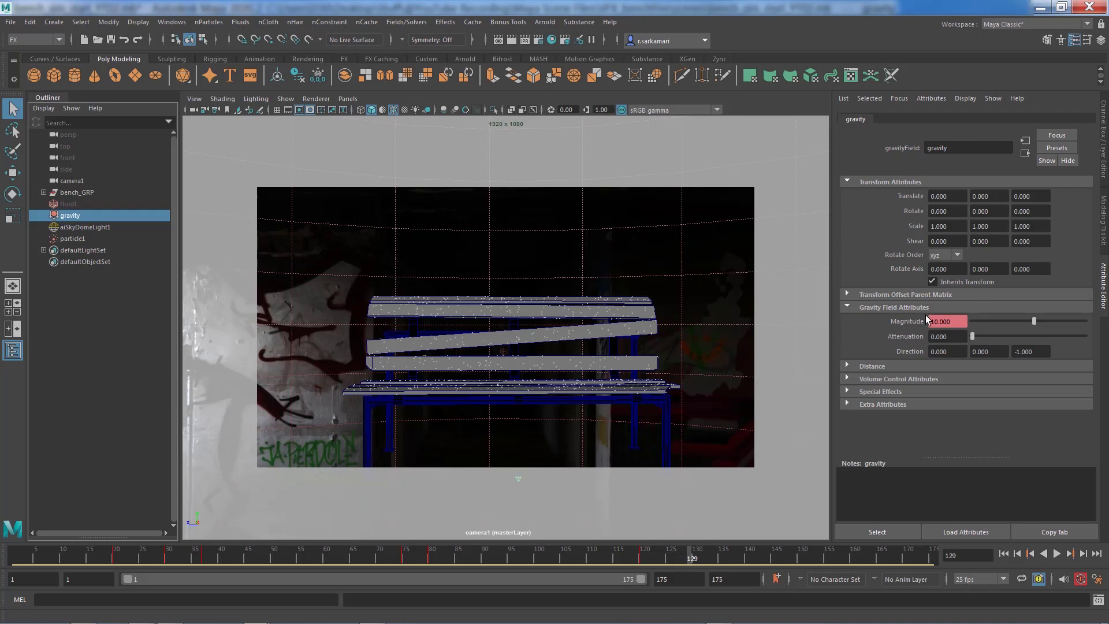
{"action": "left_click", "coordinate": [79, 238]}
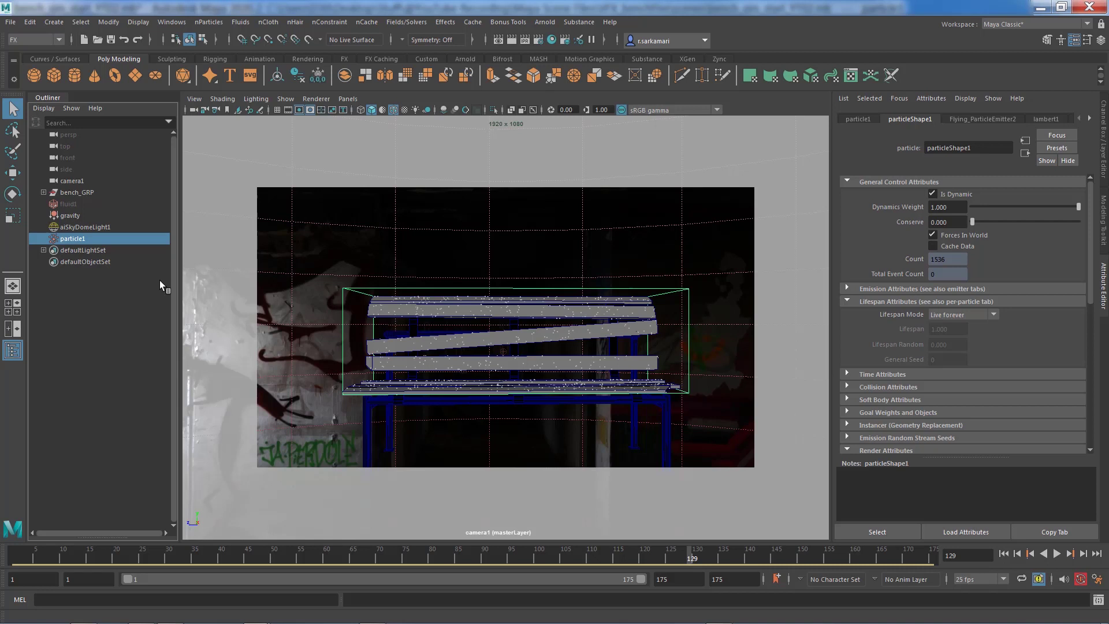
{"action": "left_click", "coordinate": [205, 23]}
{"action": "mouse_move", "coordinate": [171, 22]}
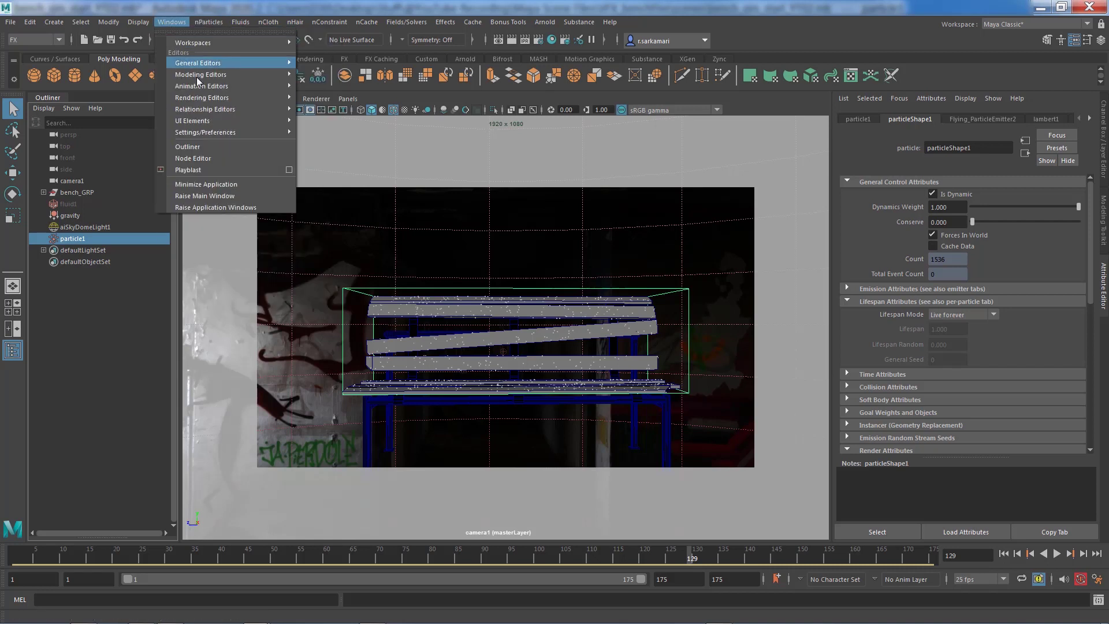
{"action": "mouse_move", "coordinate": [211, 109]}
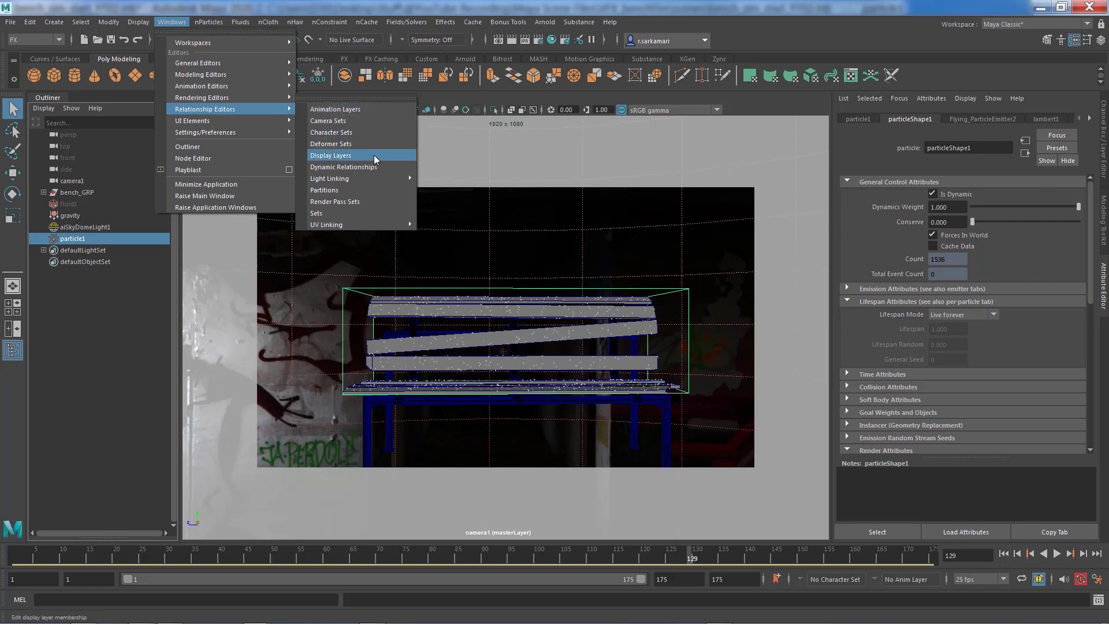
{"action": "left_click", "coordinate": [373, 170]}
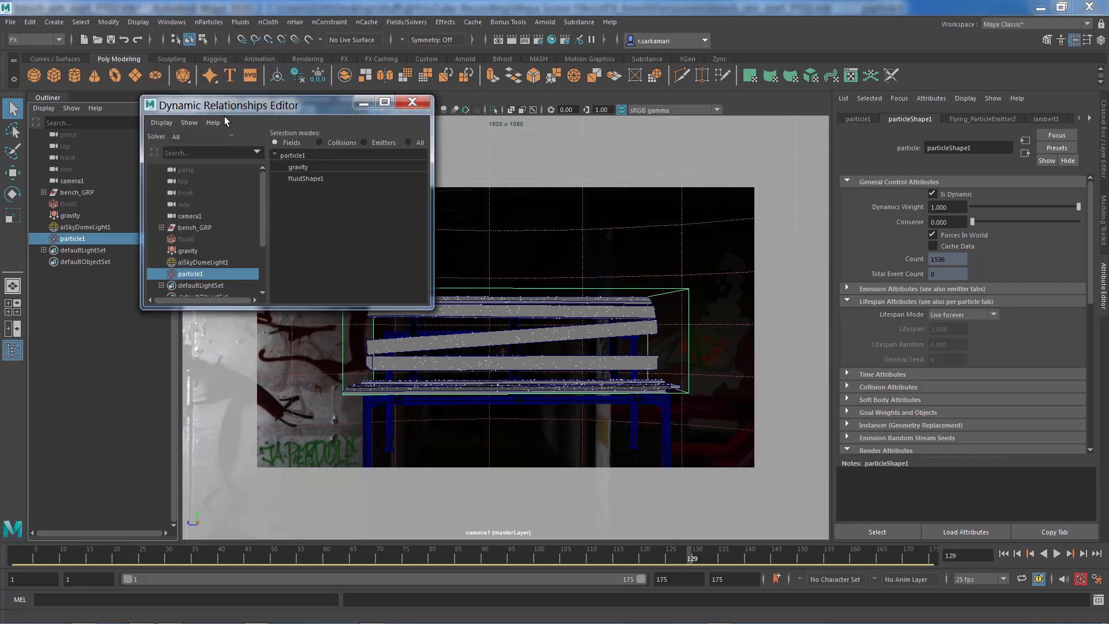
{"action": "left_click_drag", "start_coordinate": [252, 105], "coordinate": [843, 313]}
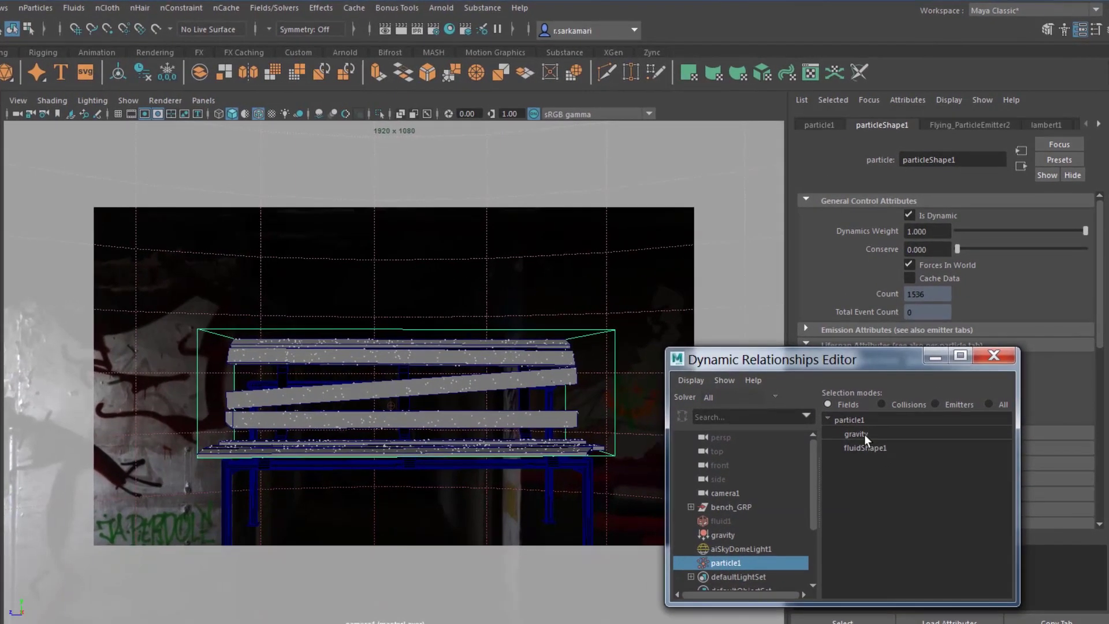
Step: Connect the gravity field to particle1 and replay the simulation from the start
{"action": "left_click", "coordinate": [888, 376]}
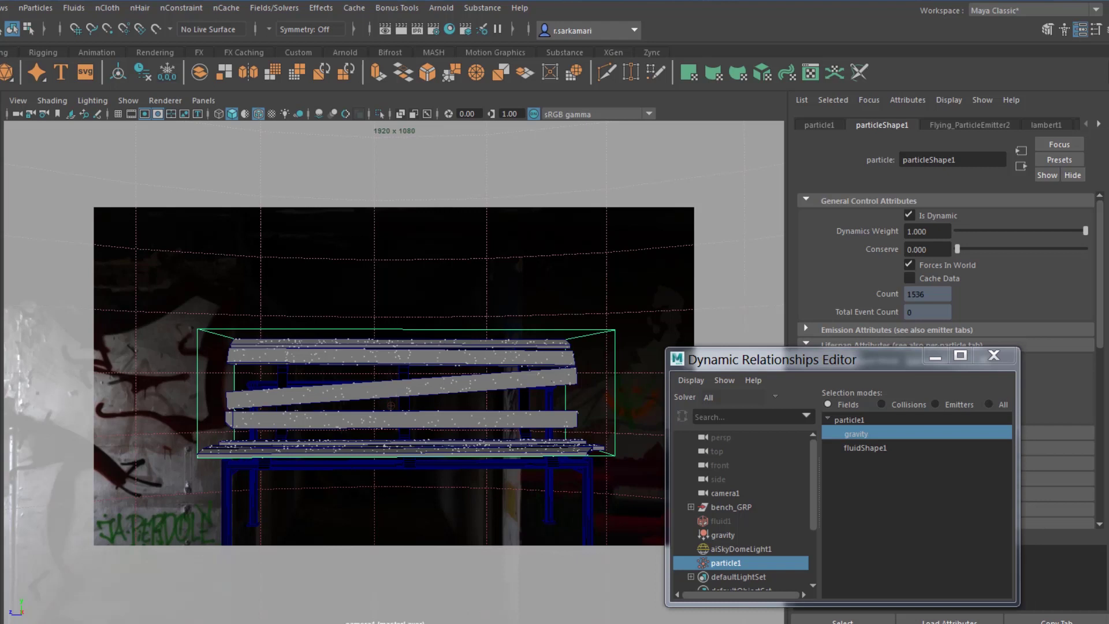
{"action": "key", "text": "alt+shift+v"}
{"action": "key", "text": "alt+v"}
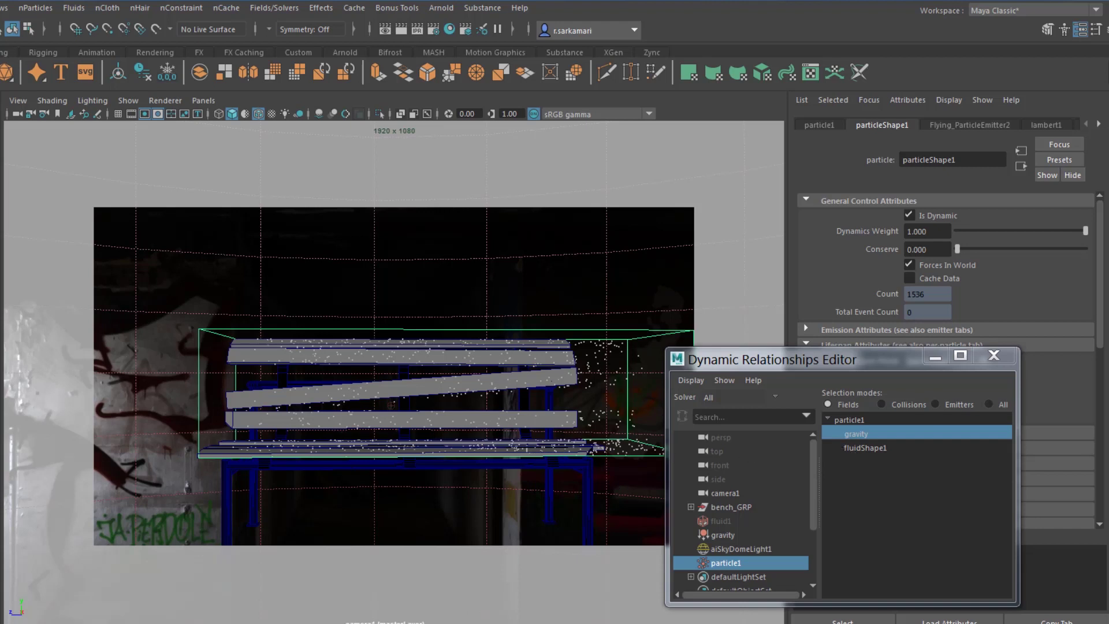
Step: Lower fluid1's Base Resolution from 350 to 50
{"action": "left_click", "coordinate": [721, 520]}
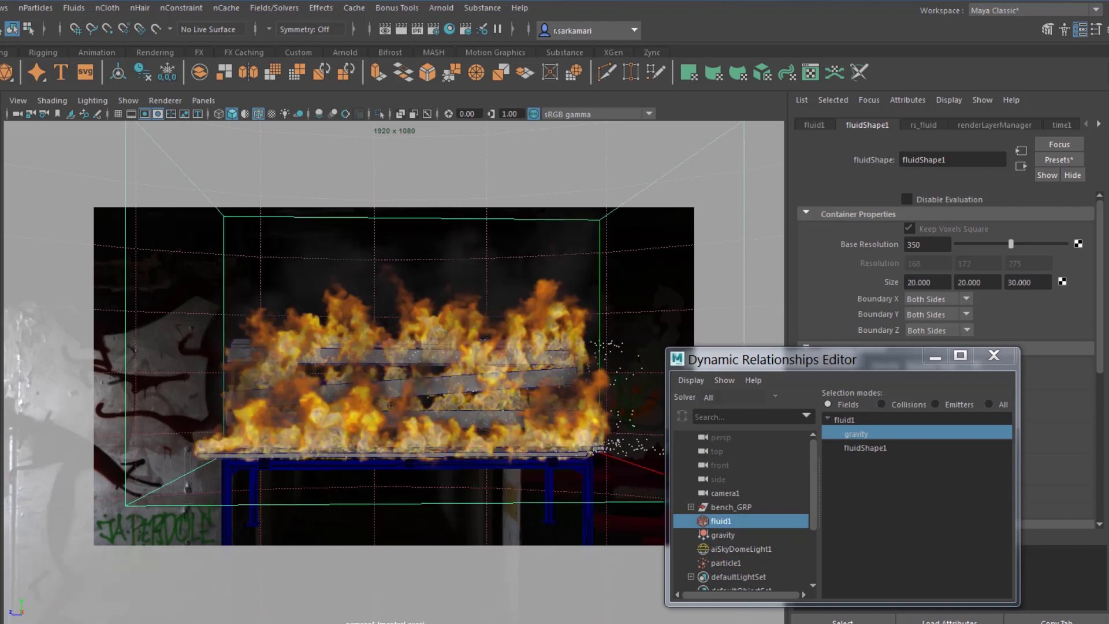
{"action": "double_click", "coordinate": [921, 249]}
{"action": "type", "text": "50"}
{"action": "key", "text": "Return"}
Step: Link particle1 to fluidShape1 in the Dynamic Relationships Editor
{"action": "left_click_drag", "start_coordinate": [780, 352], "coordinate": [684, 315]}
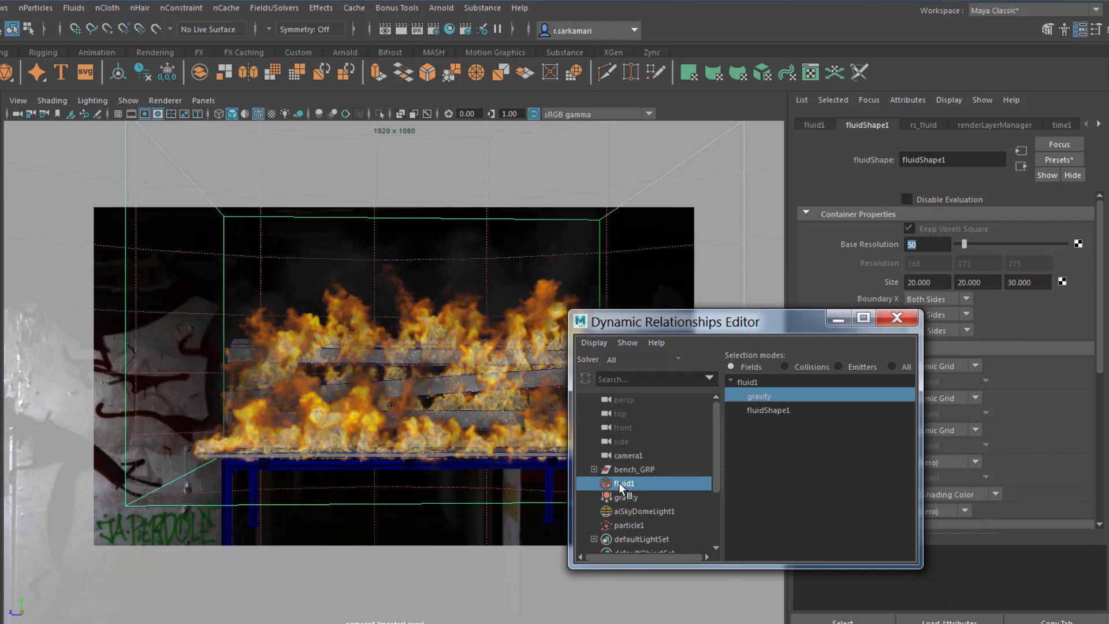
{"action": "left_click", "coordinate": [630, 525]}
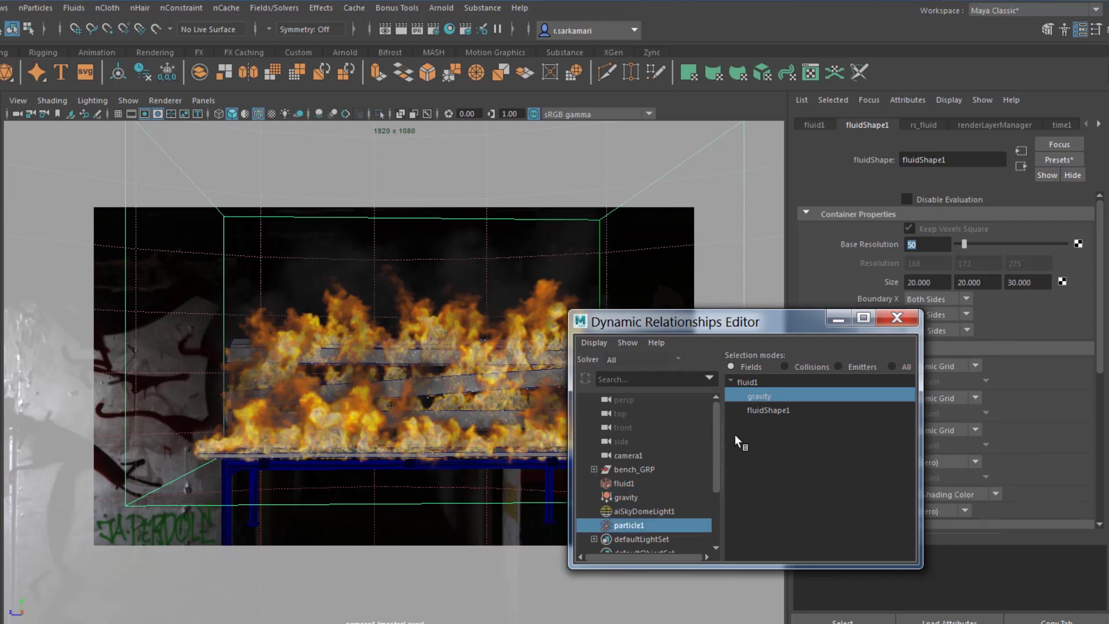
{"action": "left_click", "coordinate": [766, 415]}
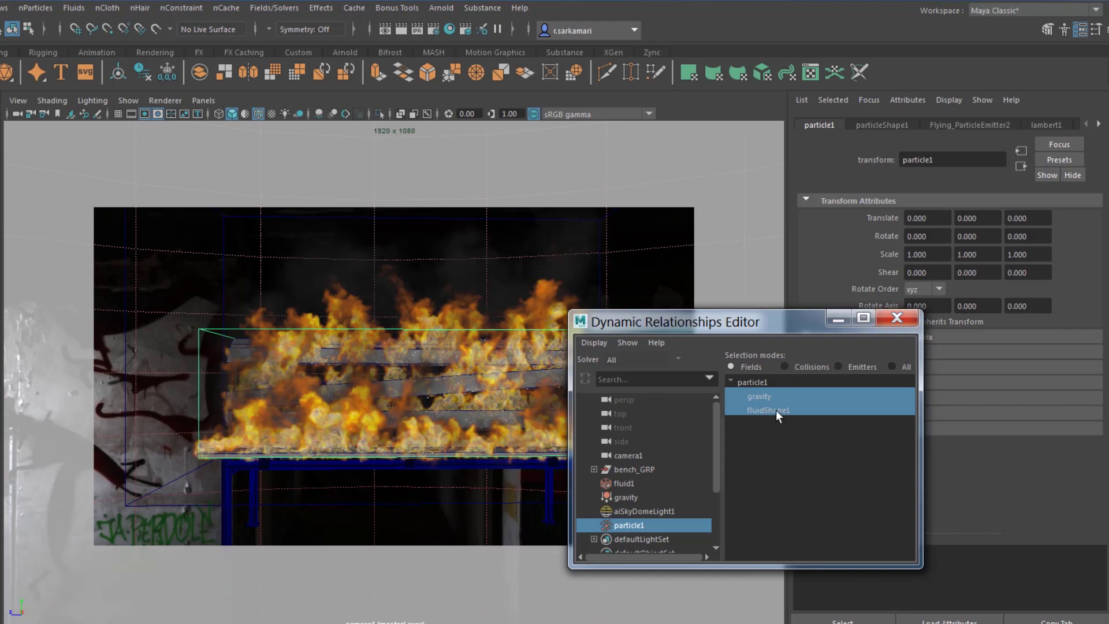
Step: Close the relationships editor, set gravity's Direction Y to 1, and hide the fire fluid
{"action": "left_click", "coordinate": [896, 318]}
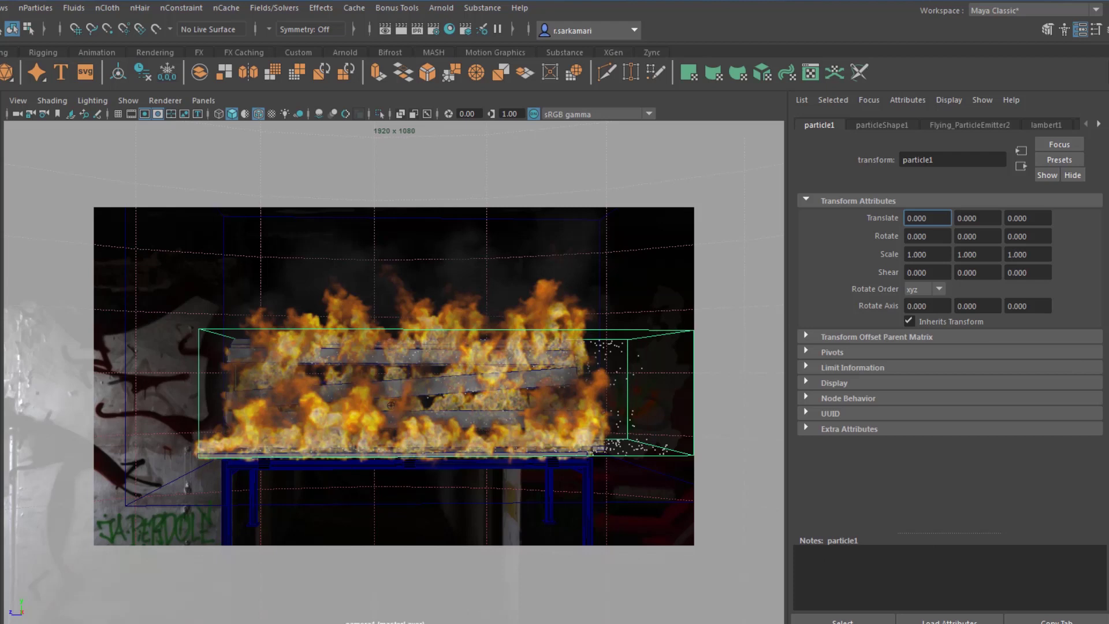
{"action": "left_click", "coordinate": [408, 558]}
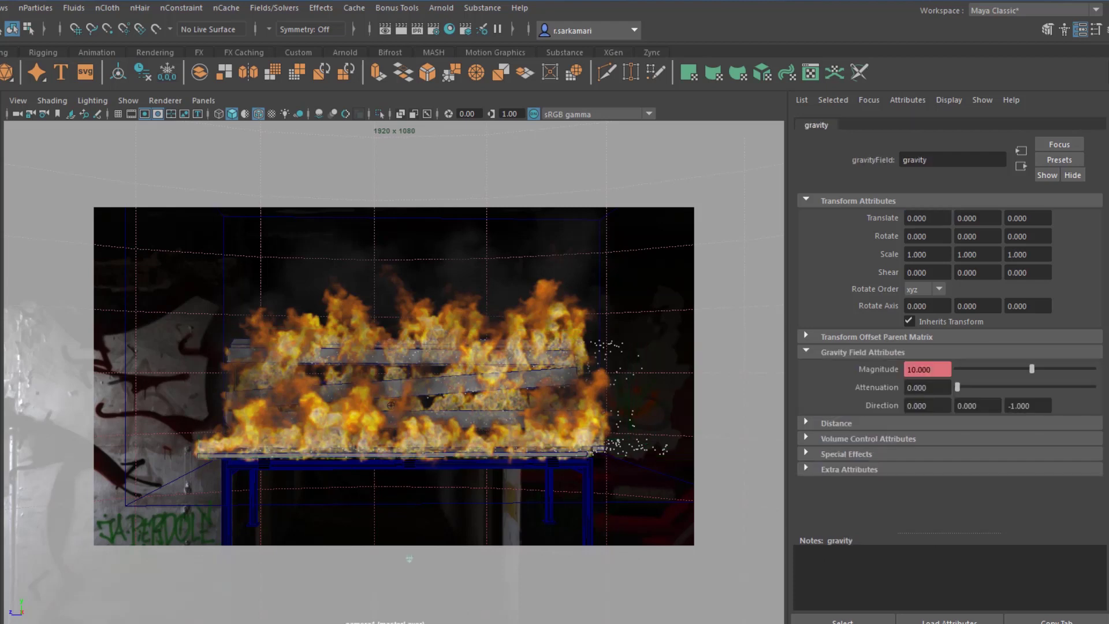
{"action": "double_click", "coordinate": [991, 410]}
{"action": "key", "text": "Return"}
{"action": "key", "text": "ctrl+h"}
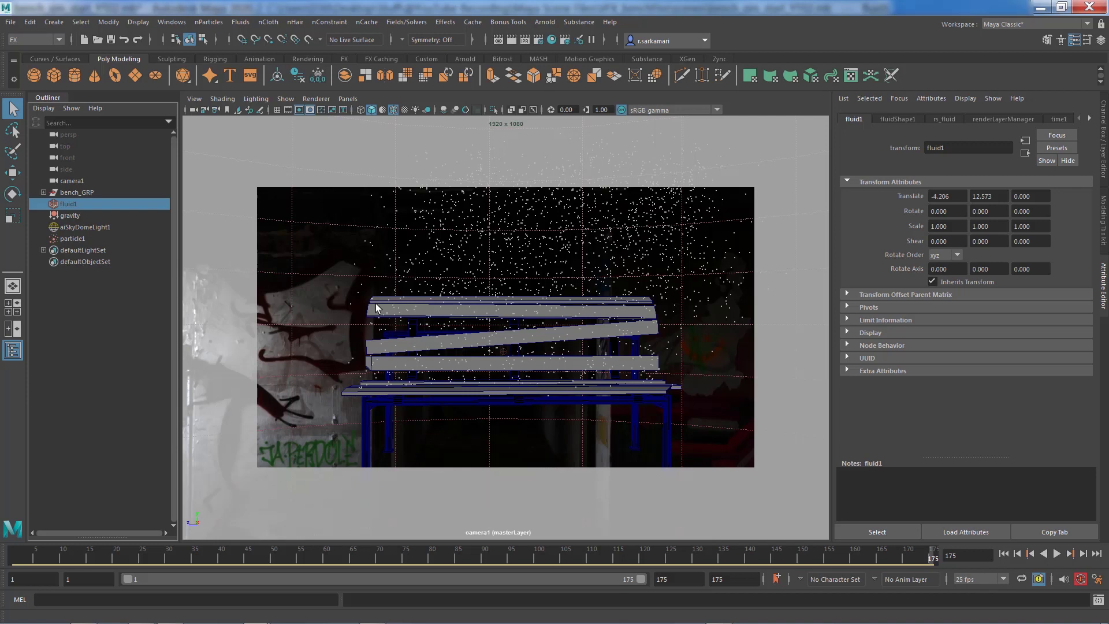
Step: Show particle1's particleShape1 and Flying_ParticleEmitter2 attributes in the Attribute Editor
{"action": "left_click", "coordinate": [63, 238]}
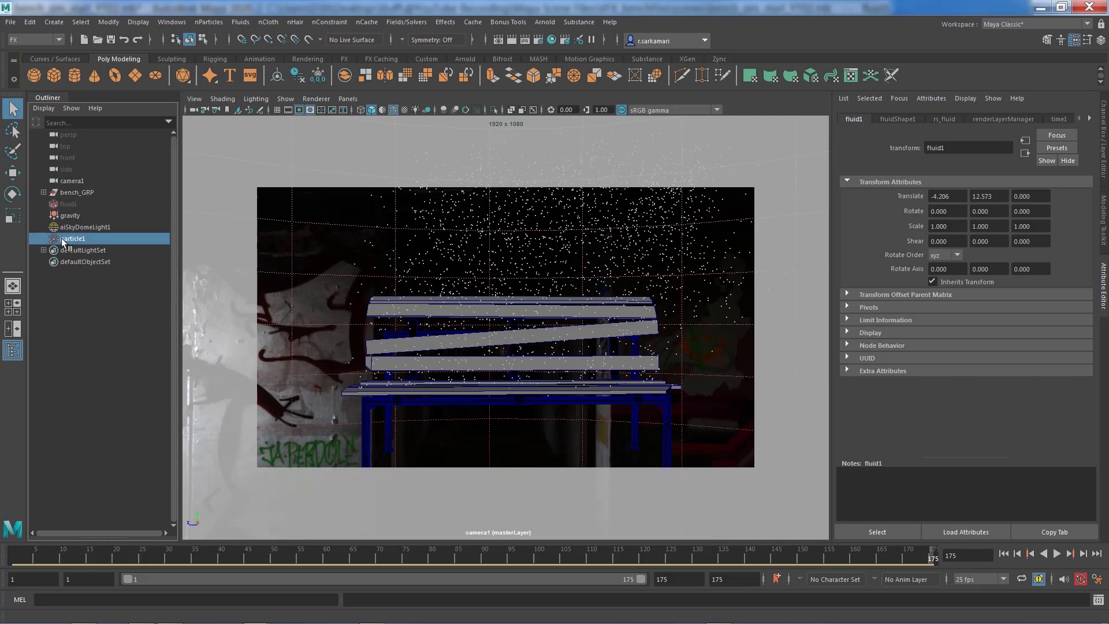
{"action": "left_click", "coordinate": [901, 118]}
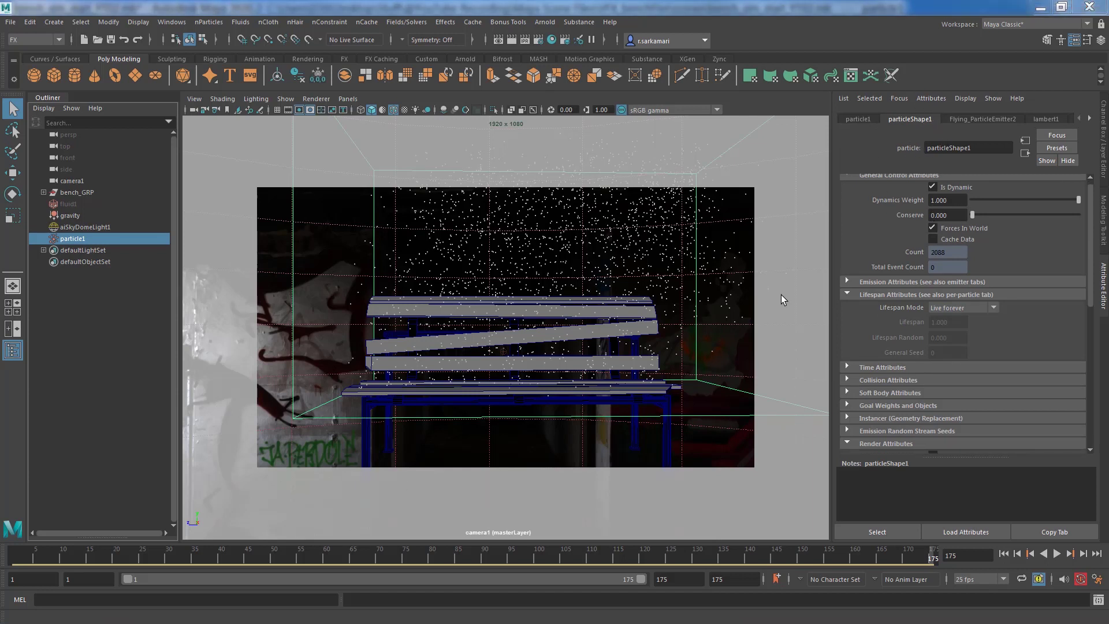
{"action": "left_click", "coordinate": [985, 118]}
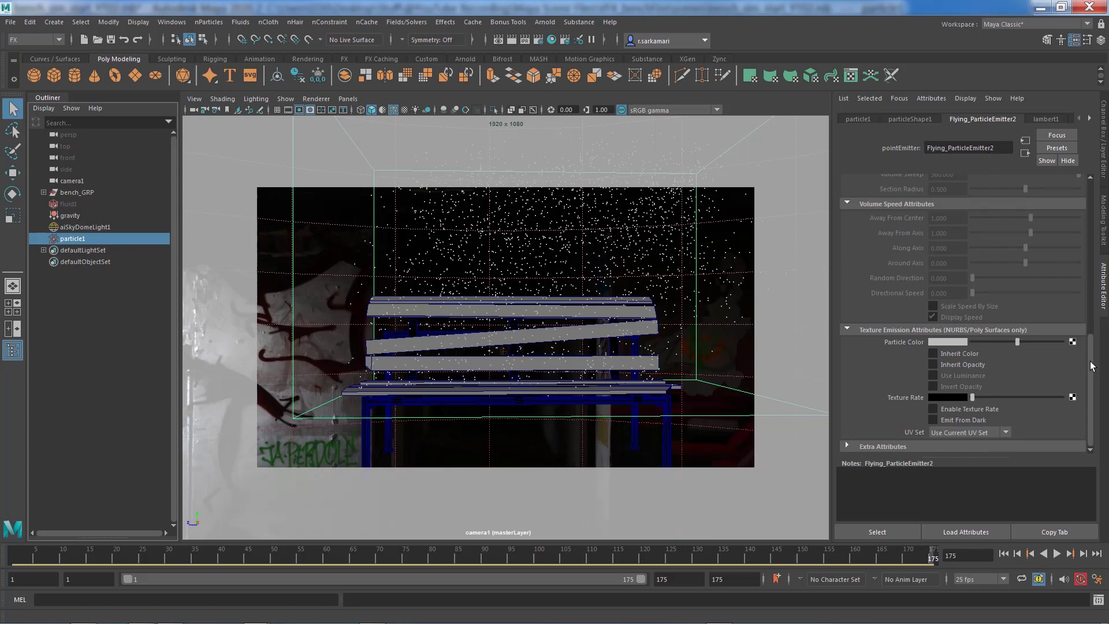
{"action": "left_click_drag", "start_coordinate": [1090, 362], "coordinate": [1104, 383]}
Step: Pick up the mask_blur texture from the Hypershade Textures list
{"action": "left_click", "coordinate": [552, 40]}
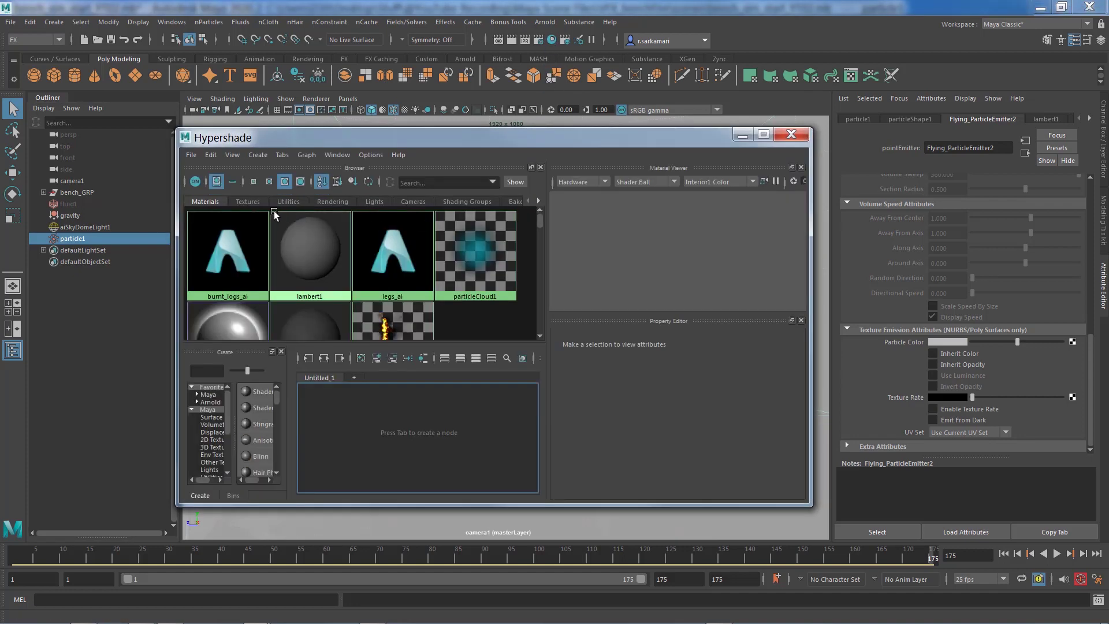
{"action": "left_click", "coordinate": [242, 200]}
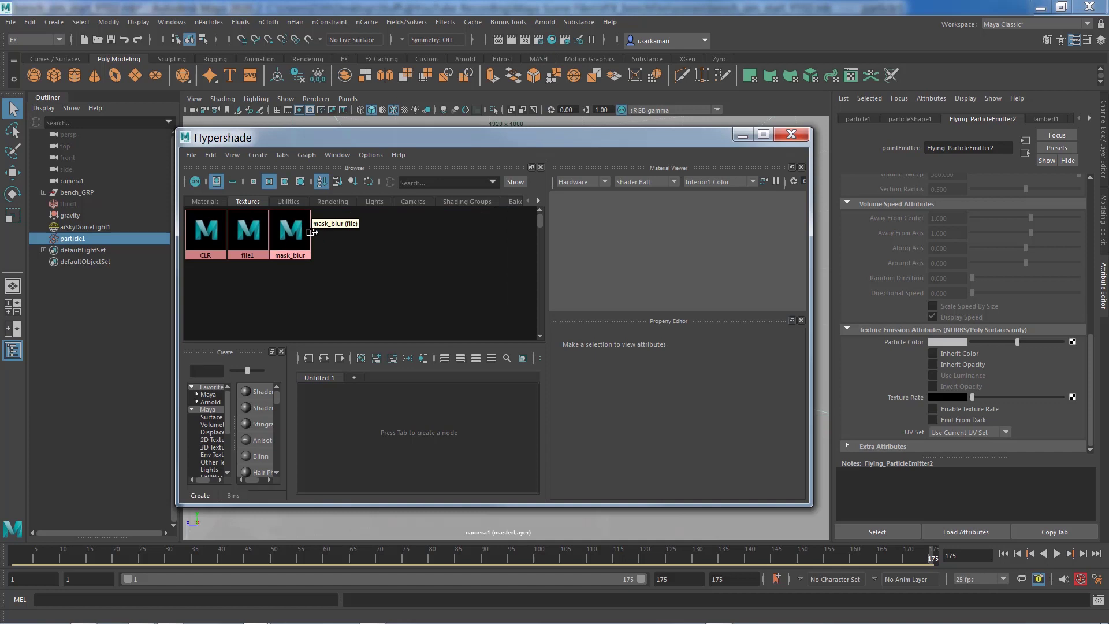
{"action": "left_click", "coordinate": [286, 233]}
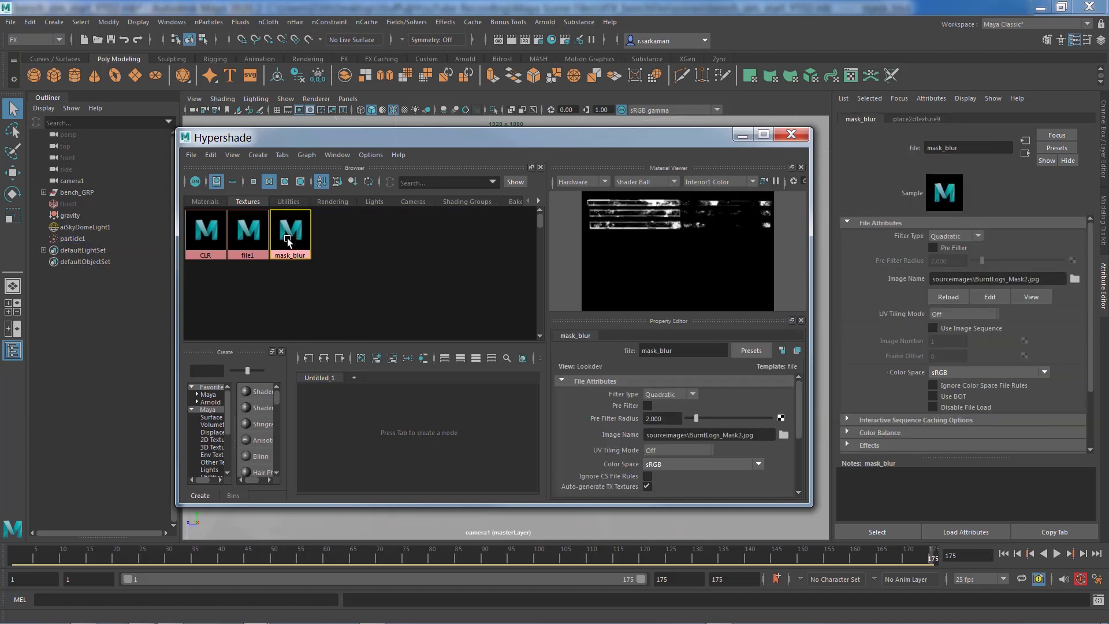
{"action": "middle_click_drag", "start_coordinate": [288, 241], "coordinate": [549, 213]}
Step: Connect mask_blur to Flying_ParticleEmitter2's Texture Rate and close the Hypershade
{"action": "left_click", "coordinate": [43, 192]}
{"action": "left_click", "coordinate": [50, 227]}
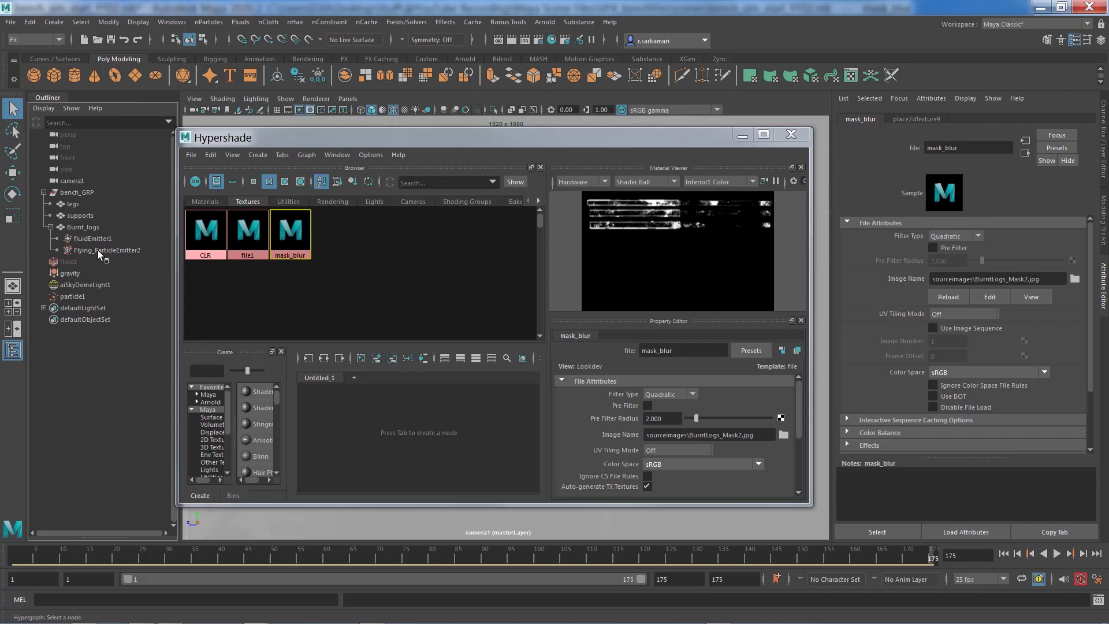
{"action": "left_click", "coordinate": [98, 250]}
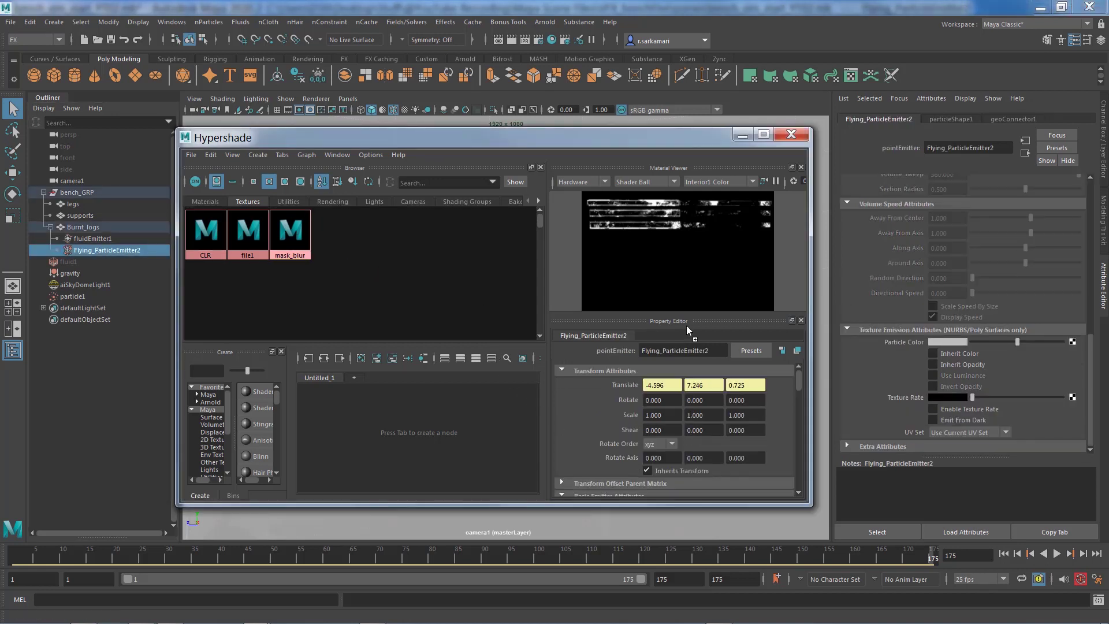
{"action": "middle_click_drag", "start_coordinate": [906, 398], "coordinate": [908, 398]}
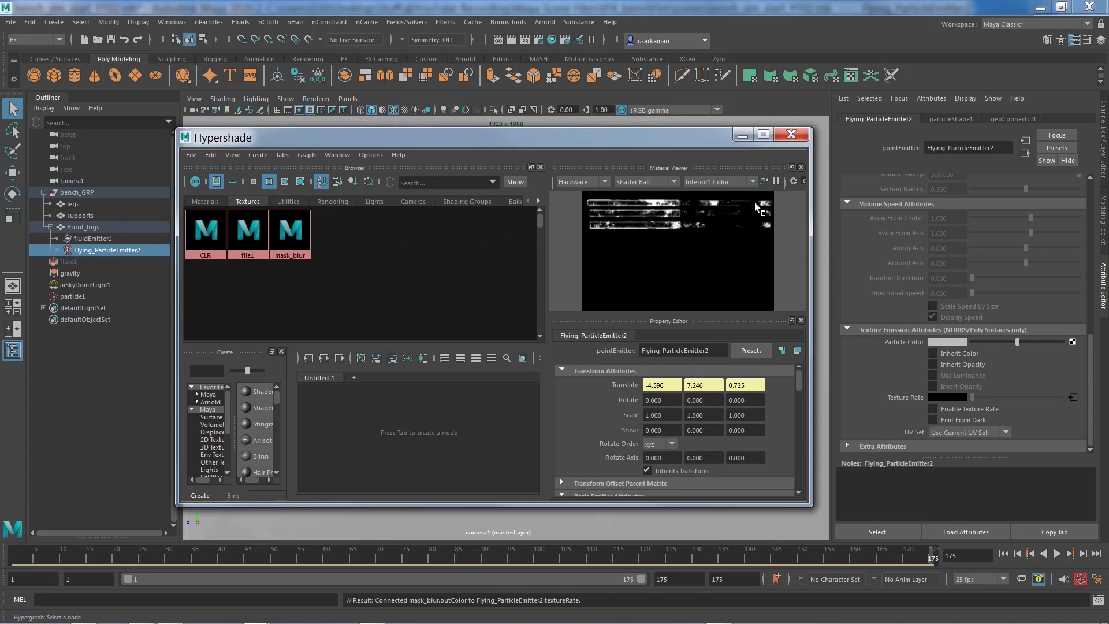
{"action": "left_click", "coordinate": [797, 138]}
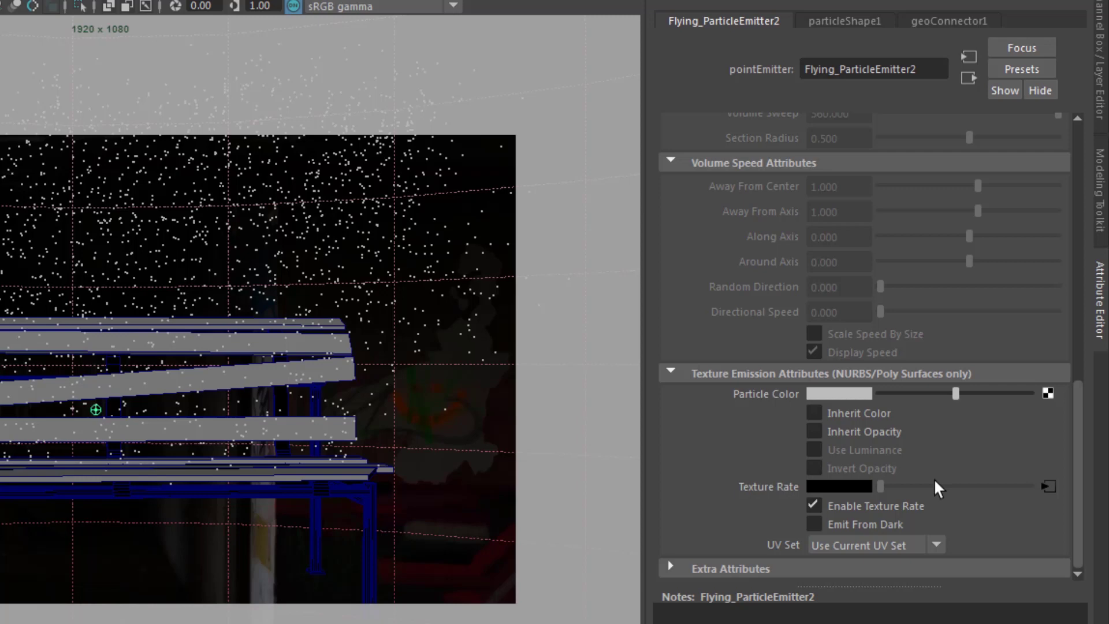
Step: Show particleShape1's attributes, where Lifespan Mode is Live forever and the count is 2088
{"action": "left_click_drag", "start_coordinate": [1076, 506], "coordinate": [1094, 275]}
{"action": "scroll", "coordinate": [870, 346], "scroll_direction": "up", "scroll_amount": 2}
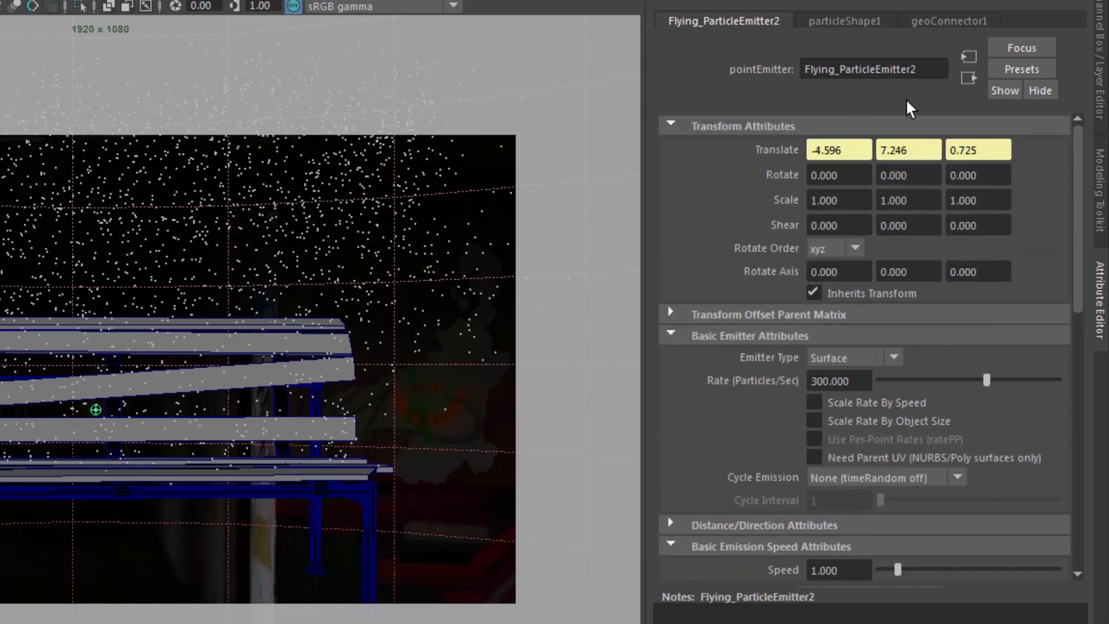
{"action": "left_click", "coordinate": [849, 23]}
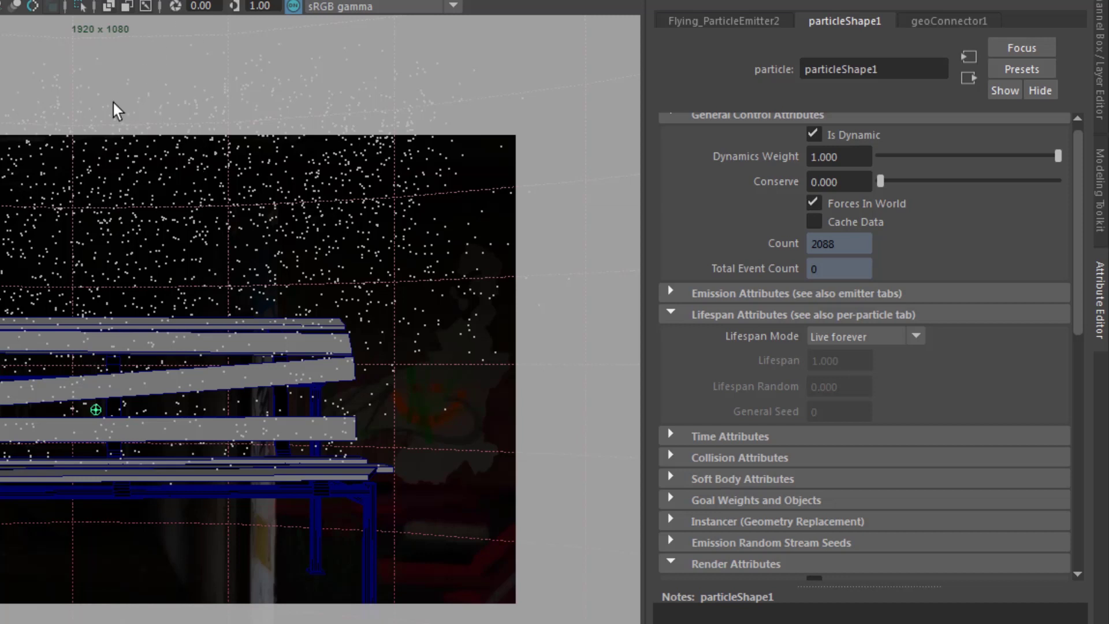
Step: Set particleShape1's Lifespan Mode to Random range, with Lifespan 1.5 and Lifespan Random 1
{"action": "left_click", "coordinate": [872, 335]}
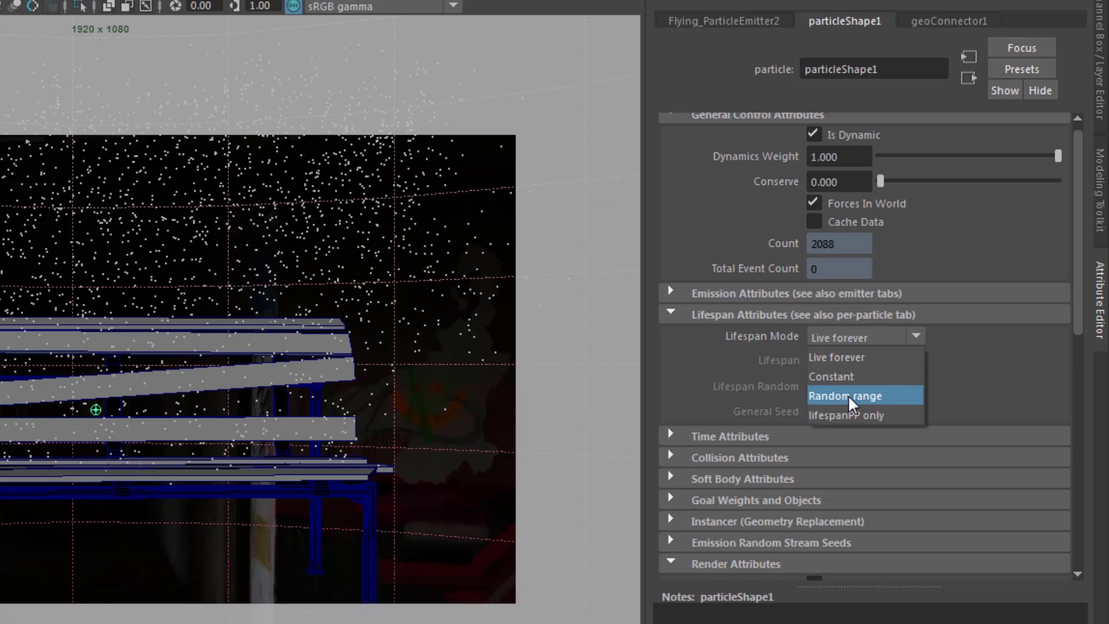
{"action": "left_click", "coordinate": [1073, 324]}
{"action": "left_click_drag", "start_coordinate": [1072, 324], "coordinate": [1071, 508]}
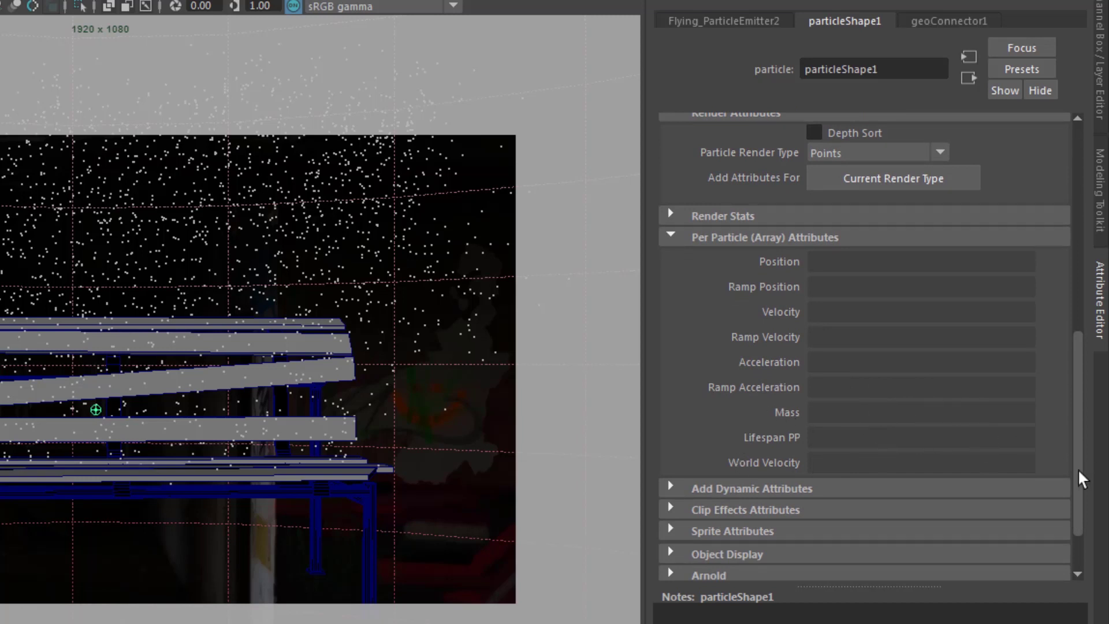
{"action": "left_click_drag", "start_coordinate": [1077, 469], "coordinate": [1069, 233]}
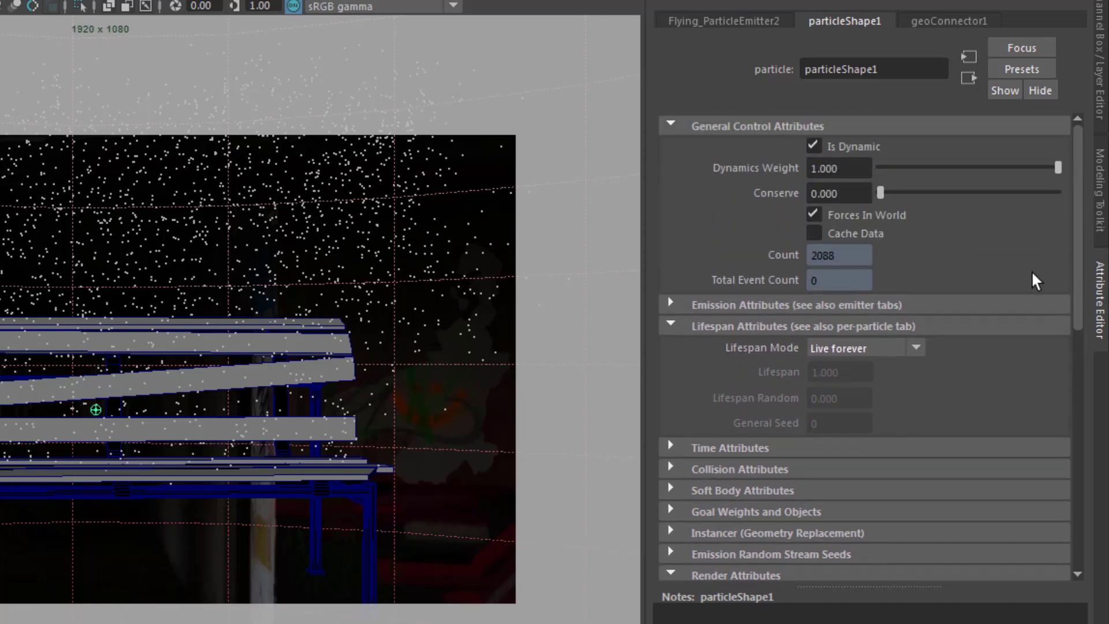
{"action": "left_click", "coordinate": [858, 347]}
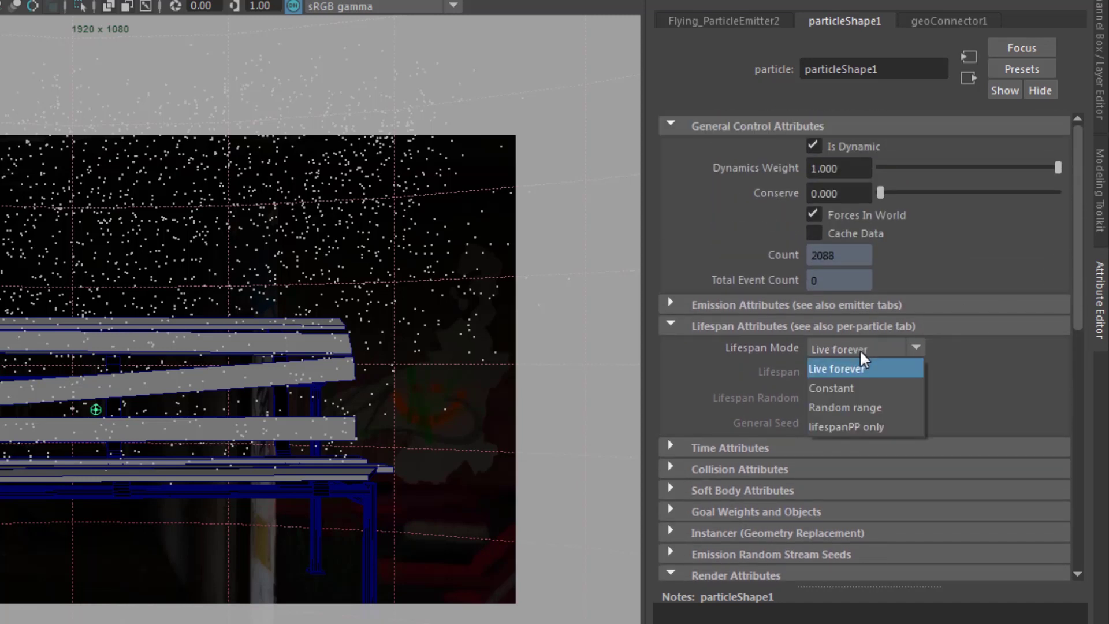
{"action": "left_click", "coordinate": [862, 404]}
{"action": "left_click_drag", "start_coordinate": [846, 372], "coordinate": [700, 361]}
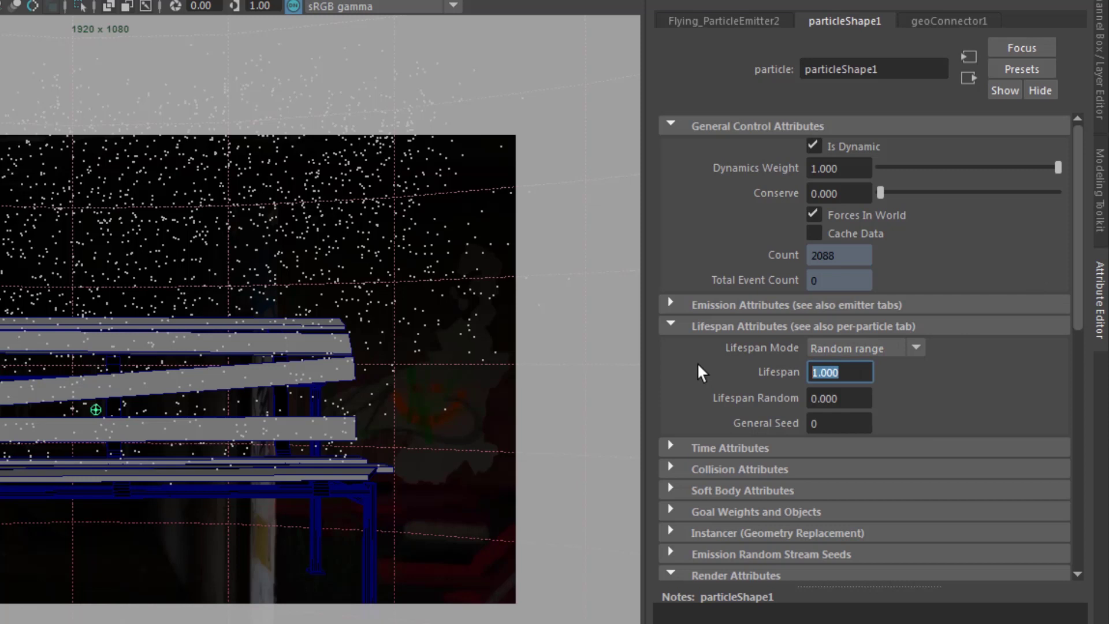
{"action": "type", "text": "1.5"}
{"action": "key", "text": "Return"}
{"action": "key", "text": "Tab"}
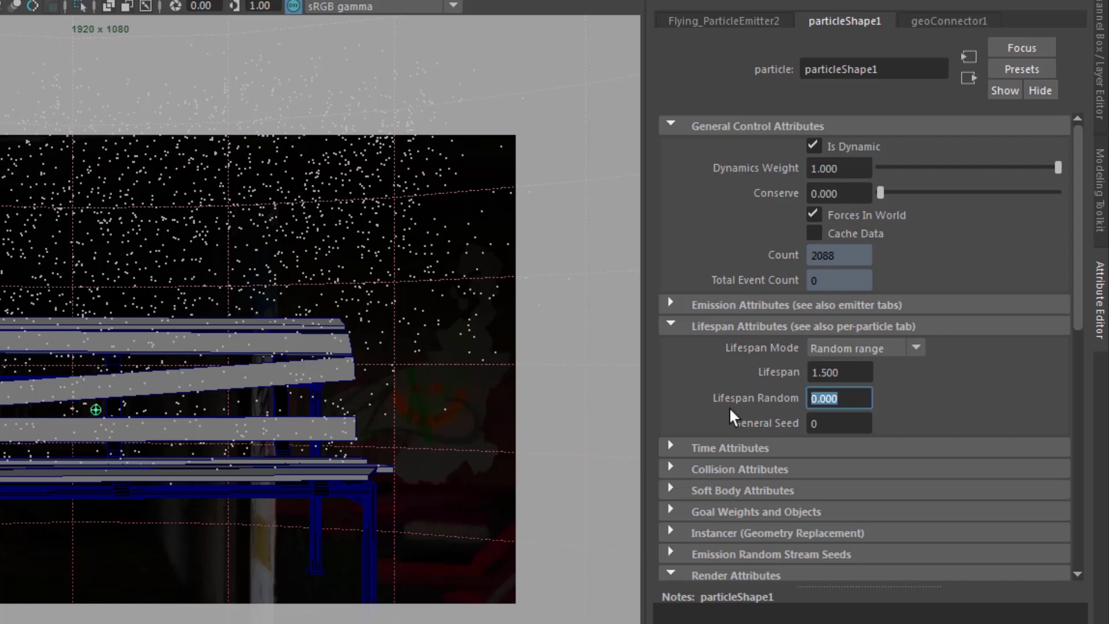
{"action": "type", "text": "1"}
{"action": "key", "text": "Return"}
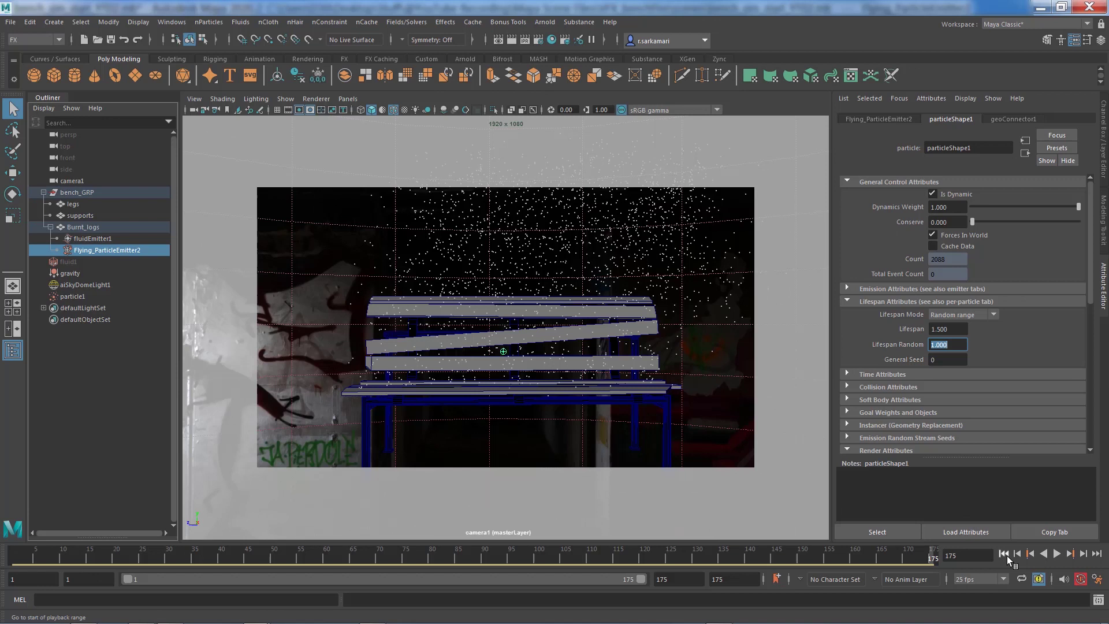
Step: Replay the particle simulation from the start, then stop playback
{"action": "left_click", "coordinate": [1004, 555]}
{"action": "left_click", "coordinate": [1057, 554]}
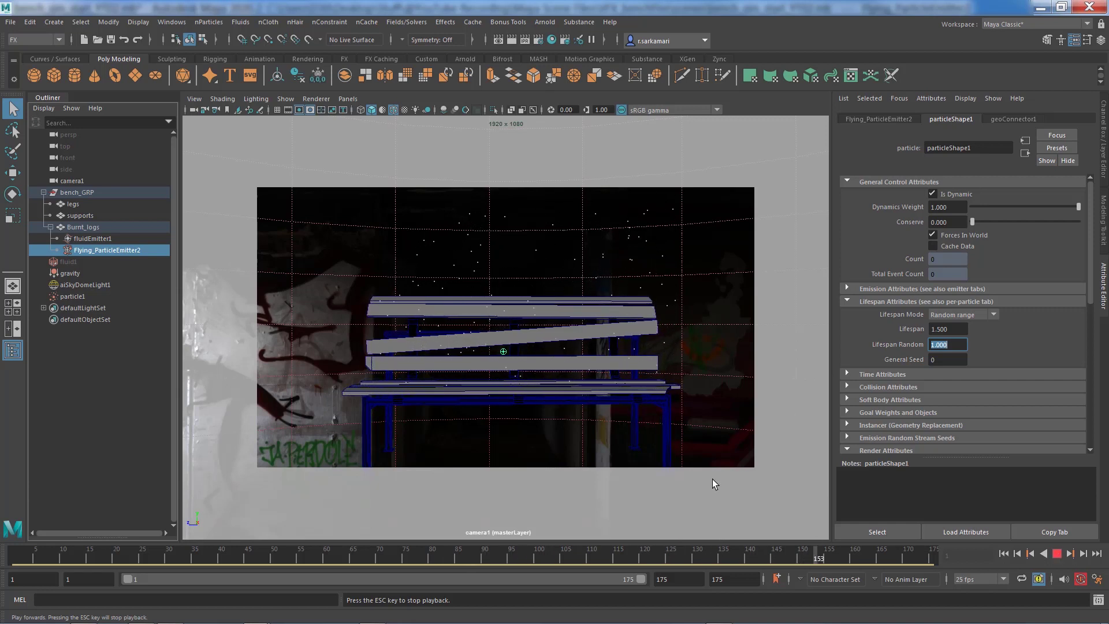
{"action": "key", "text": "Escape"}
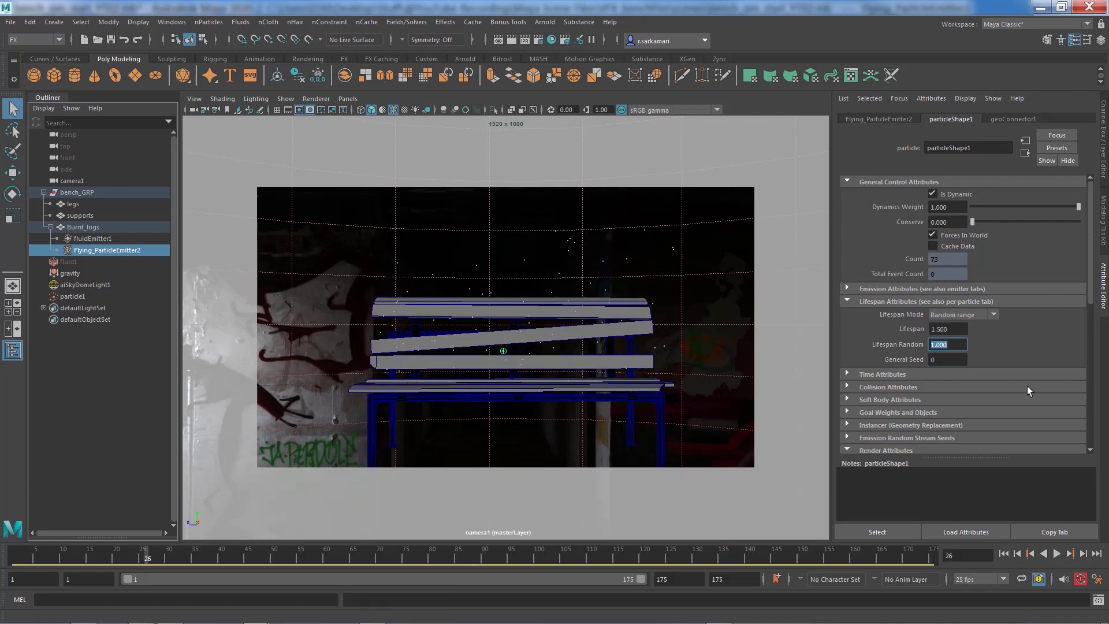
Step: Set particleShape1's Particle Render Type to Streak with a Line Width of 2
{"action": "left_click_drag", "start_coordinate": [1089, 296], "coordinate": [1089, 363]}
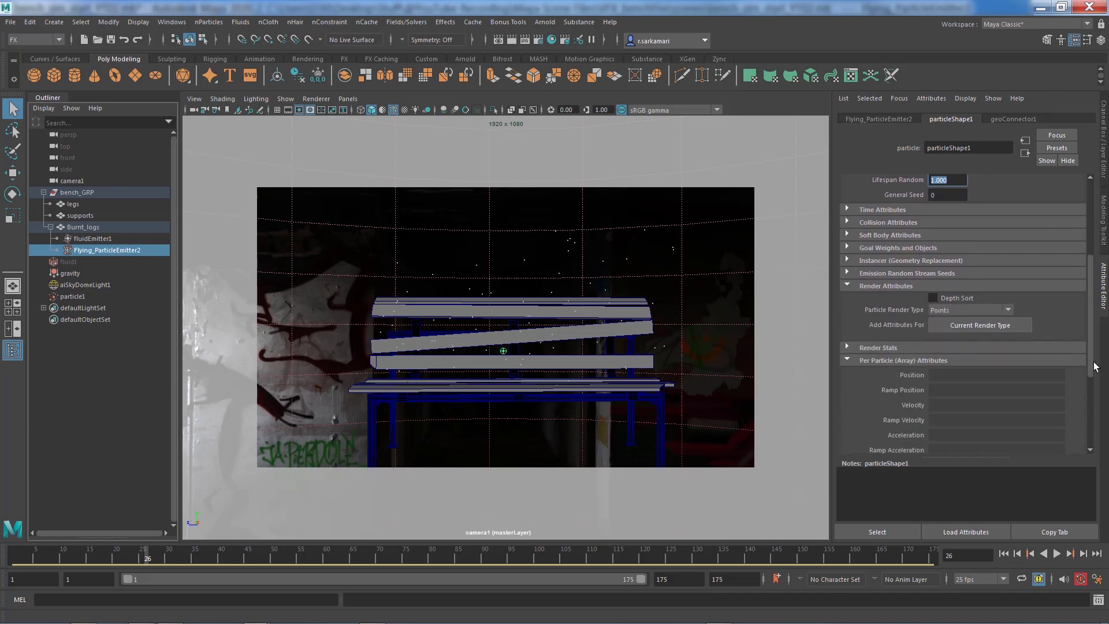
{"action": "left_click", "coordinate": [957, 310]}
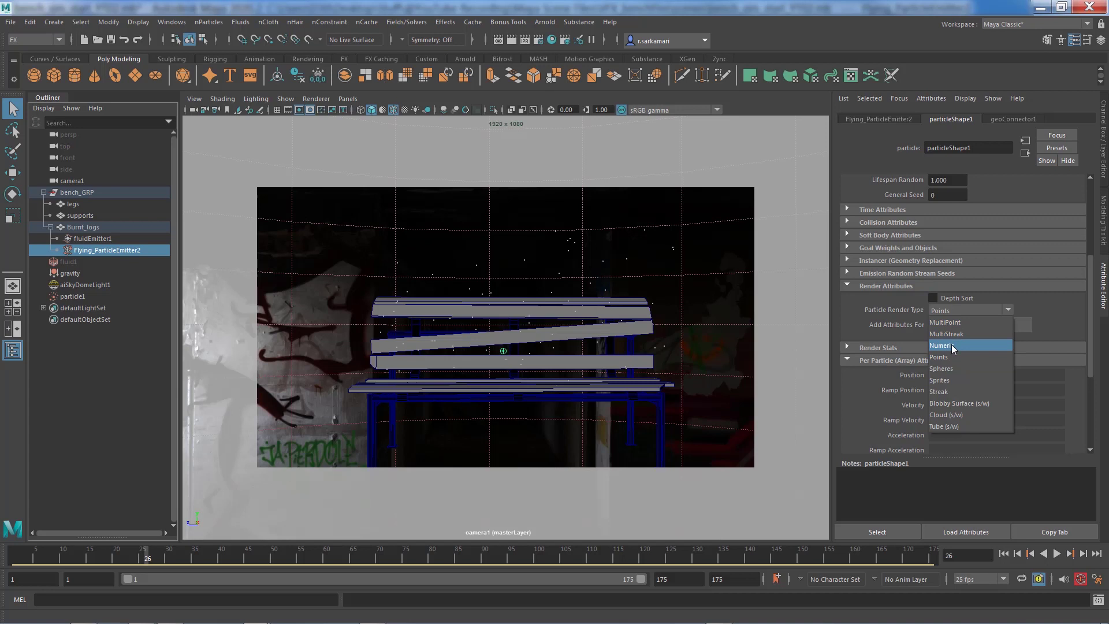
{"action": "left_click", "coordinate": [948, 389]}
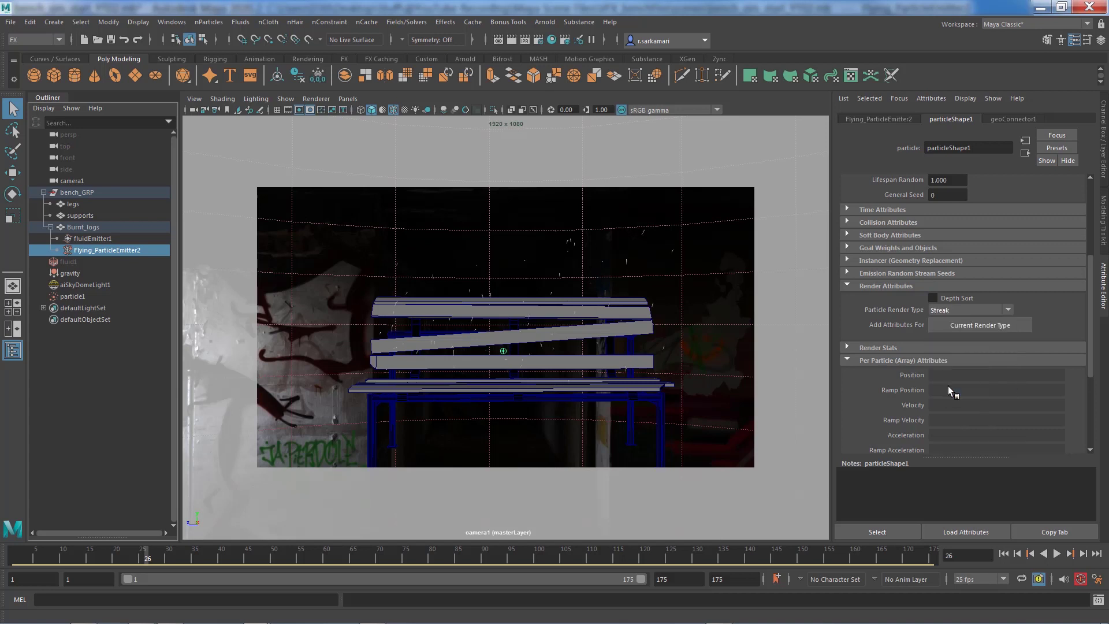
{"action": "left_click", "coordinate": [954, 328]}
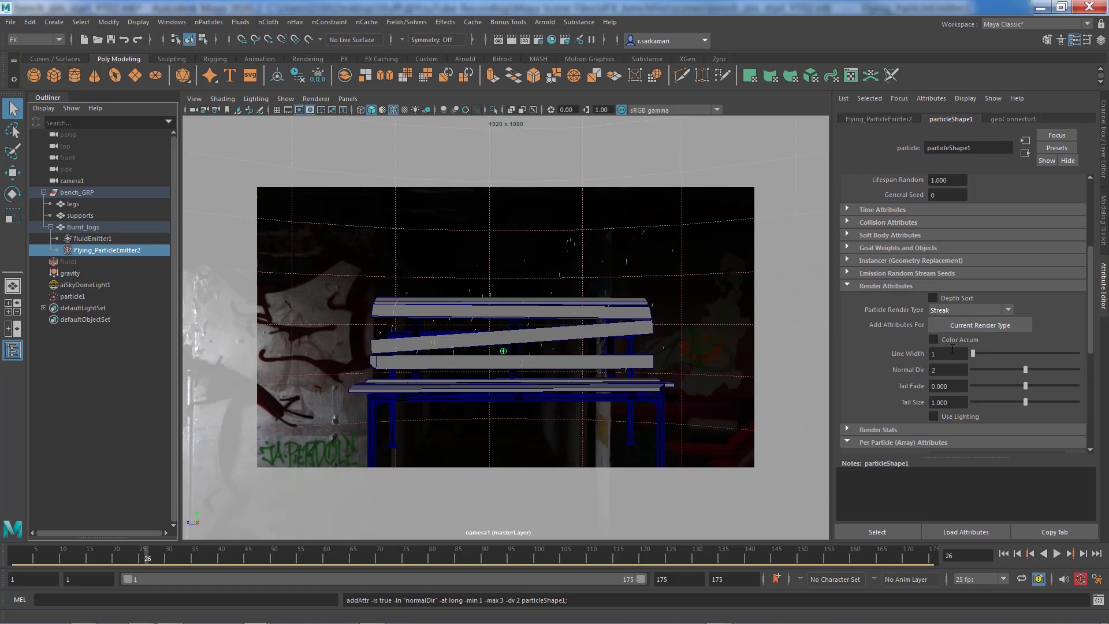
{"action": "left_click", "coordinate": [952, 354]}
{"action": "type", "text": "2"}
{"action": "key", "text": "Return"}
{"action": "left_click", "coordinate": [78, 297]}
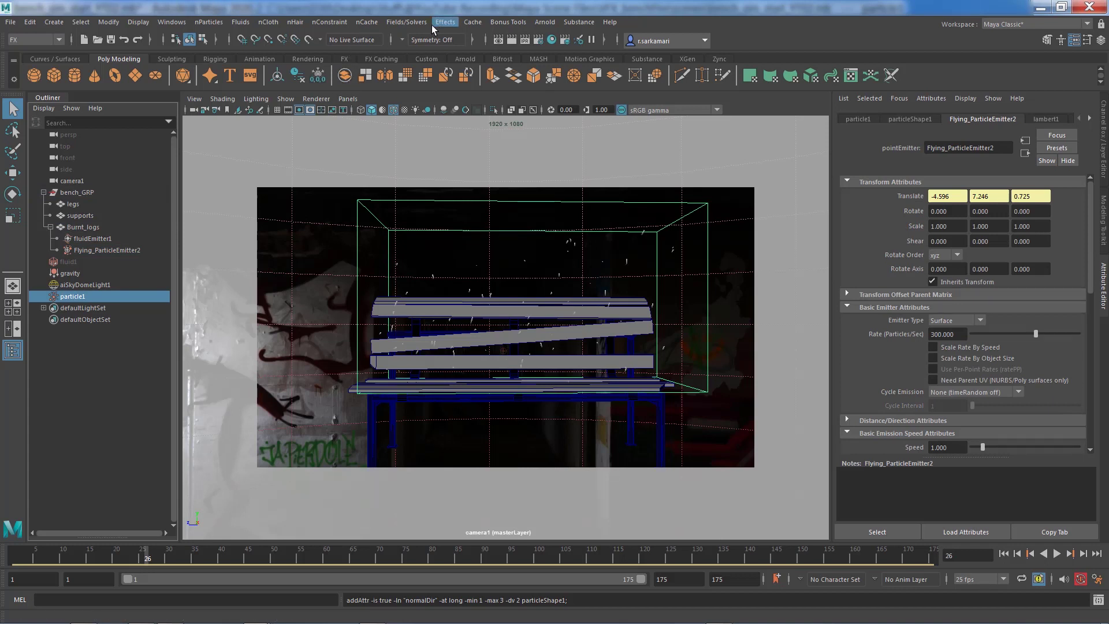
Step: Open the Turbulence field options and set Magnitude 10 and Attenuation 0
{"action": "left_click", "coordinate": [395, 23]}
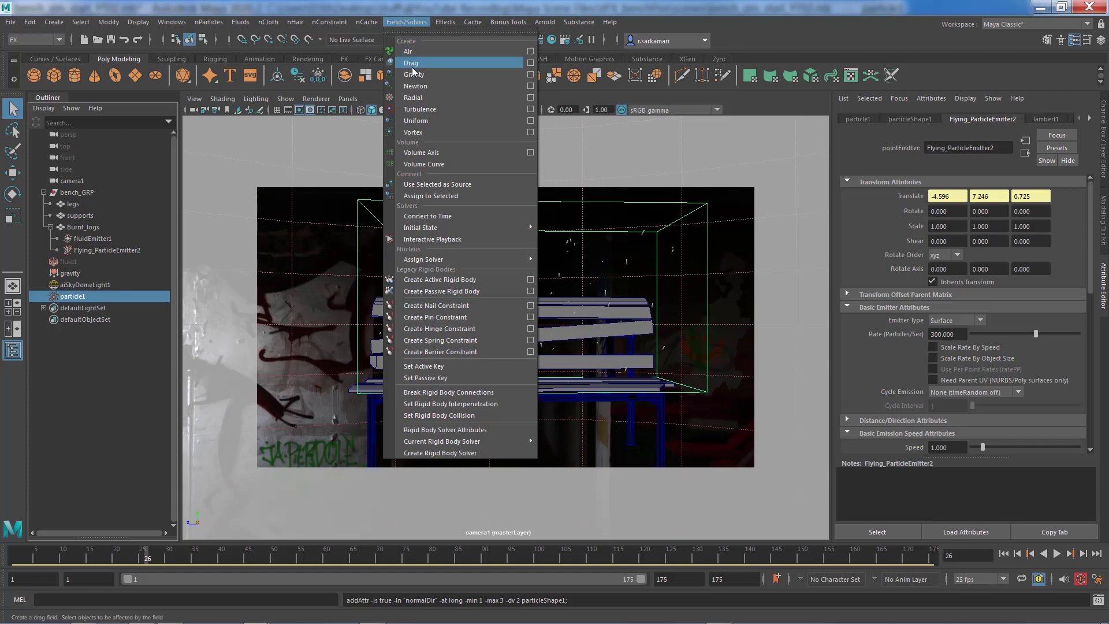
{"action": "left_click", "coordinate": [530, 109]}
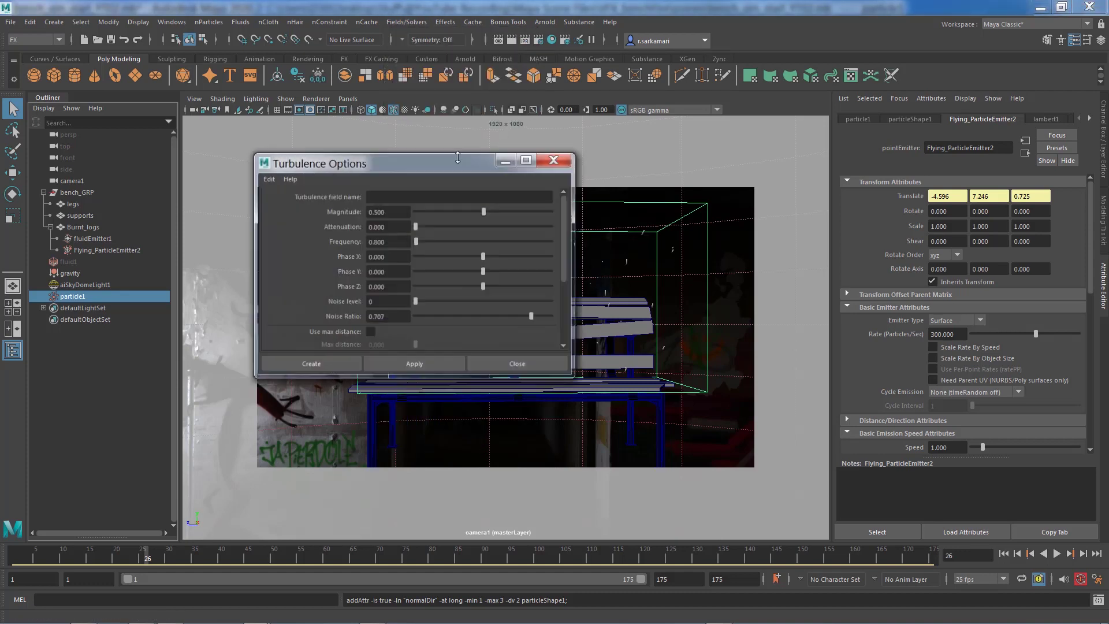
{"action": "left_click", "coordinate": [268, 178]}
{"action": "left_click", "coordinate": [285, 216]}
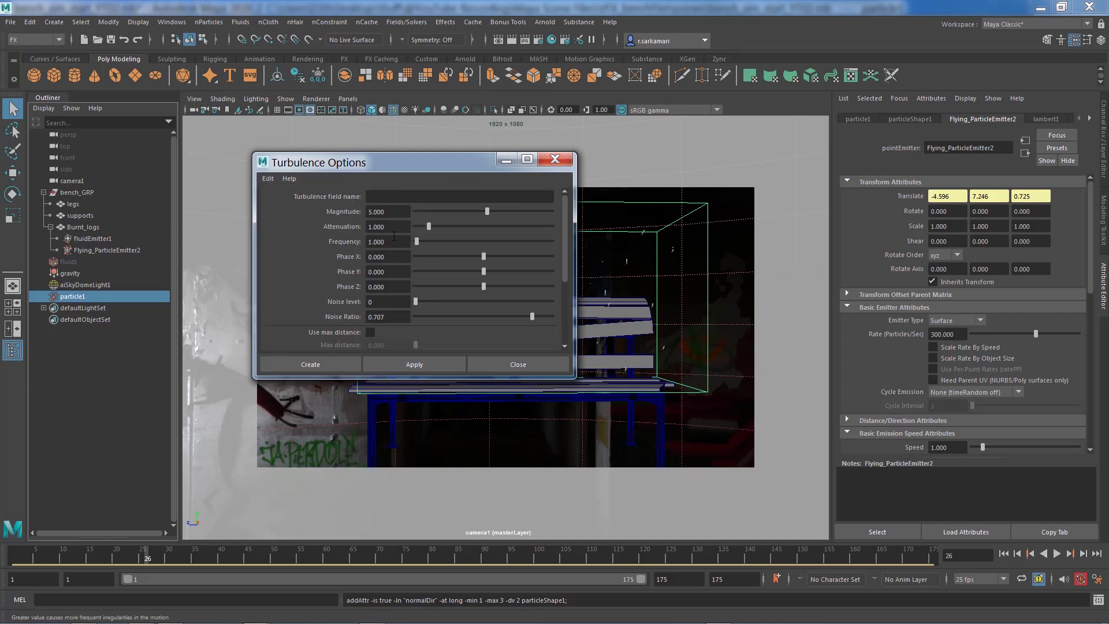
{"action": "key", "text": "Tab"}
{"action": "type", "text": "10"}
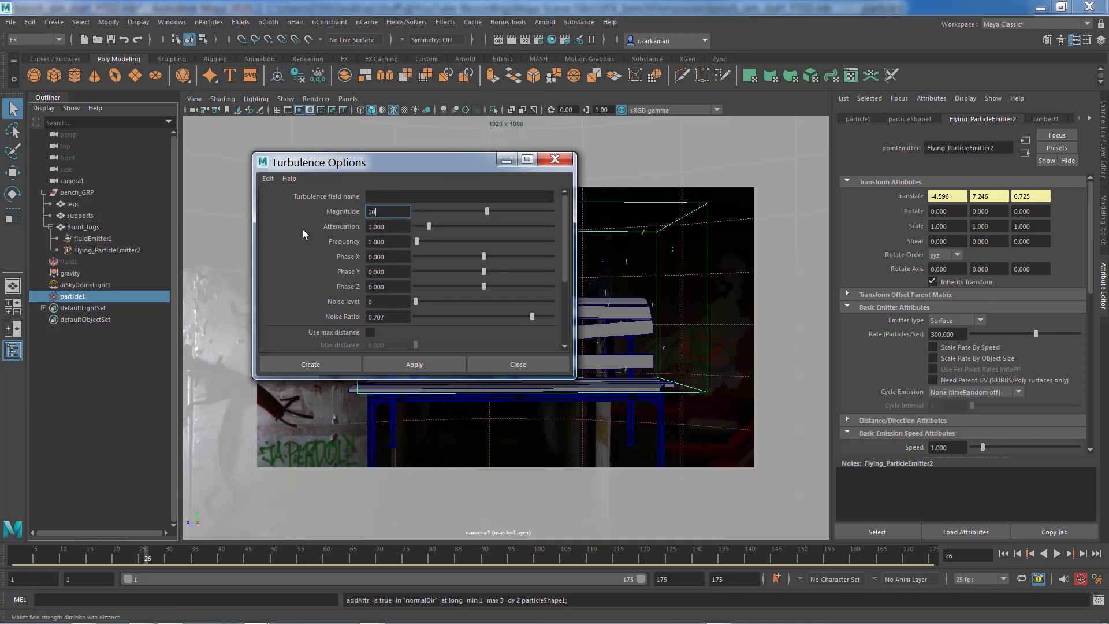
{"action": "key", "text": "Tab"}
{"action": "type", "text": "0"}
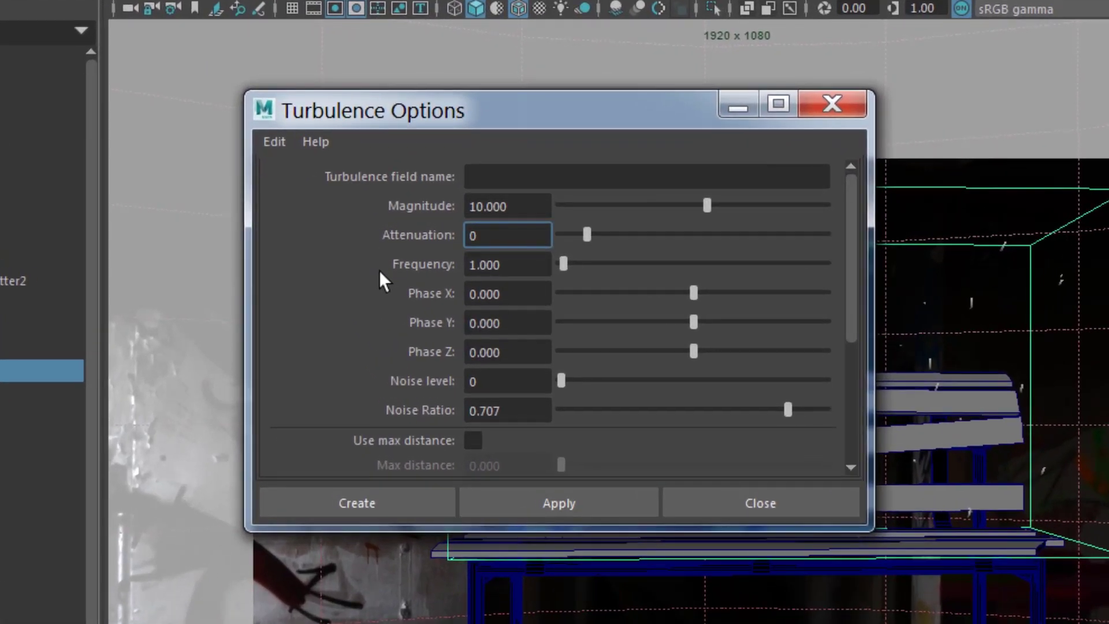
{"action": "key", "text": "Return"}
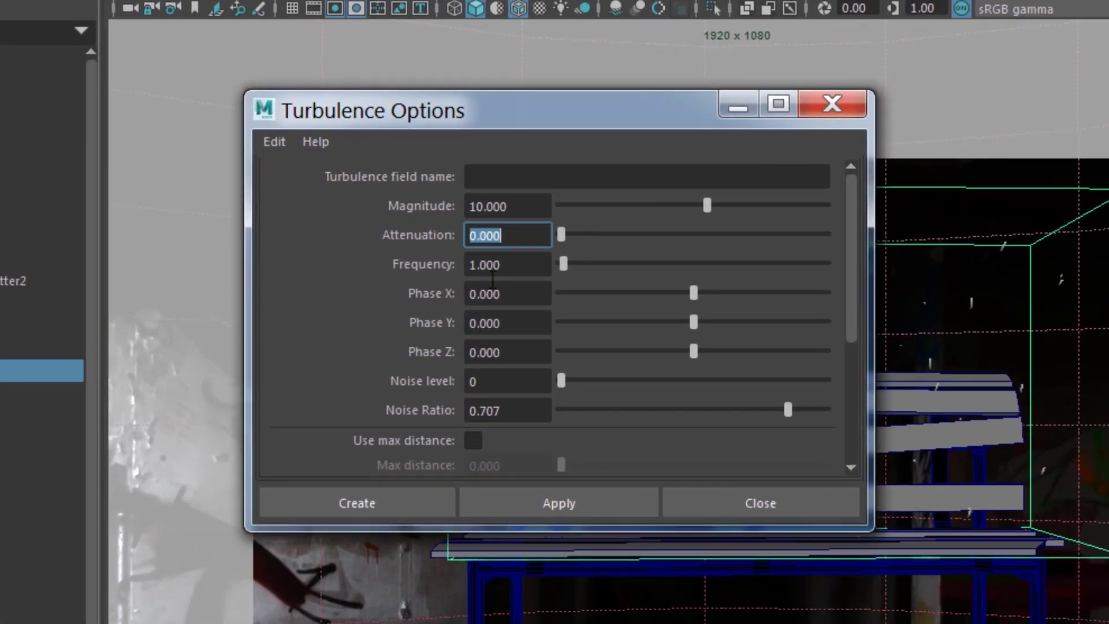
Step: Set Frequency to 0.8 and Phase Z to -1, then create the turbulence field
{"action": "left_click", "coordinate": [513, 267]}
{"action": "key", "text": "Return"}
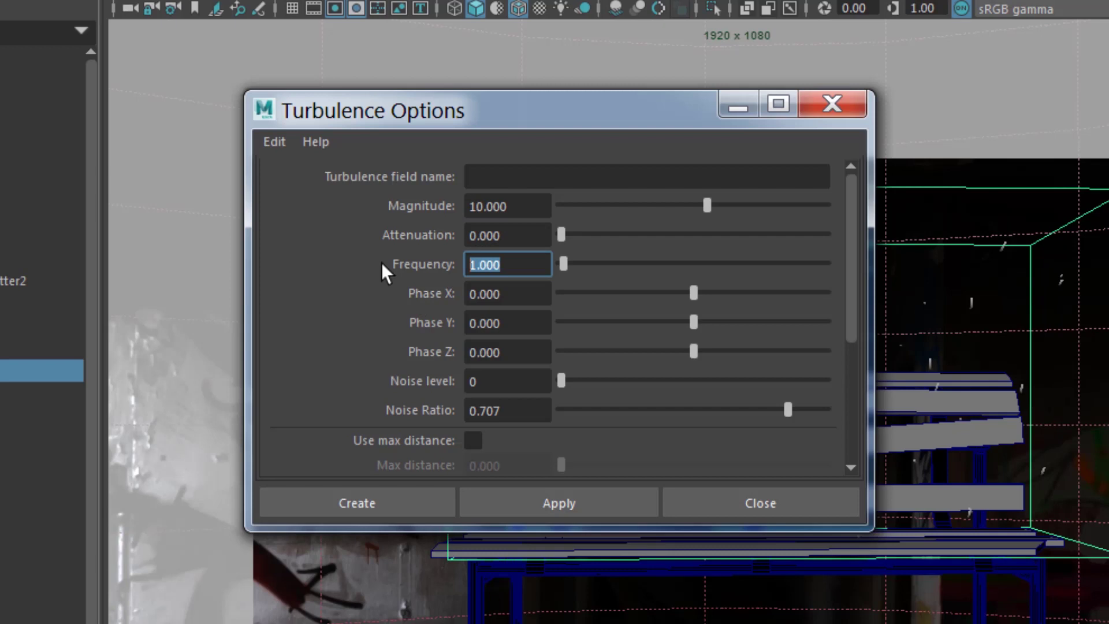
{"action": "type", "text": ".8"}
{"action": "key", "text": "Return"}
{"action": "left_click_drag", "start_coordinate": [519, 355], "coordinate": [440, 348]}
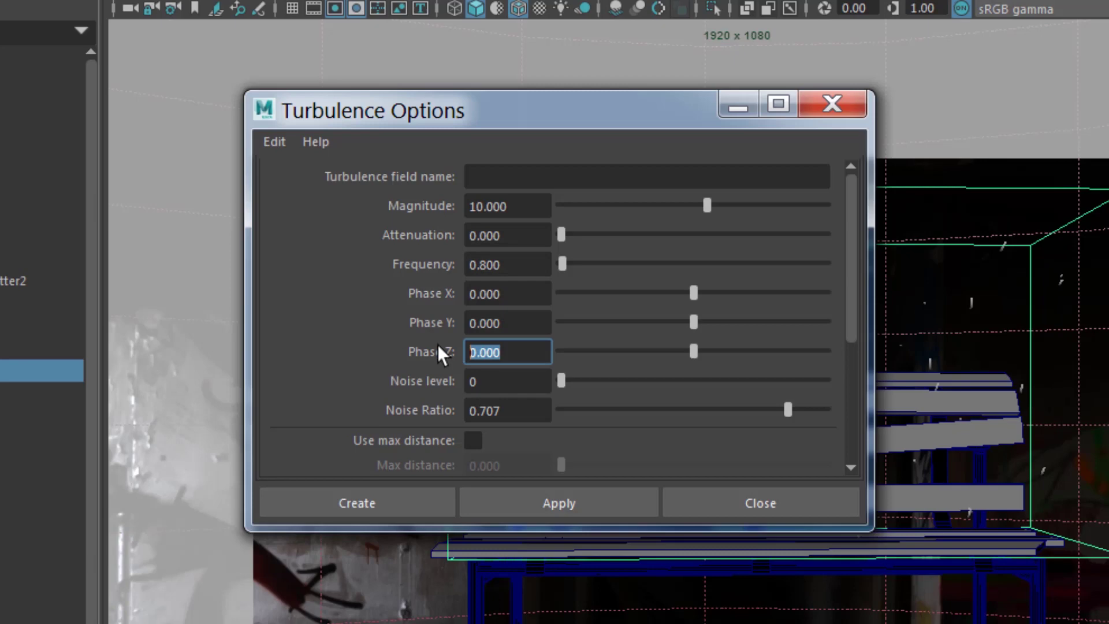
{"action": "key", "text": "BackSpace"}
{"action": "type", "text": "-1"}
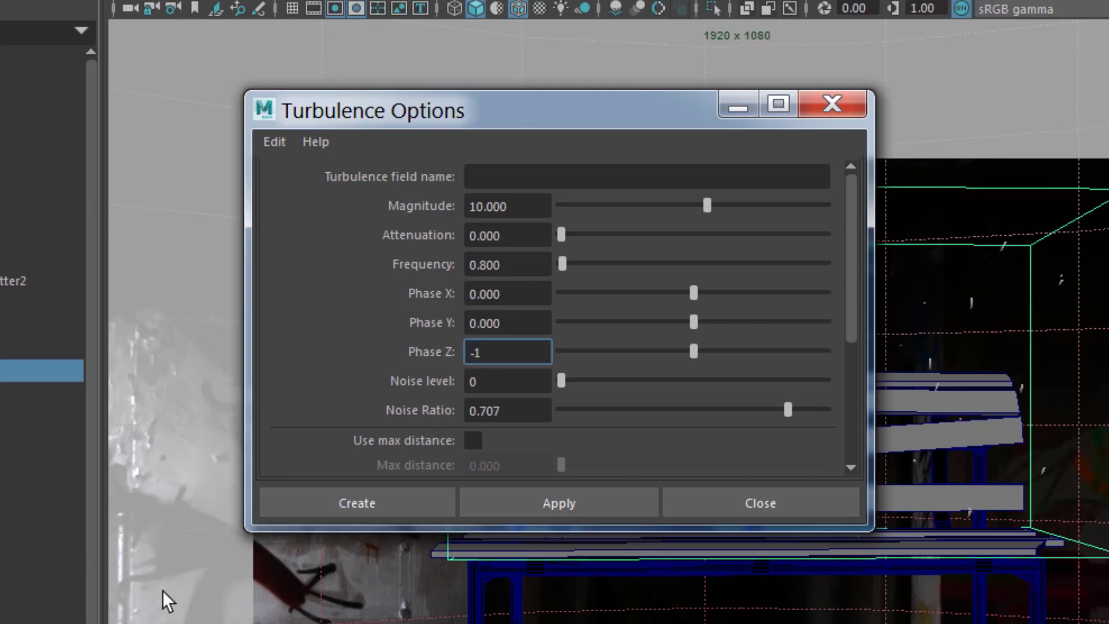
{"action": "left_click", "coordinate": [363, 507]}
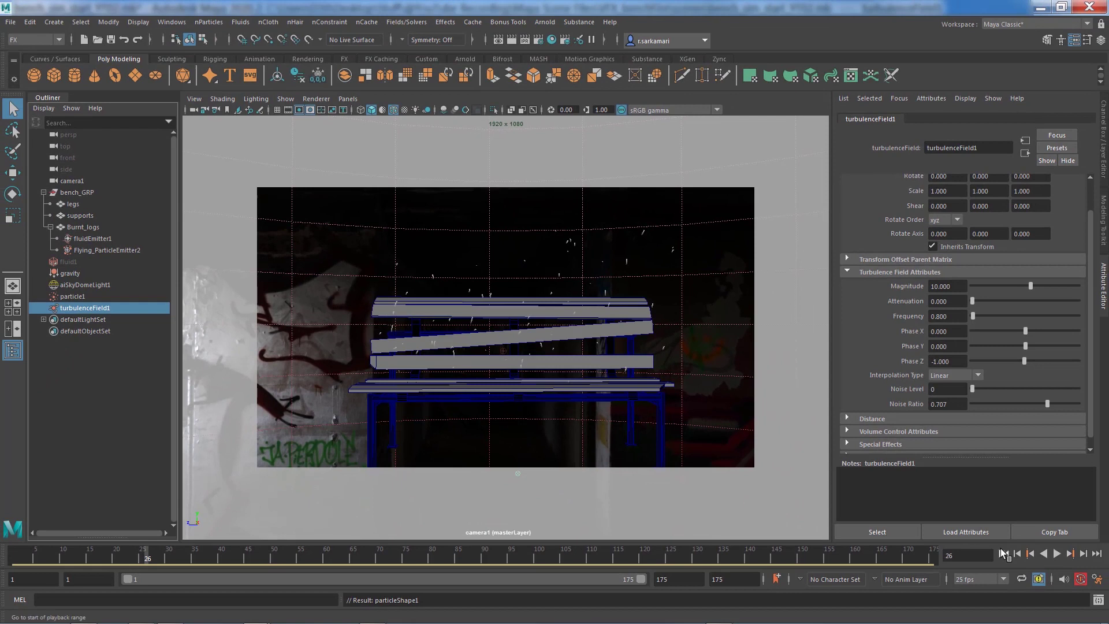
Step: Play the simulation from the first frame and stop around frame 105 to inspect the turbulence
{"action": "left_click", "coordinate": [1003, 554]}
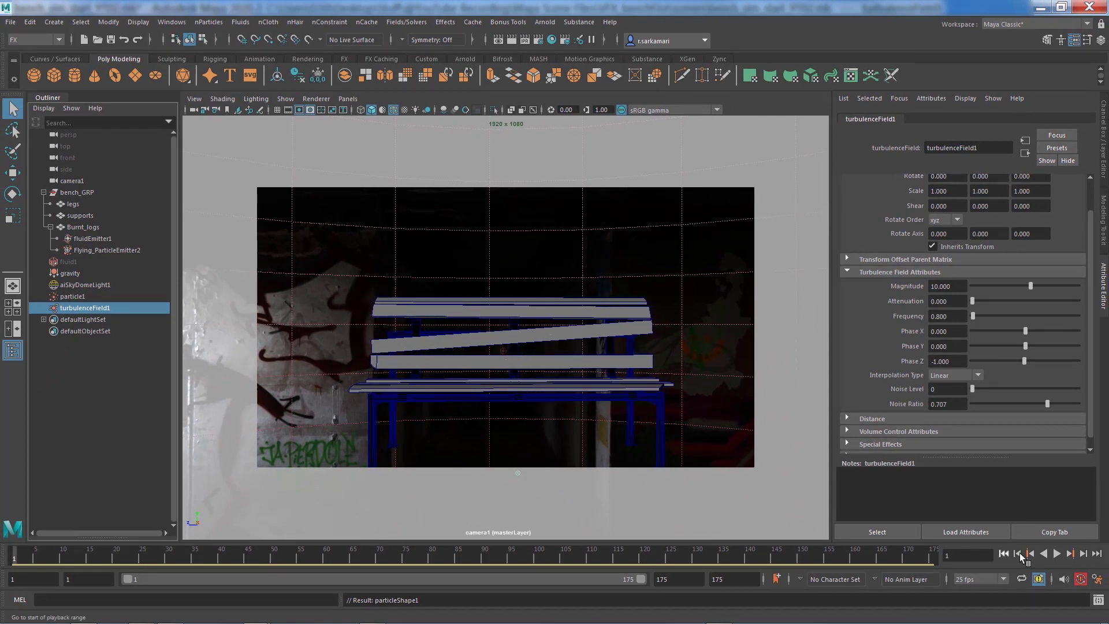
{"action": "left_click", "coordinate": [1056, 554]}
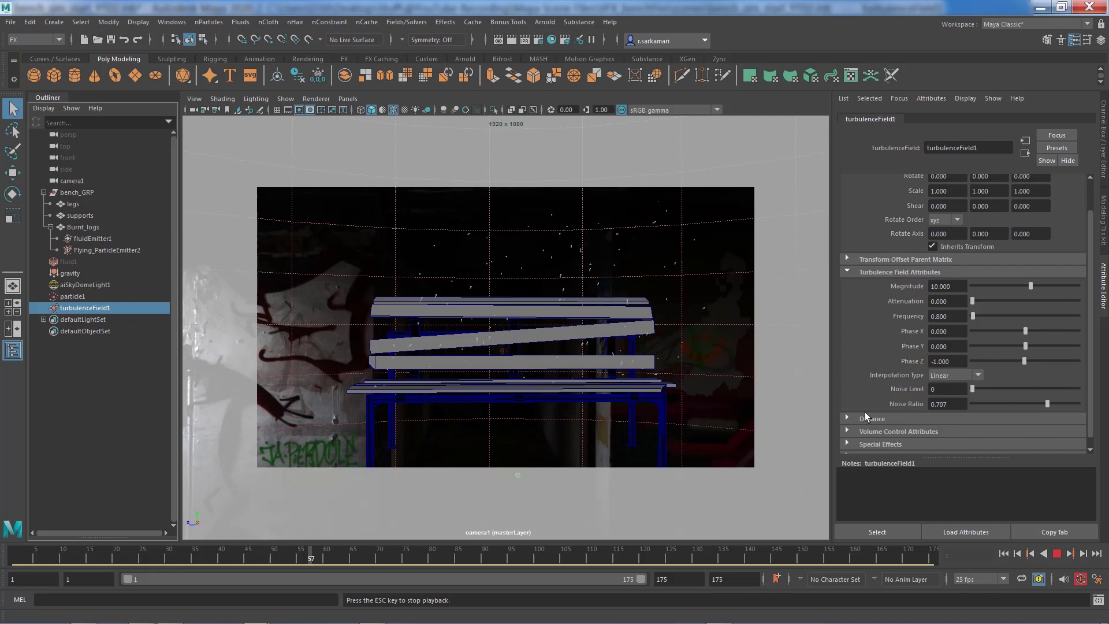
{"action": "left_click", "coordinate": [1057, 554]}
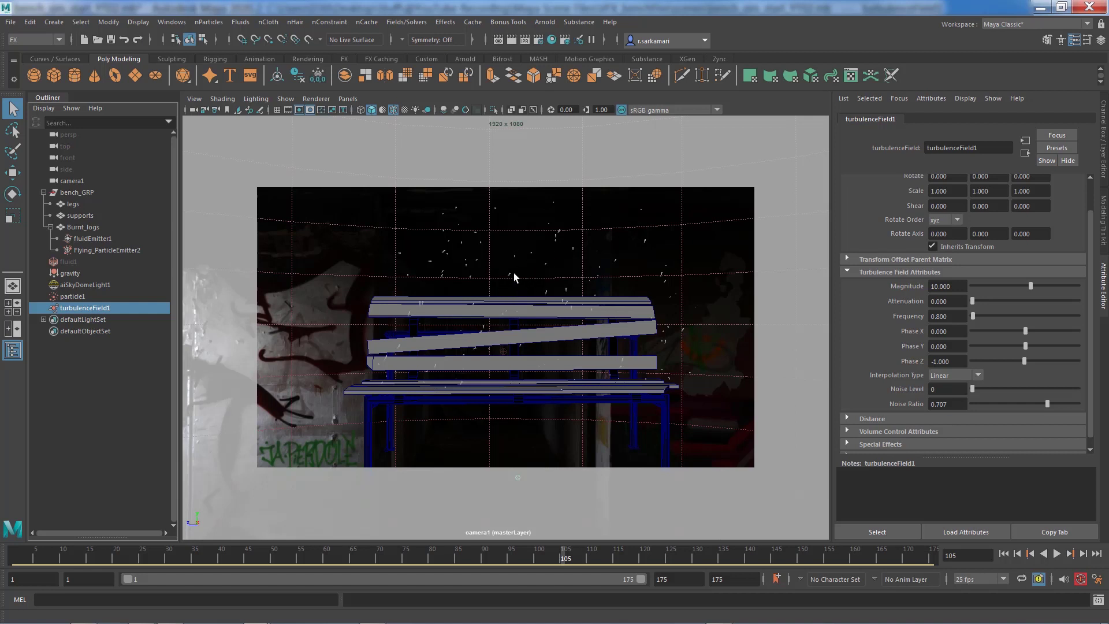
Step: Create a new render layer named particle in Render Setup
{"action": "left_click", "coordinate": [564, 44]}
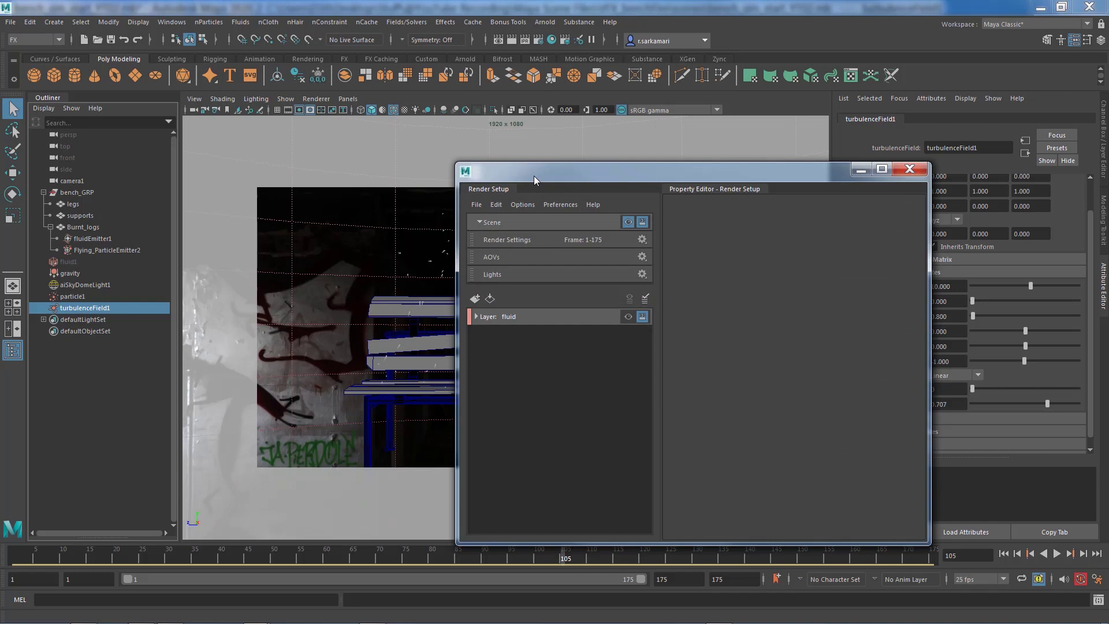
{"action": "left_click_drag", "start_coordinate": [533, 175], "coordinate": [687, 133]}
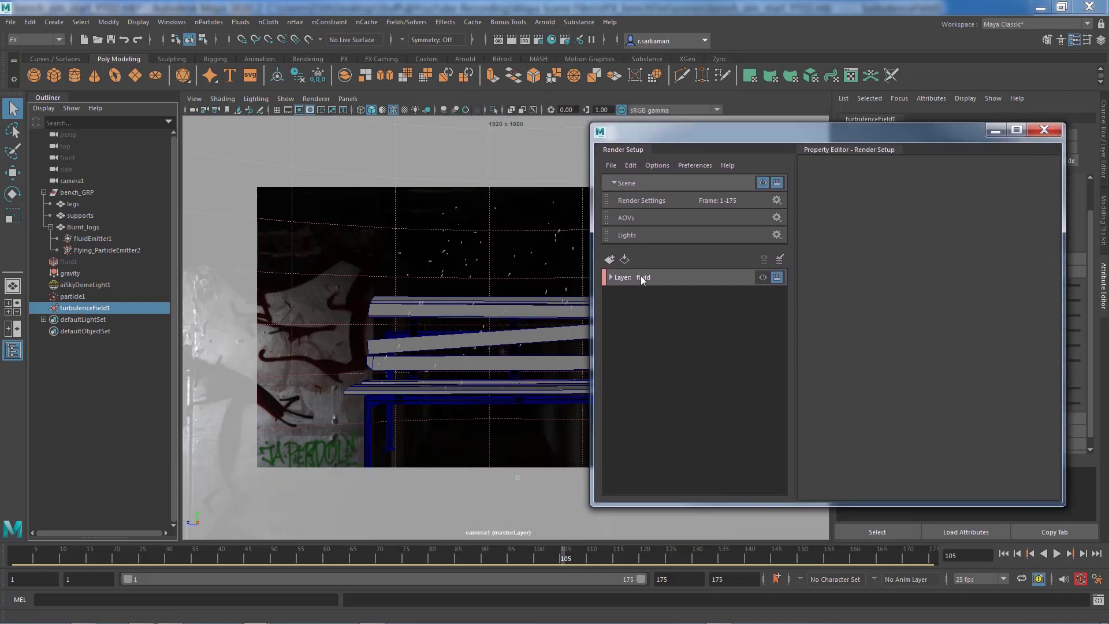
{"action": "left_click", "coordinate": [609, 259]}
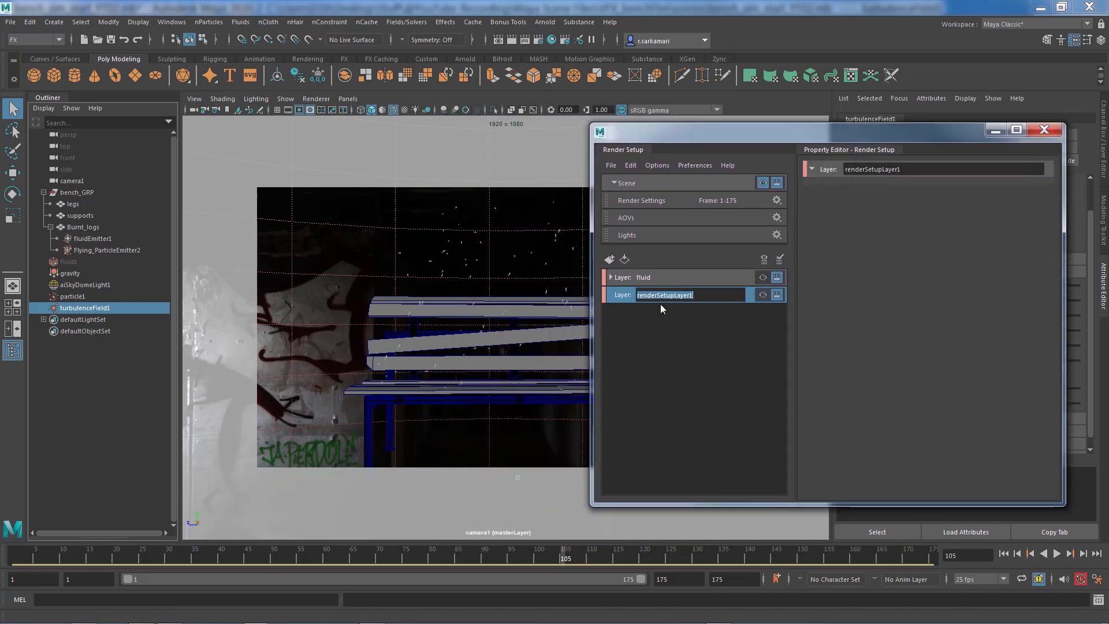
{"action": "type", "text": "particle"}
{"action": "key", "text": "Return"}
Step: Add a collection named particle_col to the particle layer for particle1
{"action": "right_click", "coordinate": [678, 299]}
{"action": "left_click", "coordinate": [680, 301]}
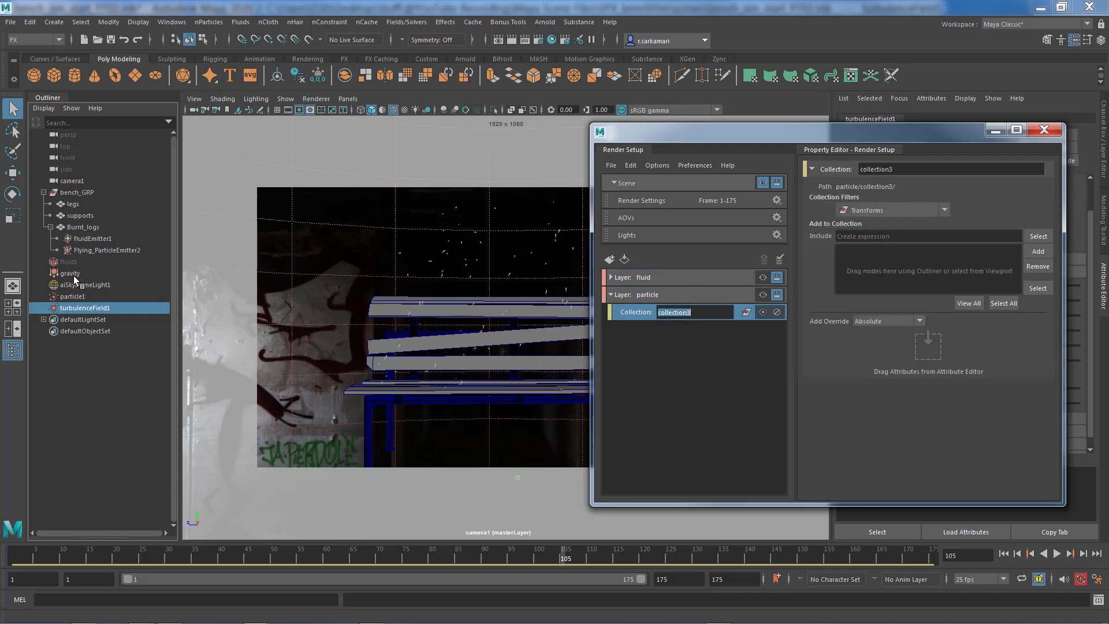
{"action": "left_click", "coordinate": [72, 296]}
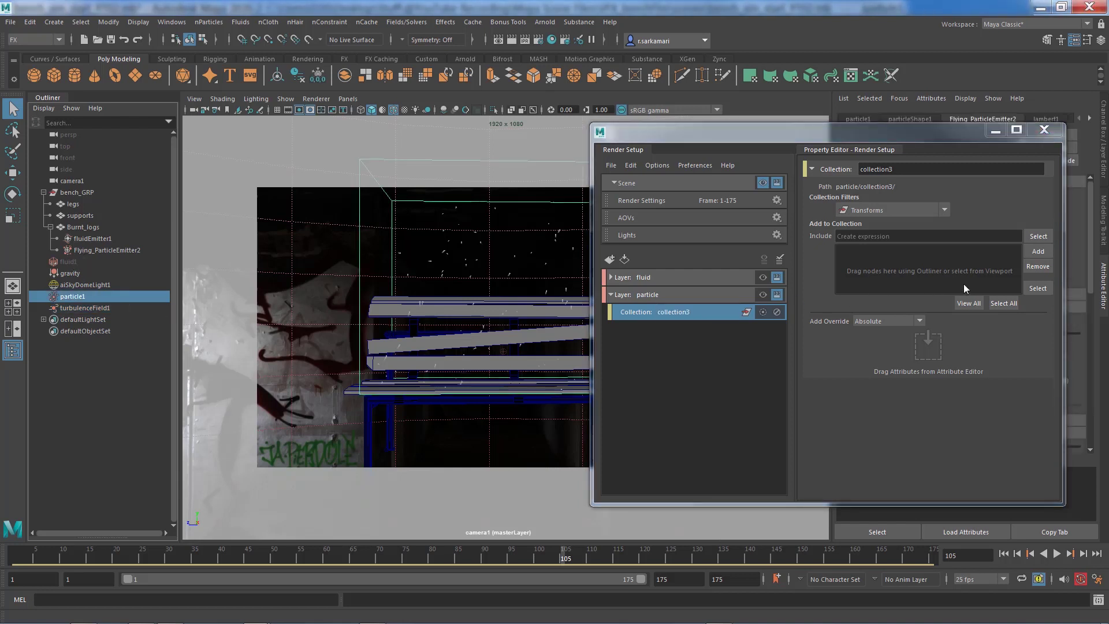
{"action": "double_click", "coordinate": [665, 313]}
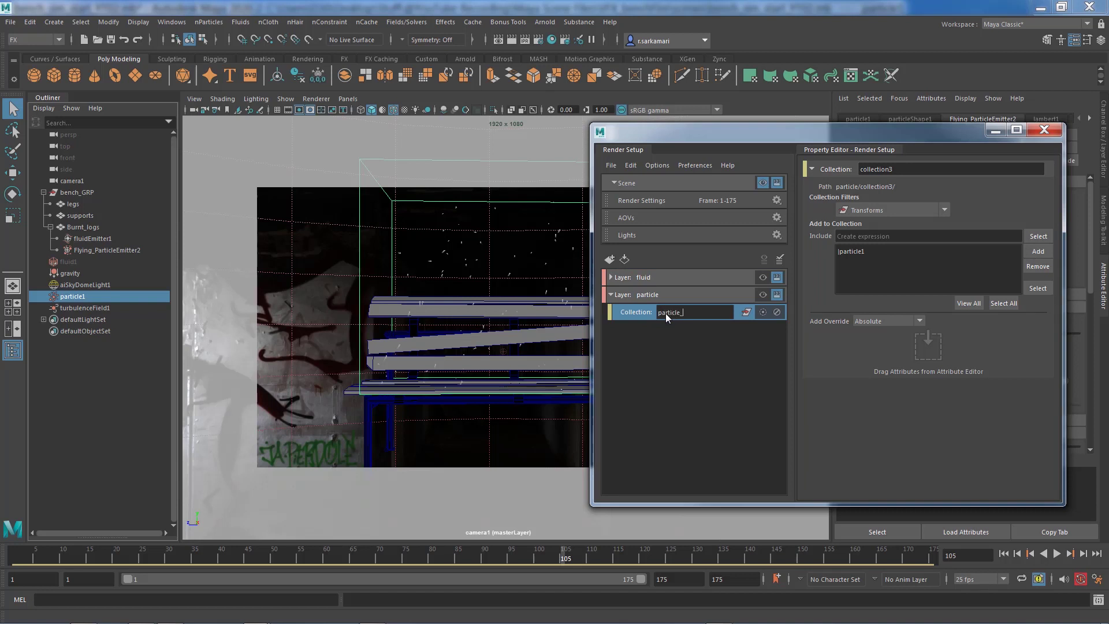
{"action": "key", "text": "Return"}
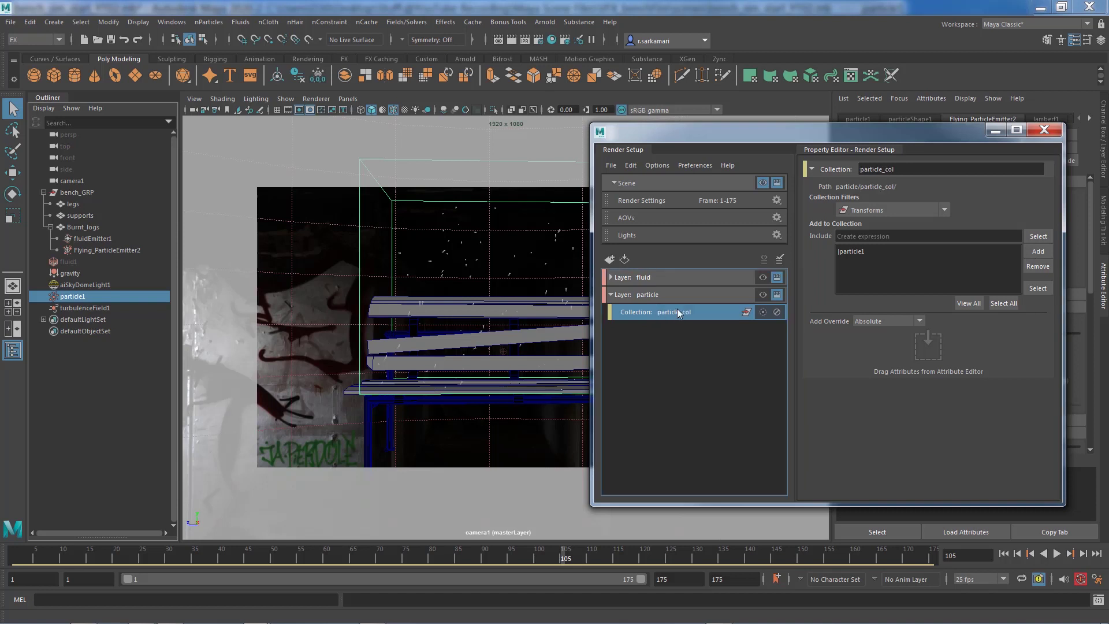
{"action": "left_click", "coordinate": [674, 331]}
Step: Add an envLight collection holding the sky dome light, filtered to Lights only
{"action": "right_click", "coordinate": [662, 297]}
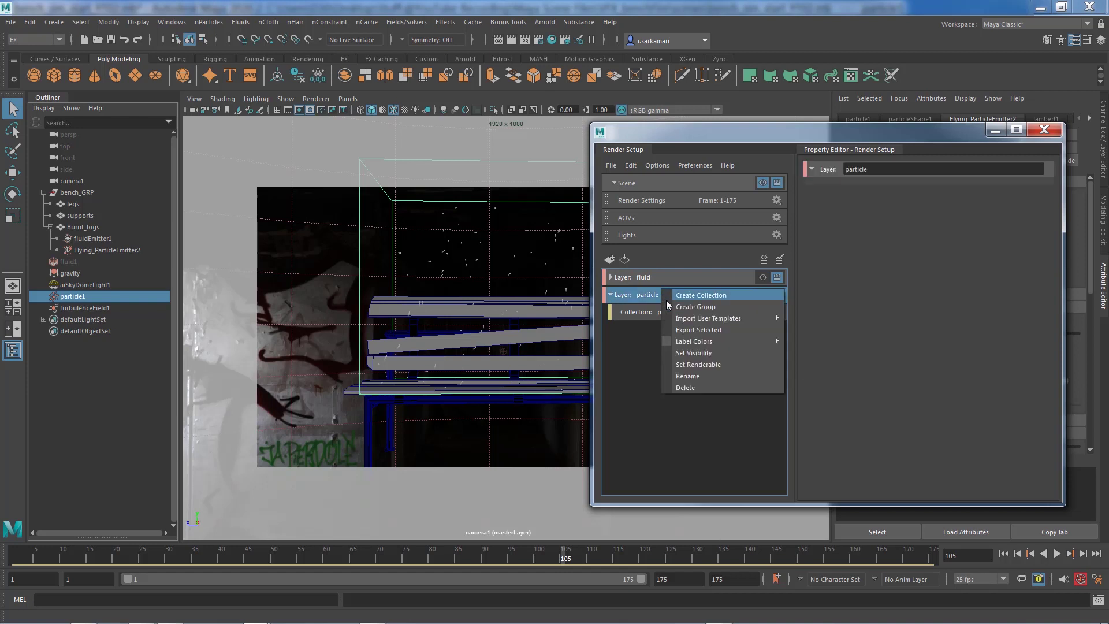
{"action": "left_click", "coordinate": [690, 303]}
{"action": "type", "text": "envLight"}
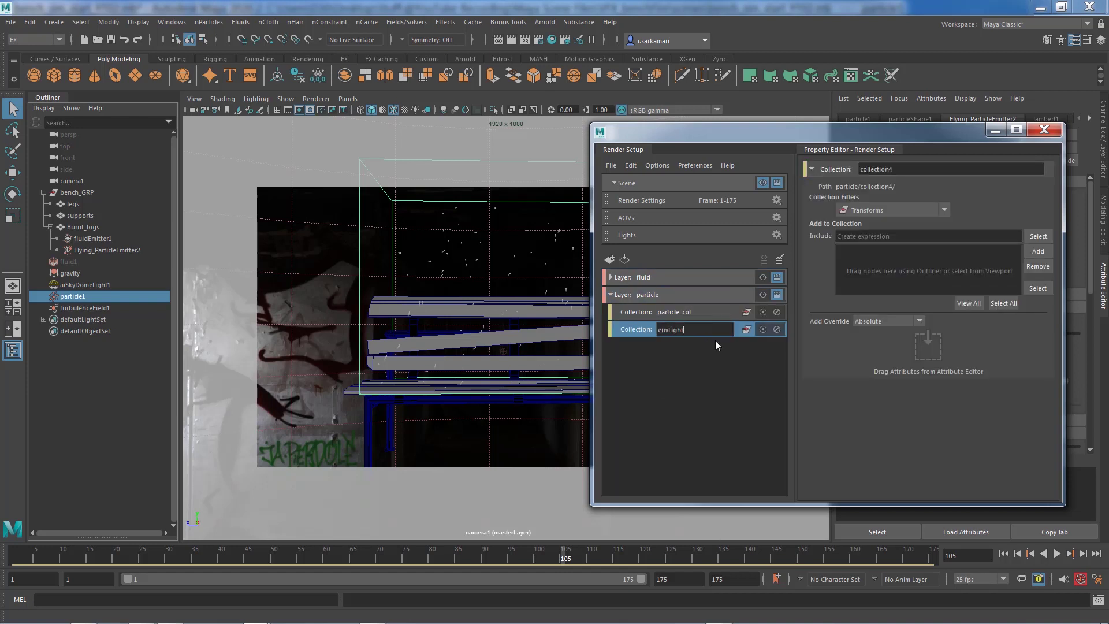
{"action": "key", "text": "Return"}
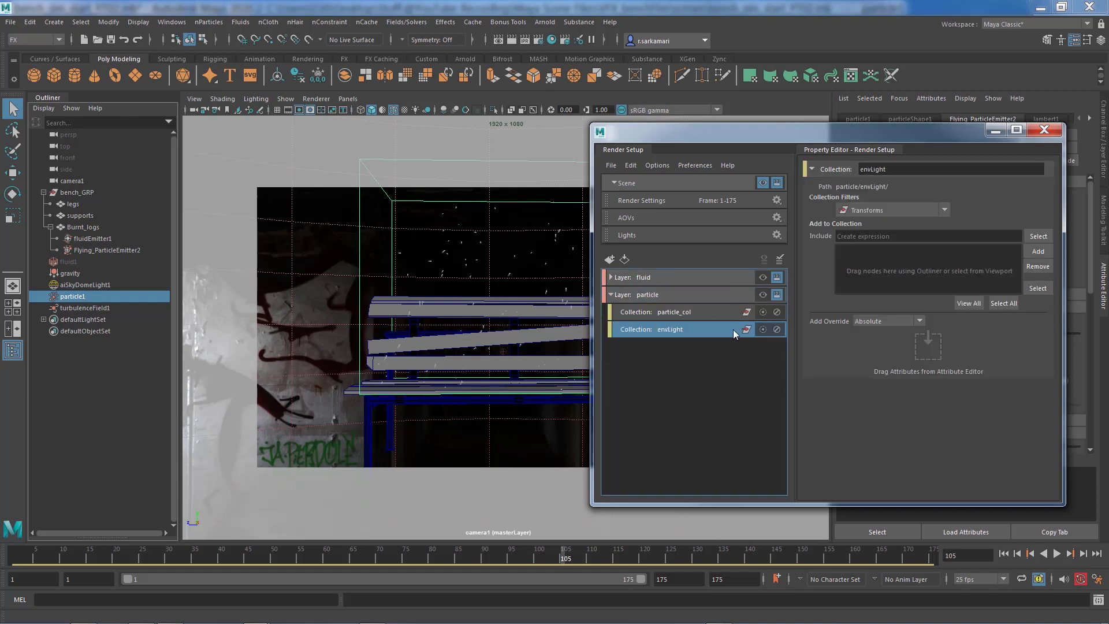
{"action": "left_click", "coordinate": [66, 284]}
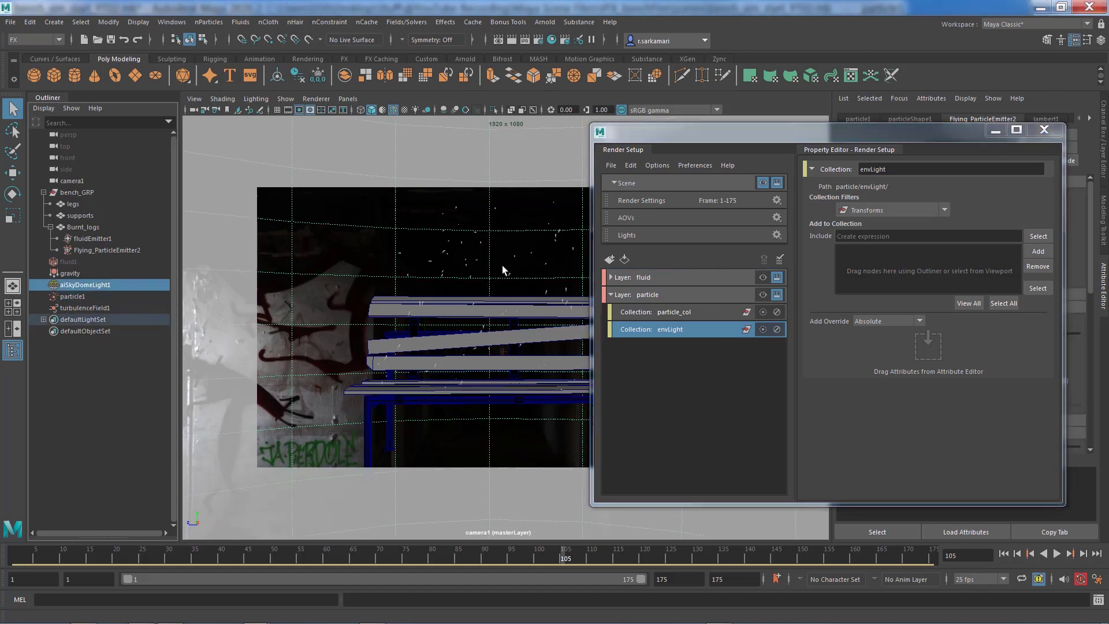
{"action": "left_click", "coordinate": [1043, 251]}
{"action": "left_click", "coordinate": [867, 210]}
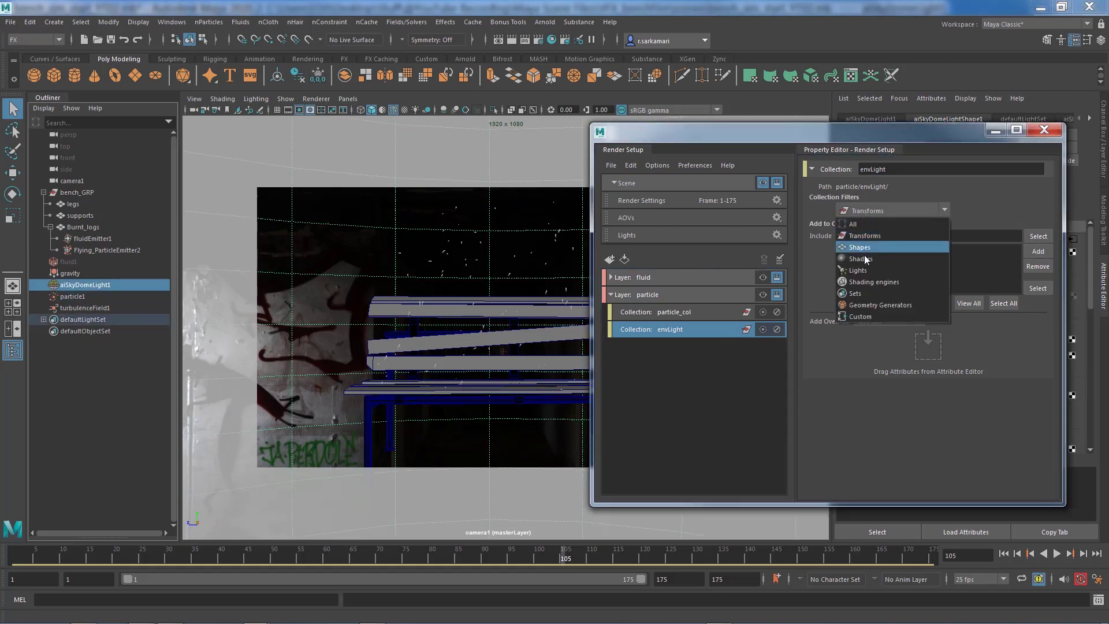
{"action": "left_click", "coordinate": [863, 270]}
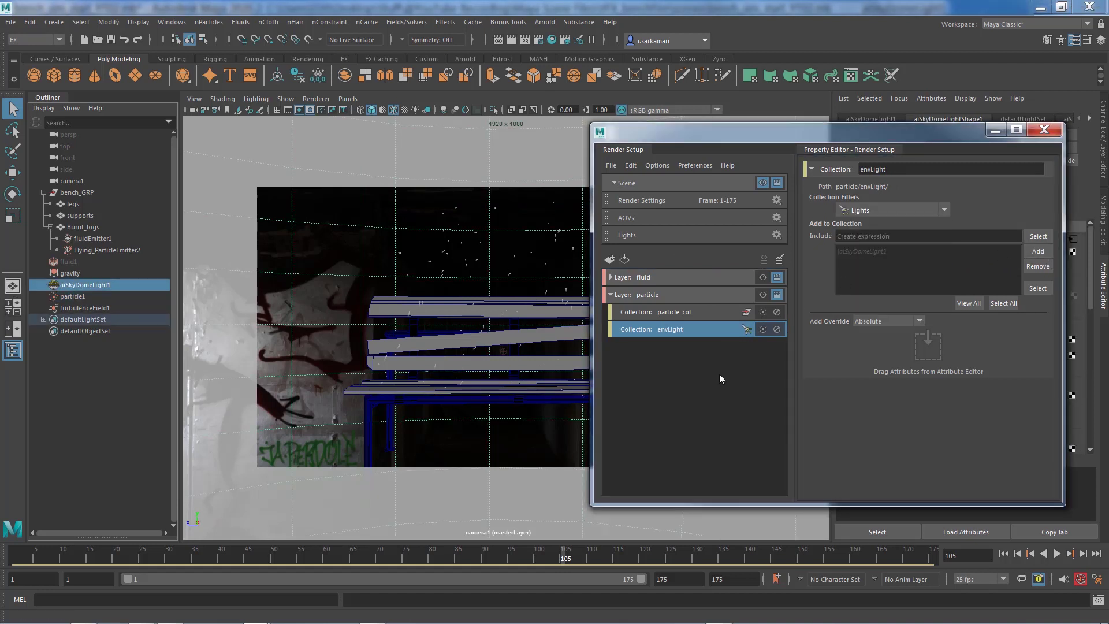
{"action": "left_click", "coordinate": [695, 391]}
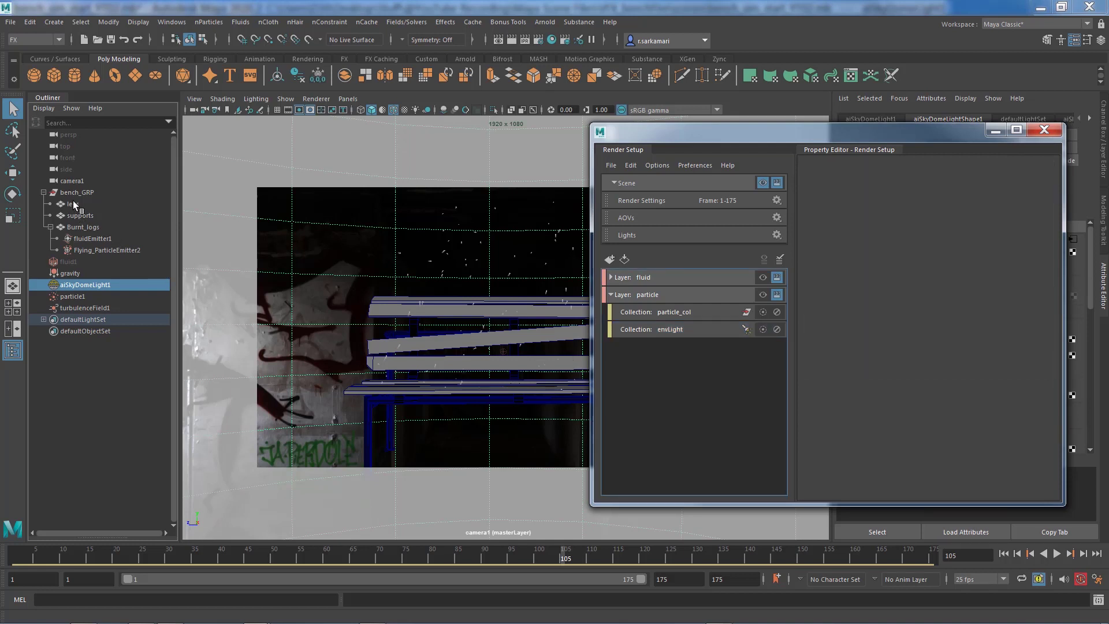
Step: Create a model render layer with a collection containing the legs, supports and Burnt_logs
{"action": "left_click_drag", "start_coordinate": [73, 201], "coordinate": [87, 228]}
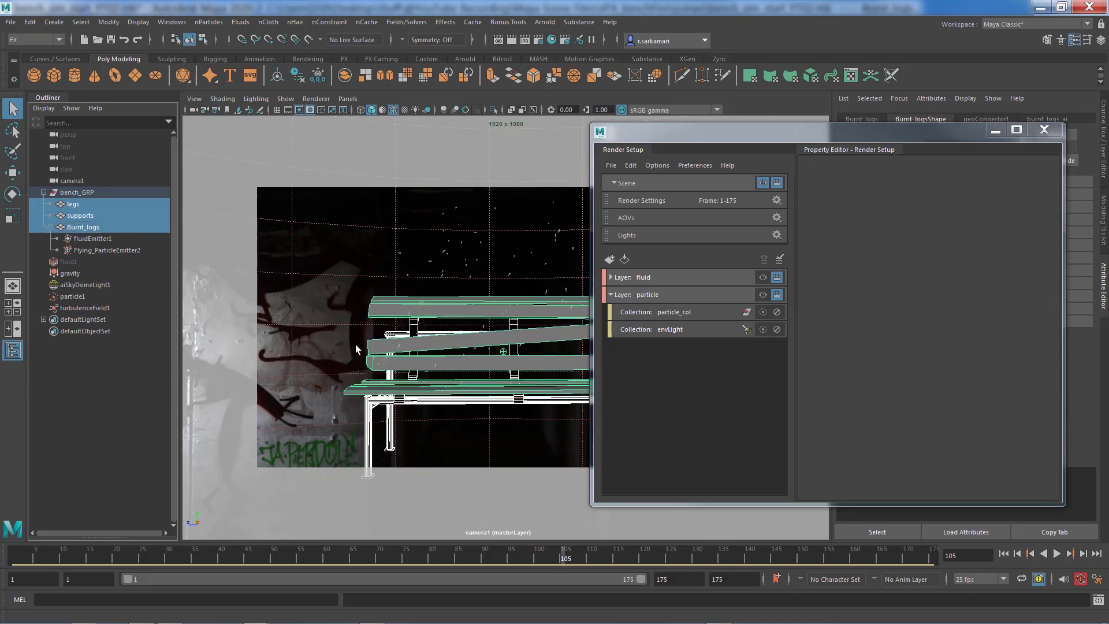
{"action": "left_click", "coordinate": [609, 258]}
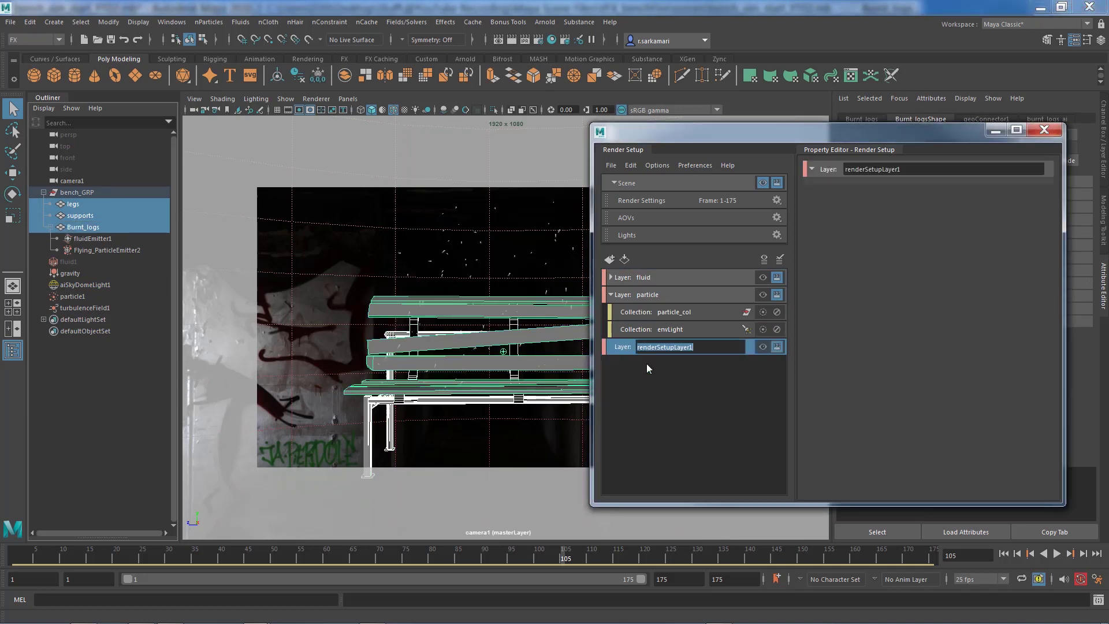
{"action": "type", "text": "model"}
{"action": "key", "text": "Return"}
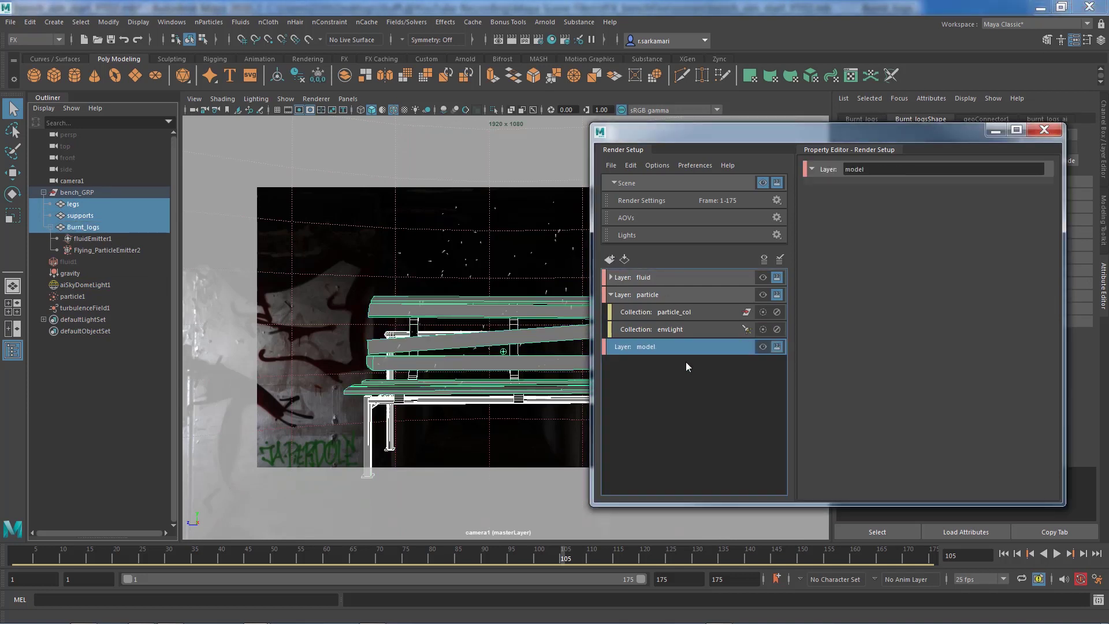
{"action": "right_click", "coordinate": [679, 344]}
{"action": "left_click", "coordinate": [685, 349]}
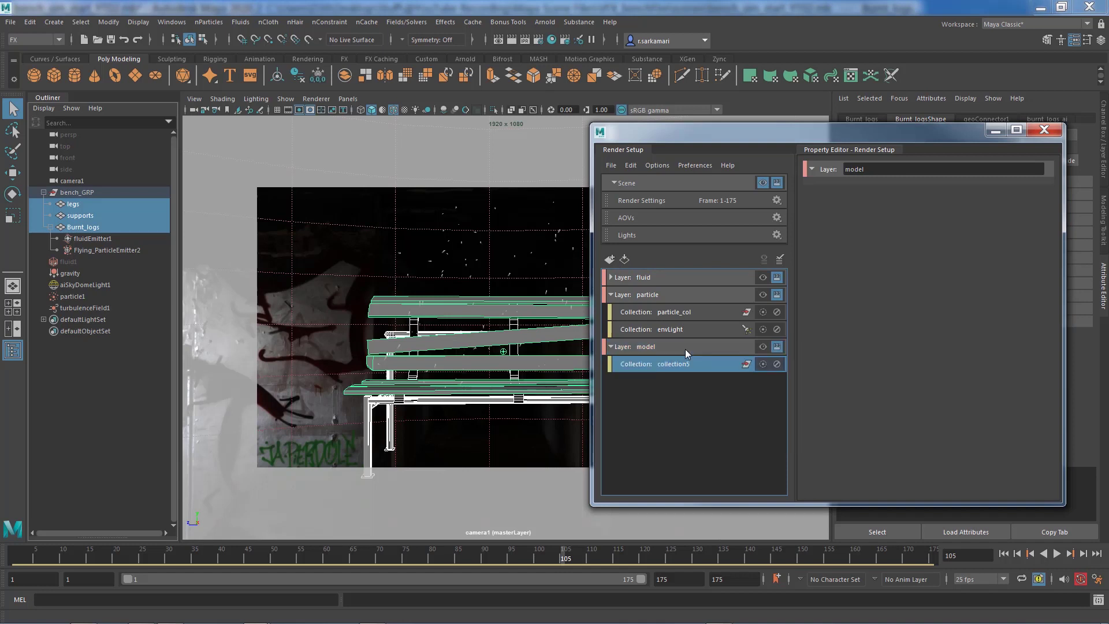
{"action": "left_click", "coordinate": [1041, 251]}
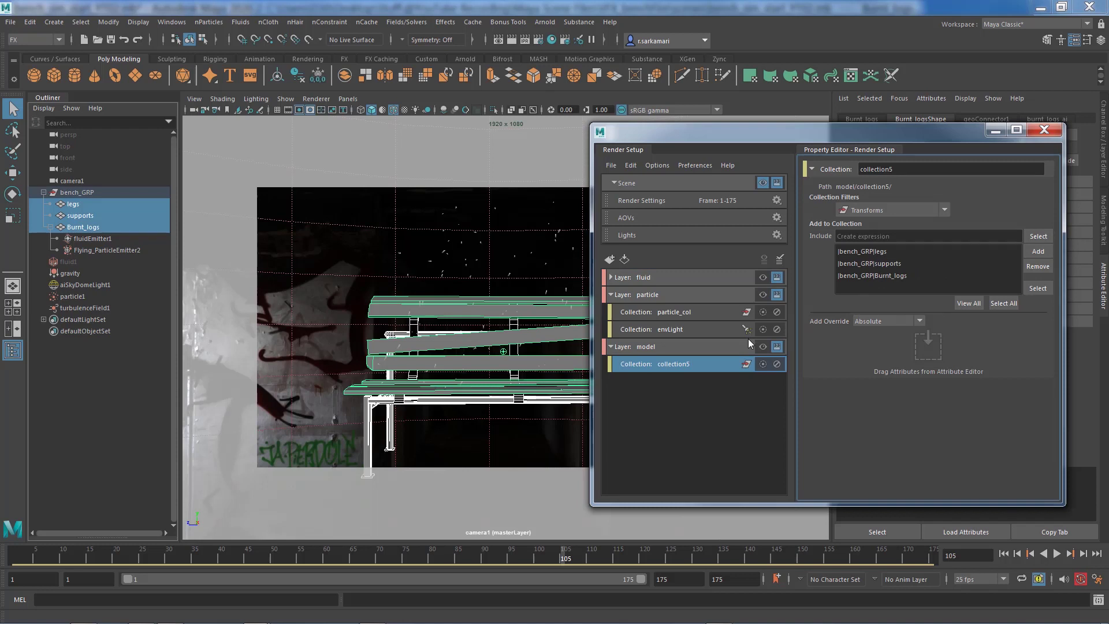
{"action": "left_click_drag", "start_coordinate": [744, 147], "coordinate": [802, 164]}
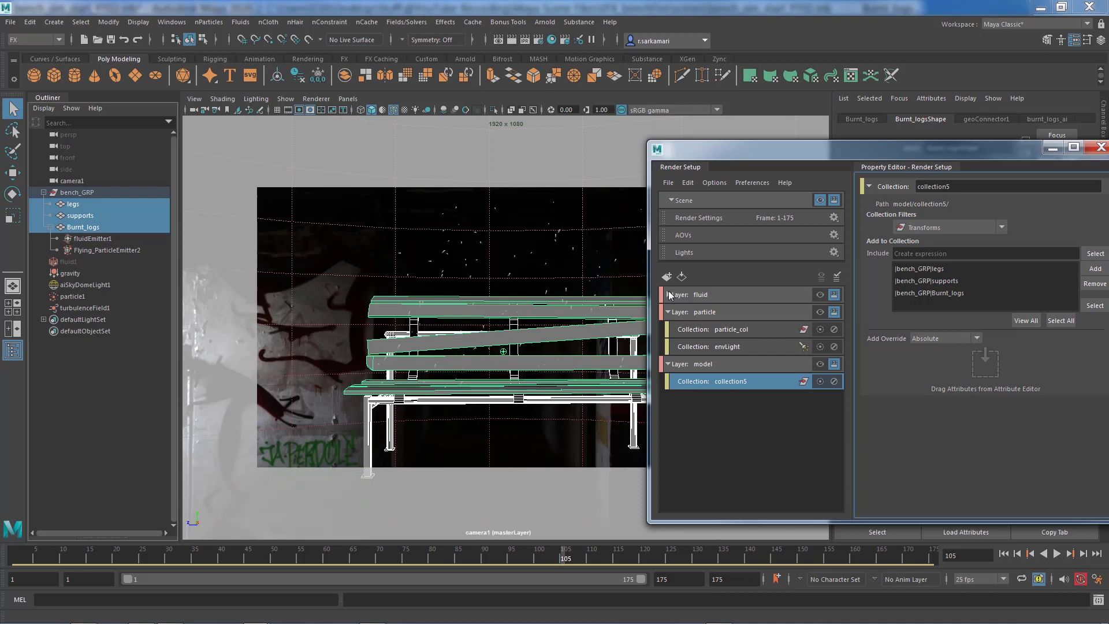
Step: Hide fluid1, then preview the fluid, particle and model layers, ending on model
{"action": "left_click", "coordinate": [69, 262]}
{"action": "key", "text": "h"}
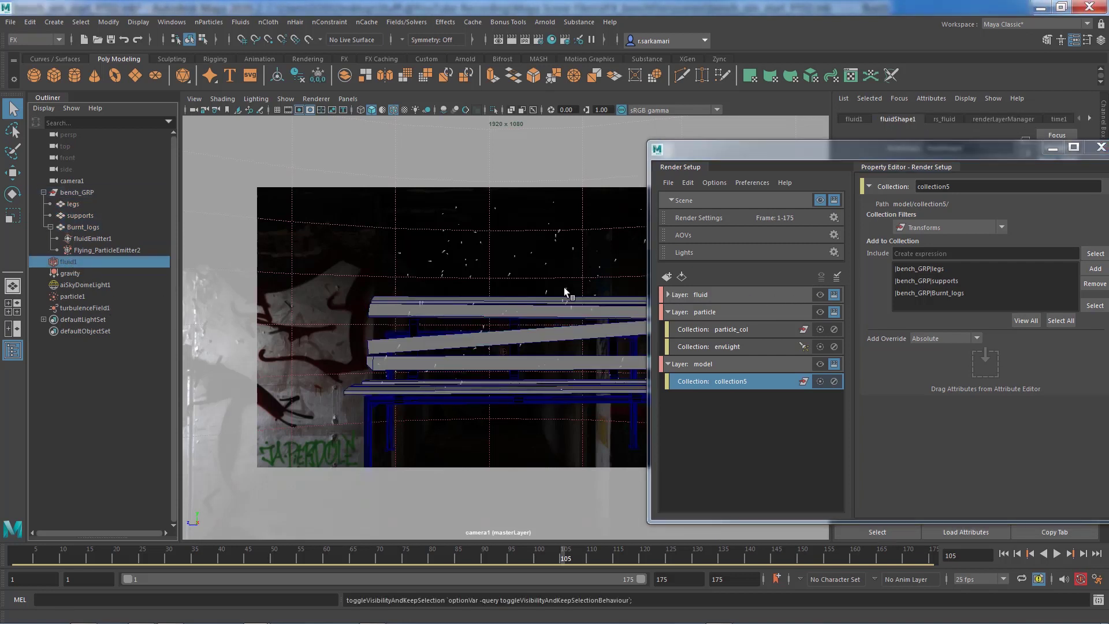
{"action": "left_click", "coordinate": [819, 295]}
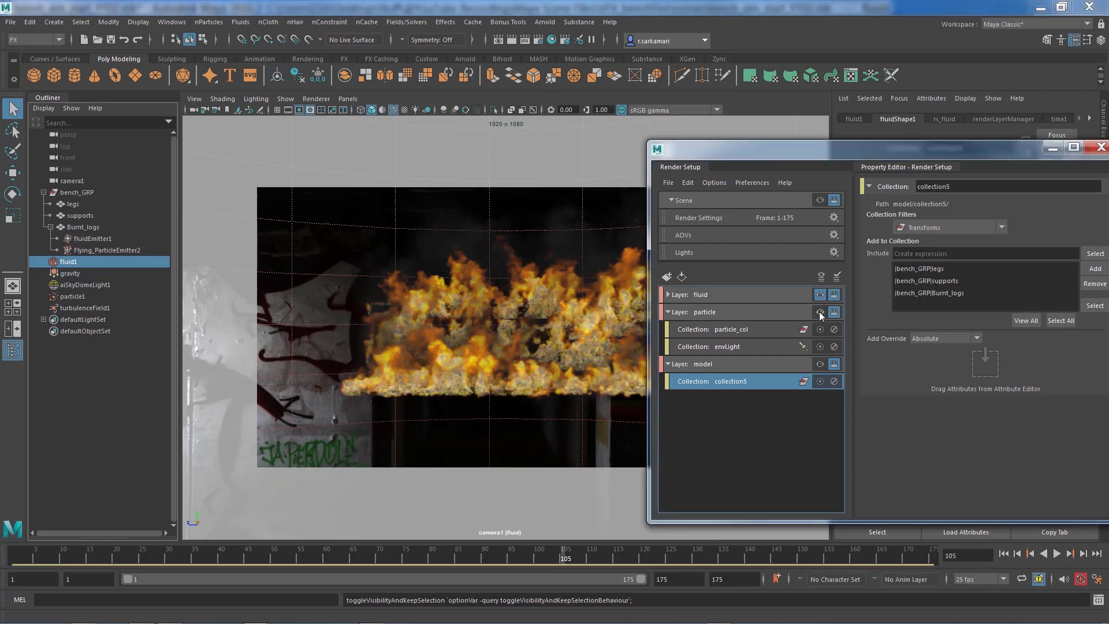
{"action": "left_click", "coordinate": [819, 312]}
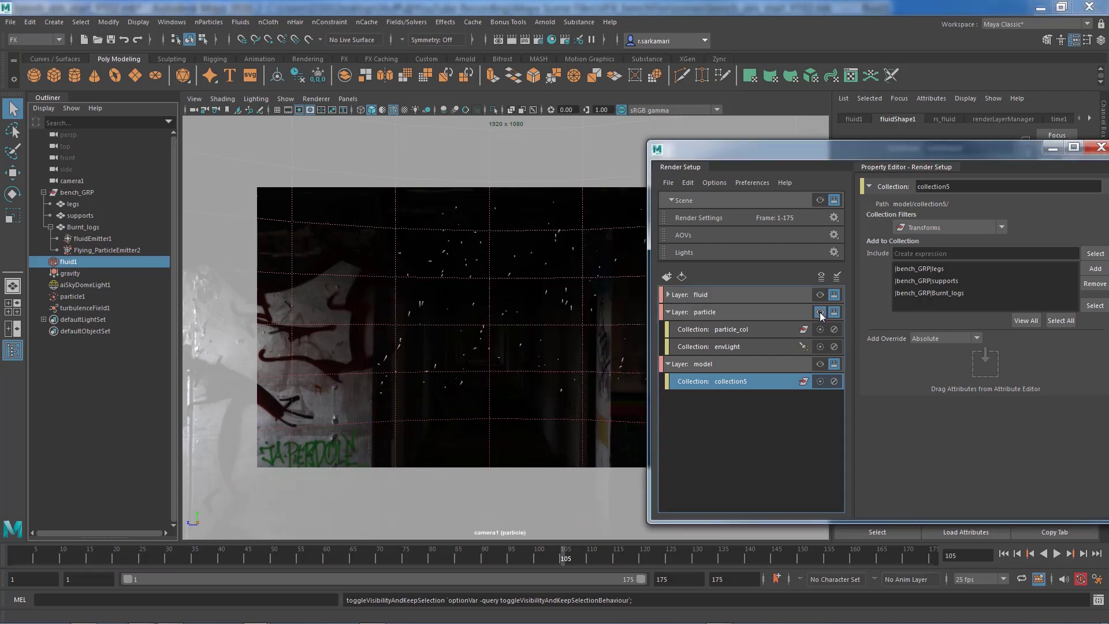
{"action": "left_click", "coordinate": [819, 363]}
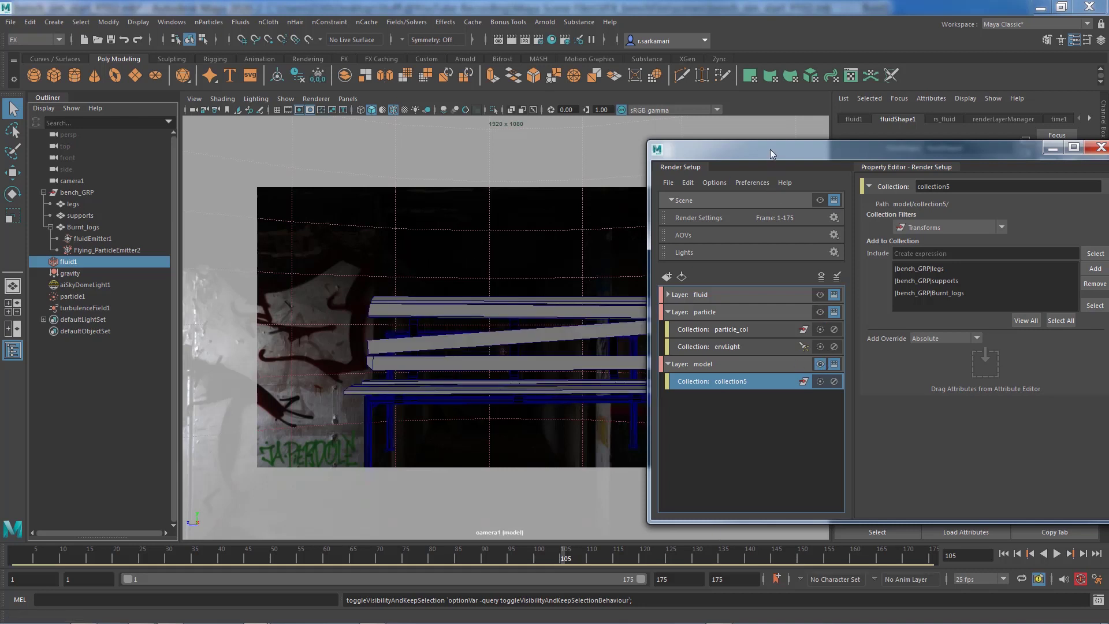
{"action": "left_click_drag", "start_coordinate": [771, 149], "coordinate": [736, 146]}
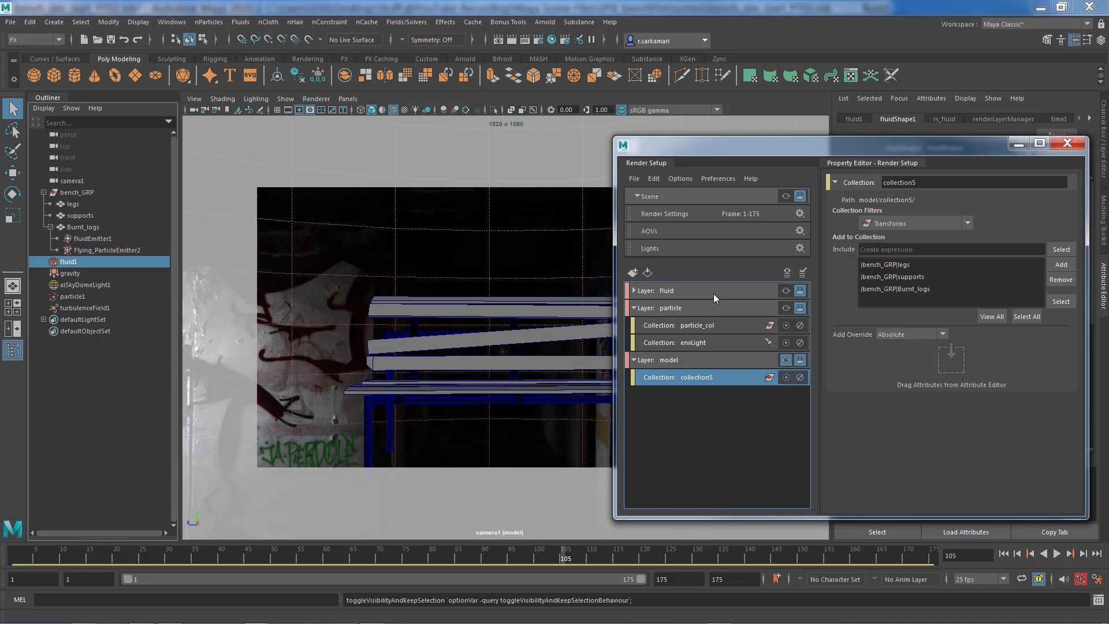
{"action": "left_click", "coordinate": [716, 360]}
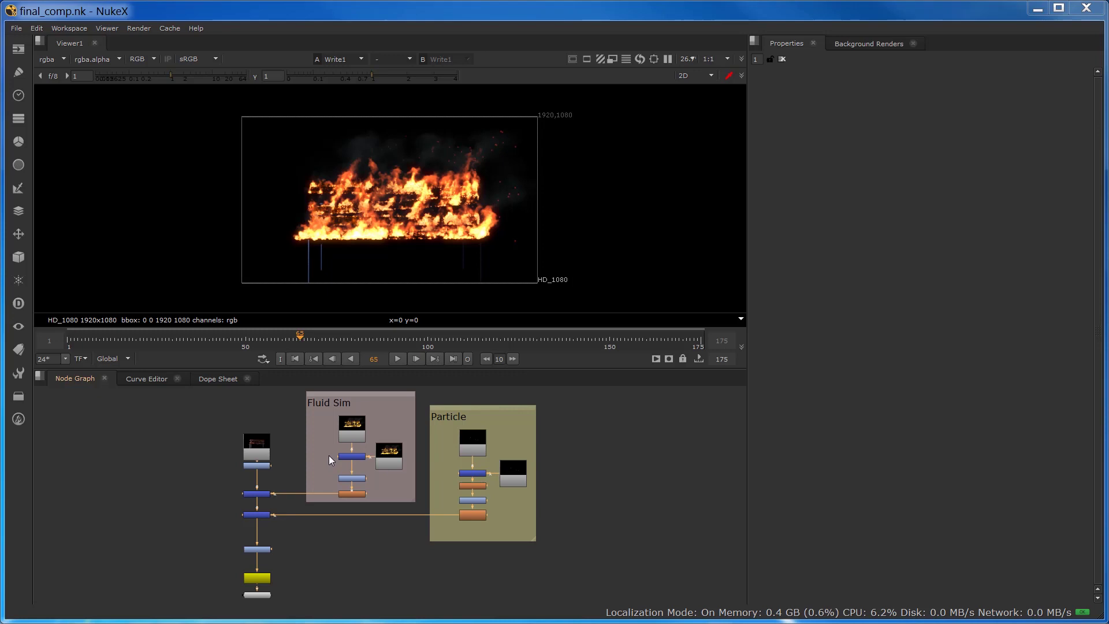
Step: Zoom and pan the Node Graph to the Fluid Sim group and make the graph taller
{"action": "scroll", "coordinate": [300, 429], "scroll_direction": "up", "scroll_amount": 2}
{"action": "scroll", "coordinate": [300, 429], "scroll_direction": "up", "scroll_amount": 4}
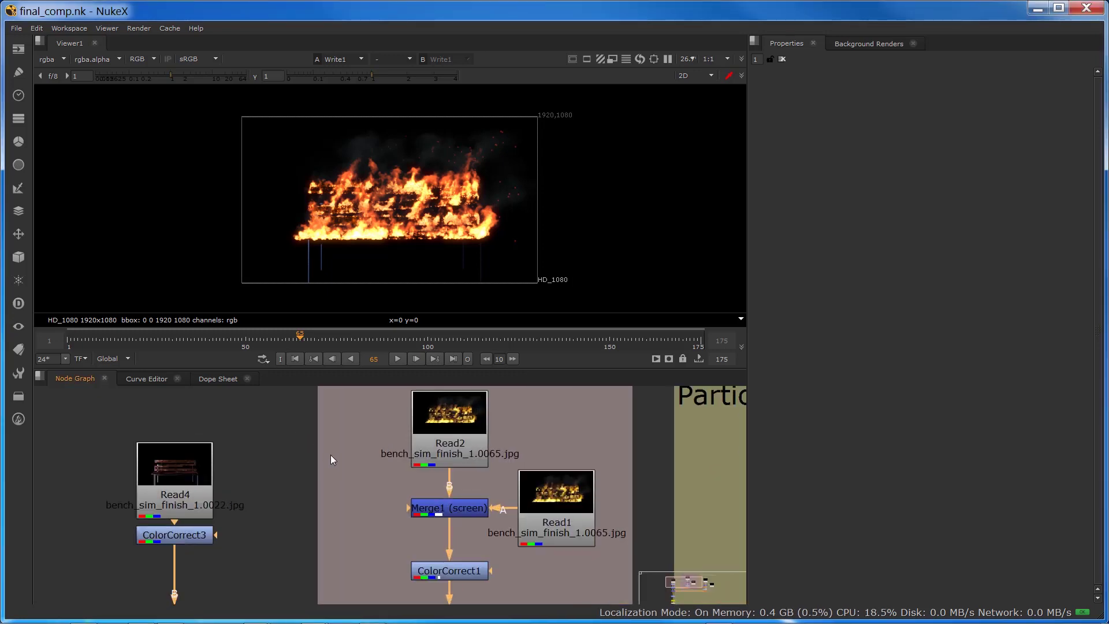
{"action": "middle_click_drag", "start_coordinate": [358, 476], "coordinate": [327, 511]}
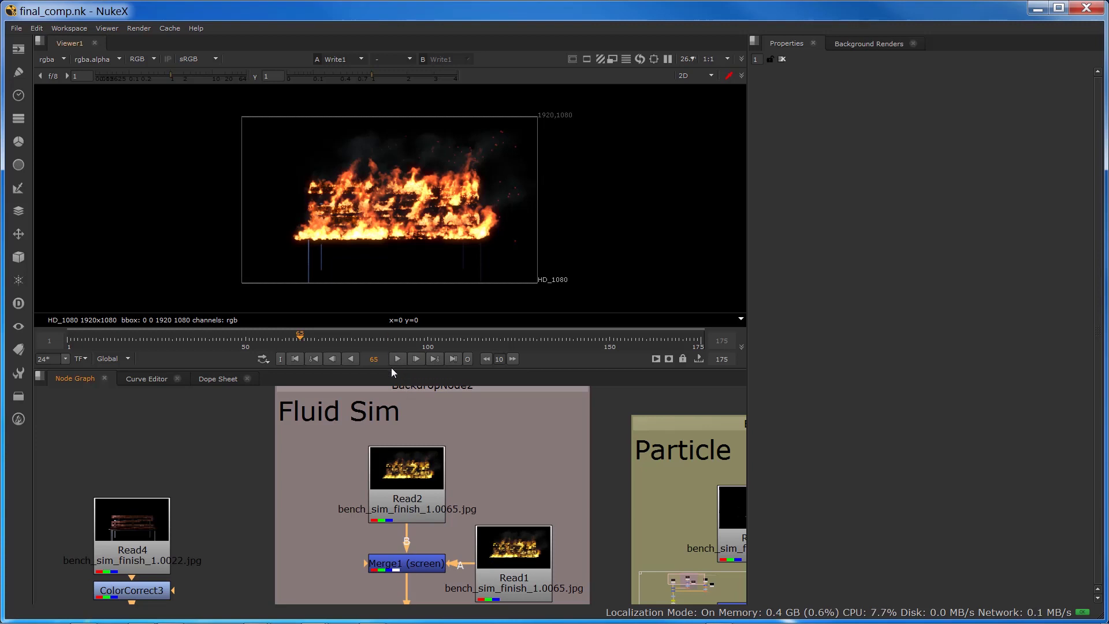
{"action": "left_click_drag", "start_coordinate": [388, 365], "coordinate": [387, 327]}
{"action": "scroll", "coordinate": [258, 467], "scroll_direction": "down", "scroll_amount": 5}
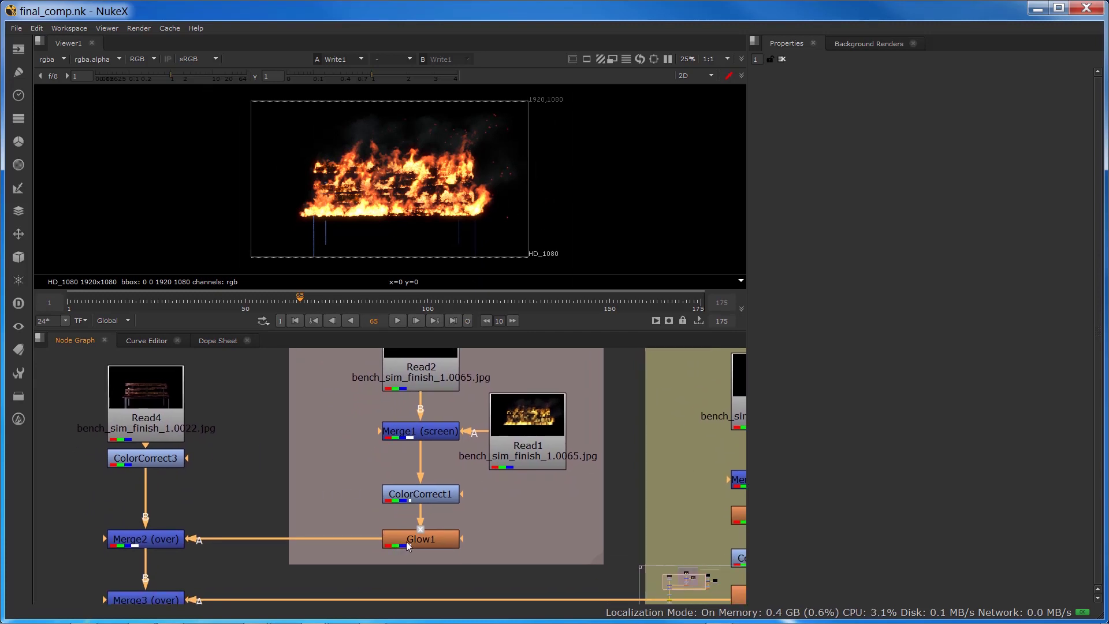
Step: View ColorCorrect1's output with its settings open, toggling the node off to compare
{"action": "left_click", "coordinate": [411, 496]}
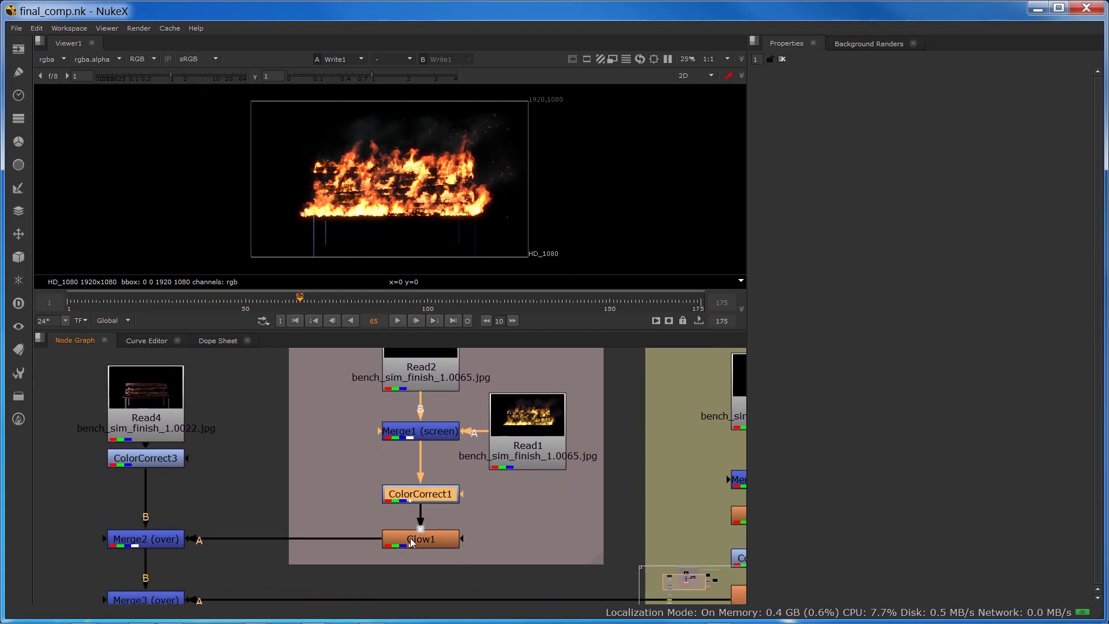
{"action": "left_click", "coordinate": [407, 534]}
{"action": "double_click", "coordinate": [411, 492]}
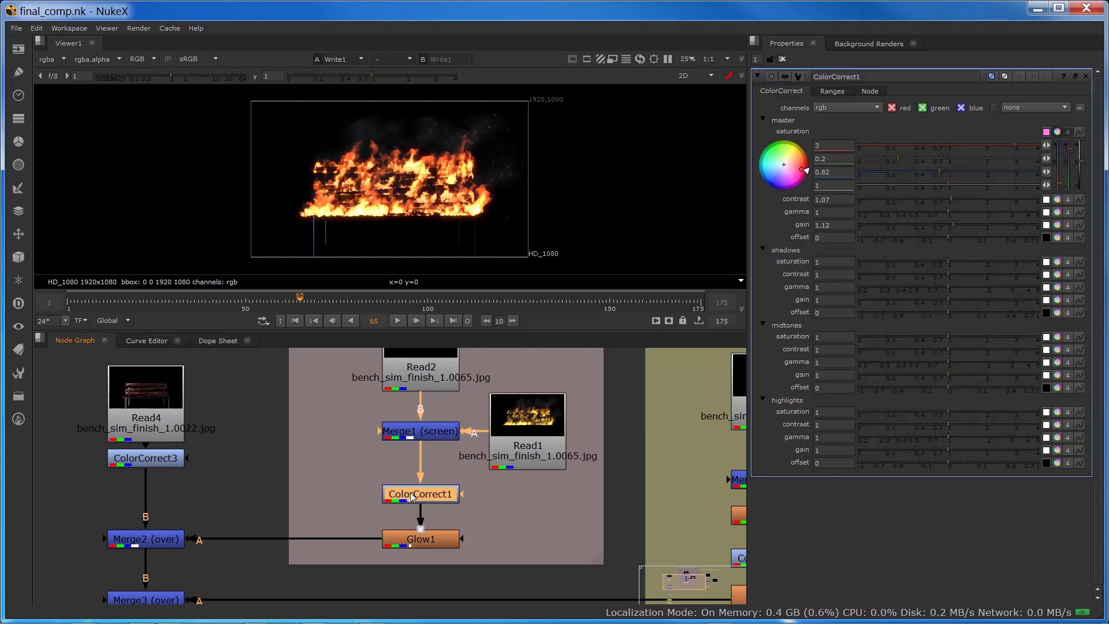
{"action": "key", "text": "1"}
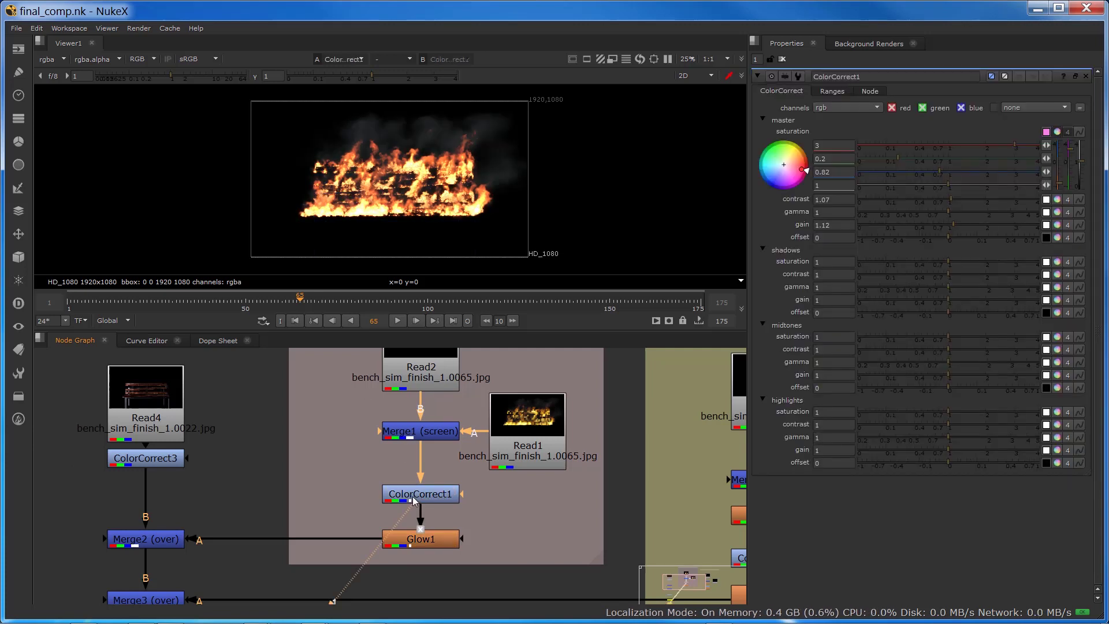
{"action": "left_click", "coordinate": [412, 497]}
{"action": "key", "text": "d"}
{"action": "key", "text": "d"}
{"action": "key", "text": "d"}
{"action": "key", "text": "d"}
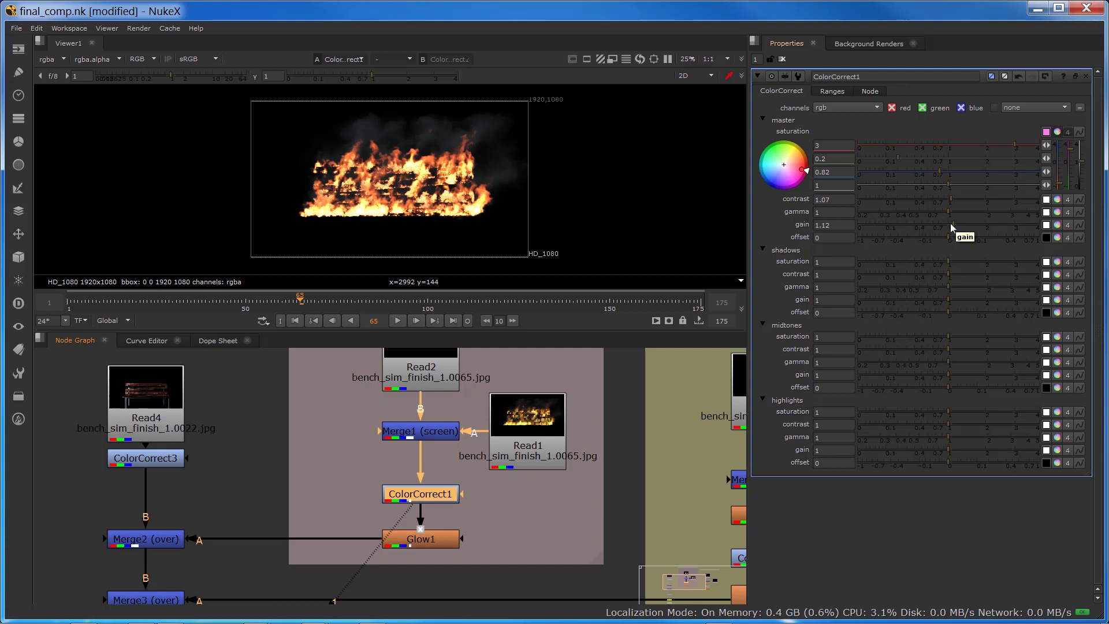
Step: Collapse ColorCorrect1's shadows, midtones and highlights sections
{"action": "left_click", "coordinate": [763, 249]}
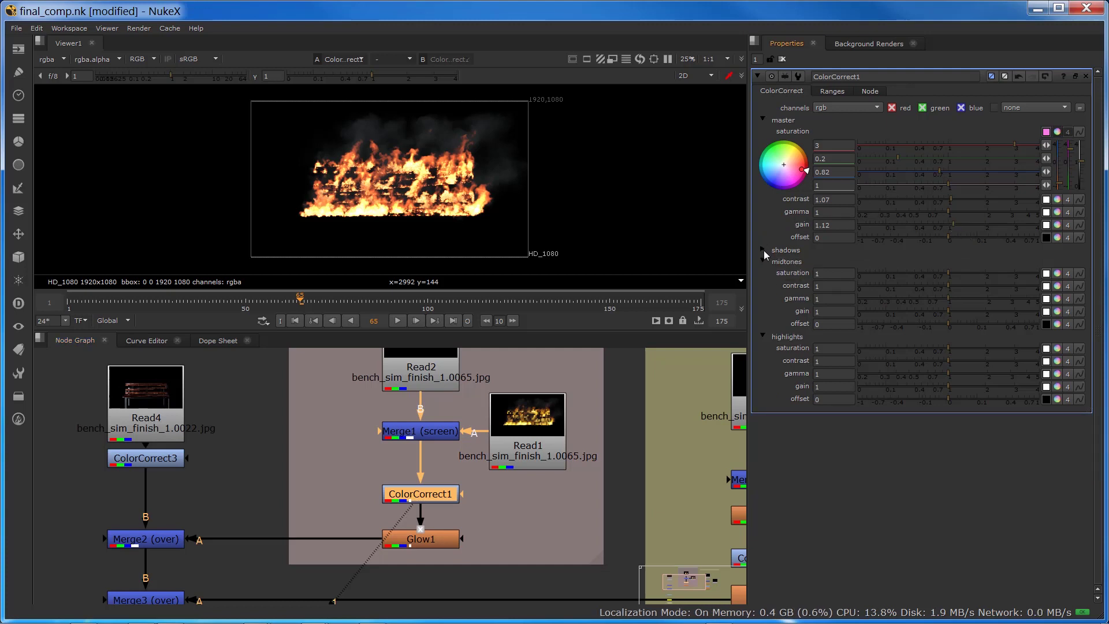
{"action": "left_click", "coordinate": [761, 261]}
{"action": "left_click", "coordinate": [763, 272]}
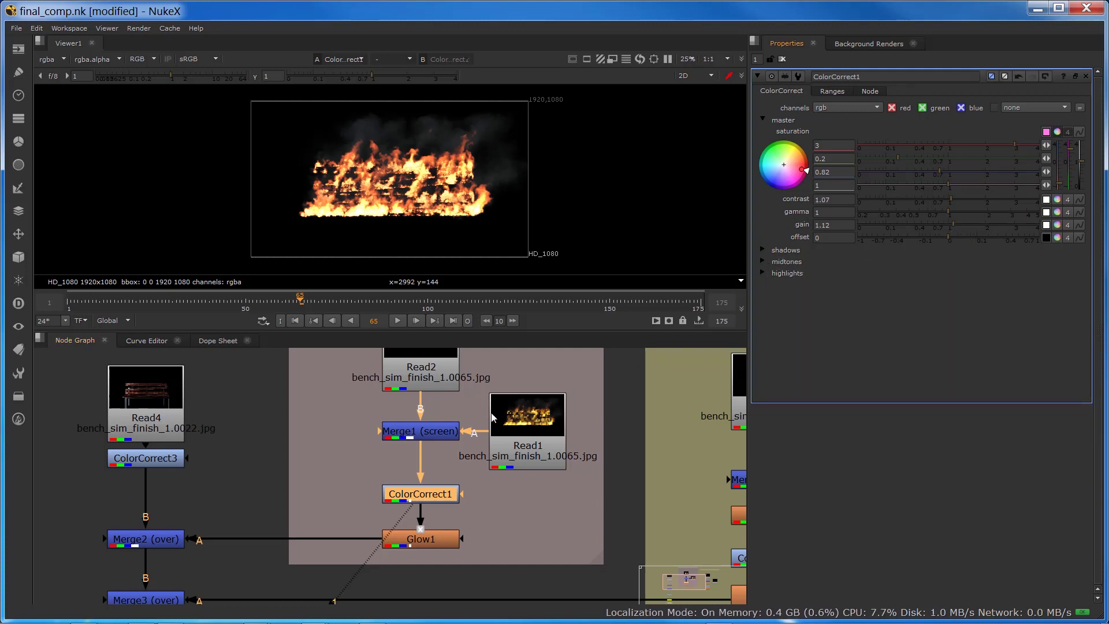
Step: Show Glow1's settings (tolerance 0.98, brightness 0.42, size 50, mix 0.37) and toggle the glow to compare
{"action": "double_click", "coordinate": [432, 542]}
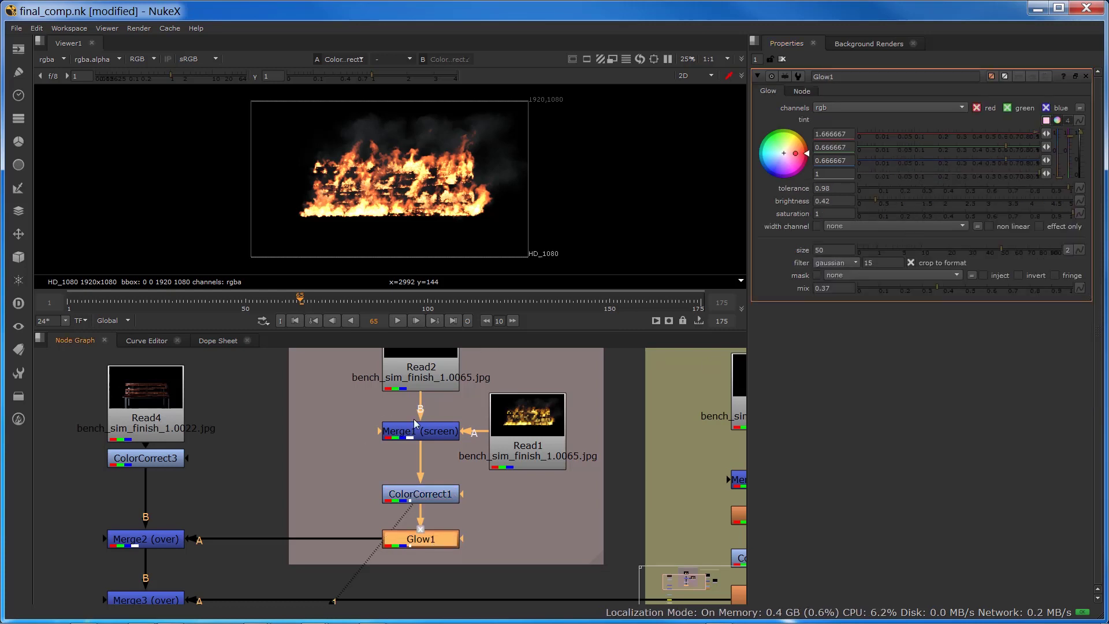
{"action": "key", "text": "d"}
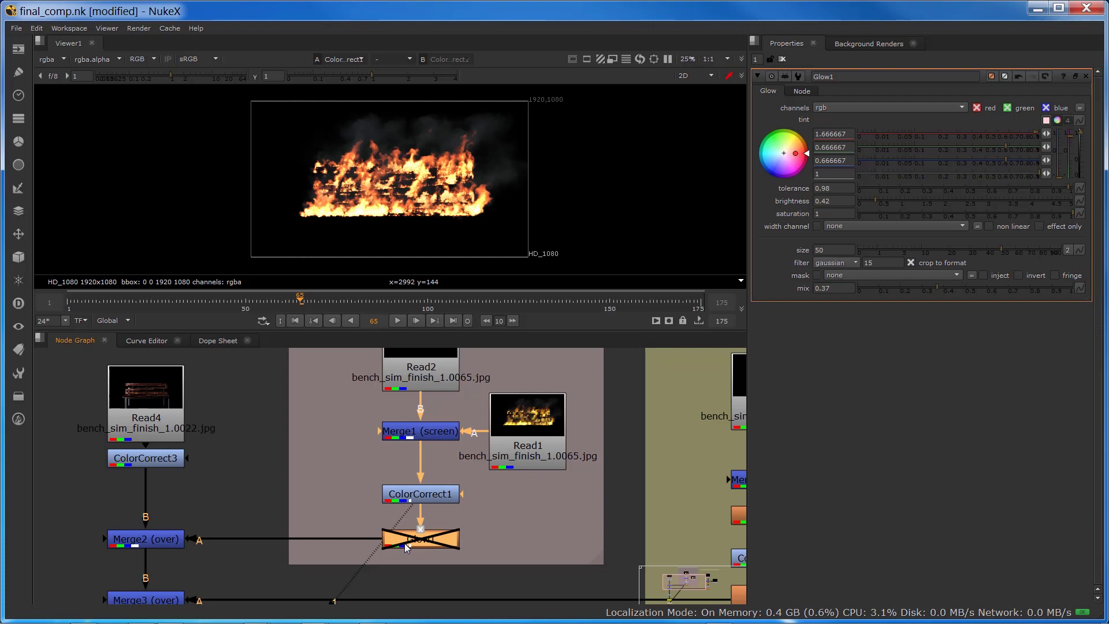
{"action": "key", "text": "d"}
{"action": "key", "text": "d"}
{"action": "key", "text": "d"}
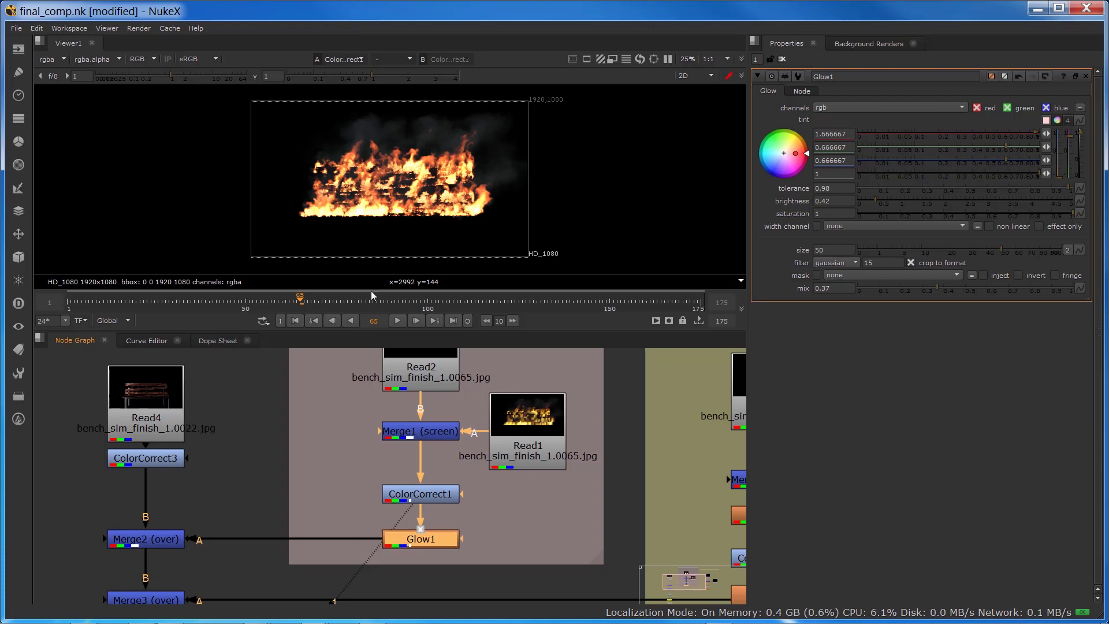
{"action": "scroll", "coordinate": [358, 205], "scroll_direction": "up", "scroll_amount": 5}
{"action": "key", "text": "d"}
{"action": "key", "text": "d"}
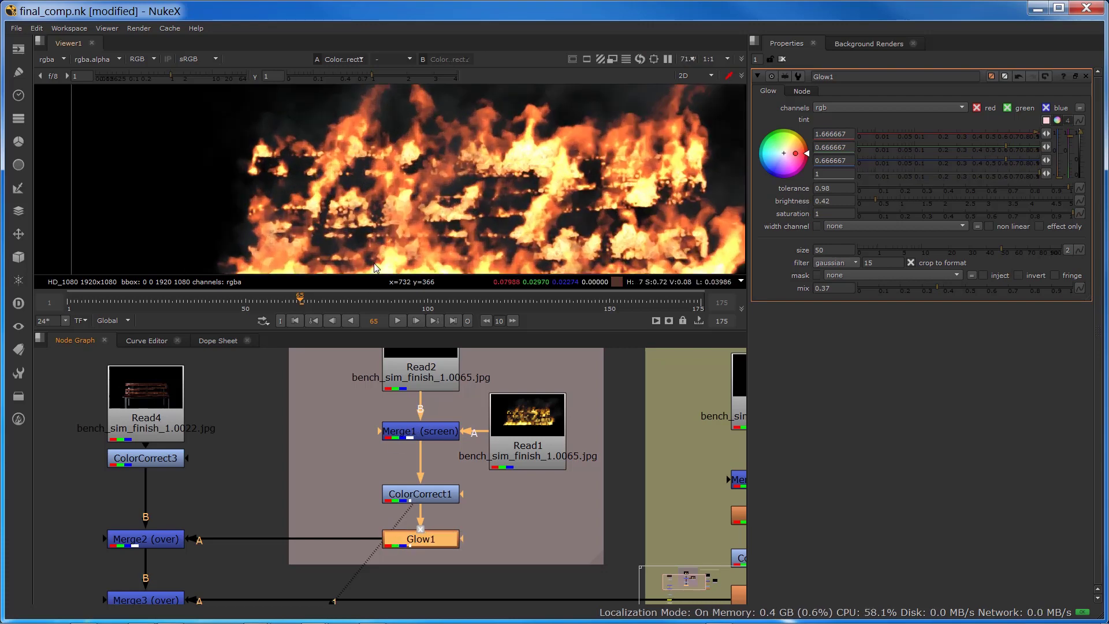
{"action": "scroll", "coordinate": [359, 205], "scroll_direction": "down", "scroll_amount": 5}
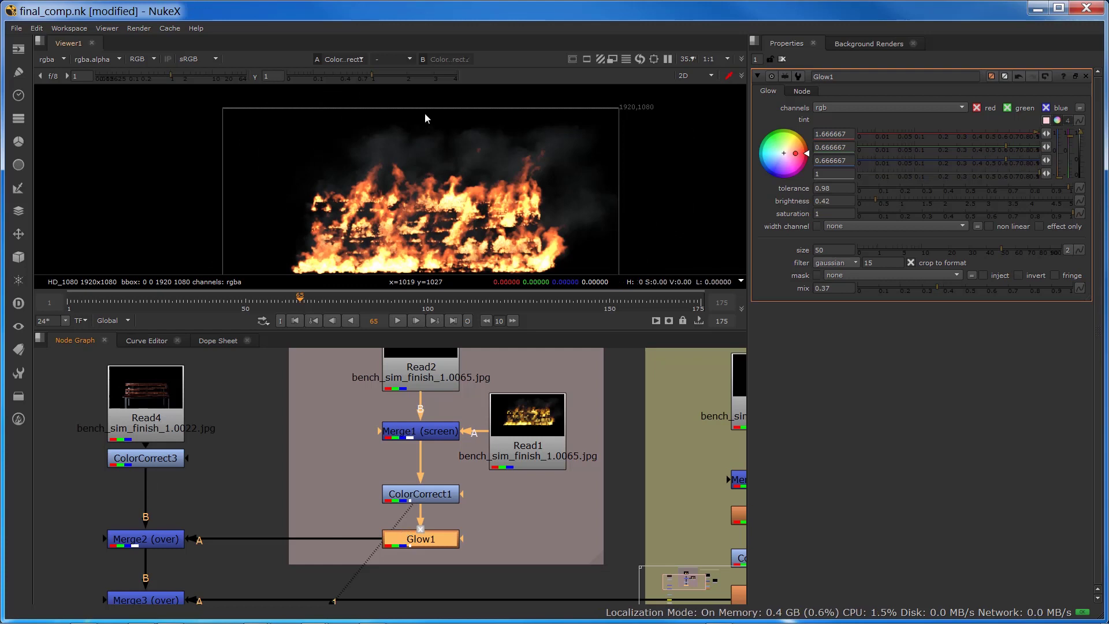
{"action": "left_click", "coordinate": [154, 402]}
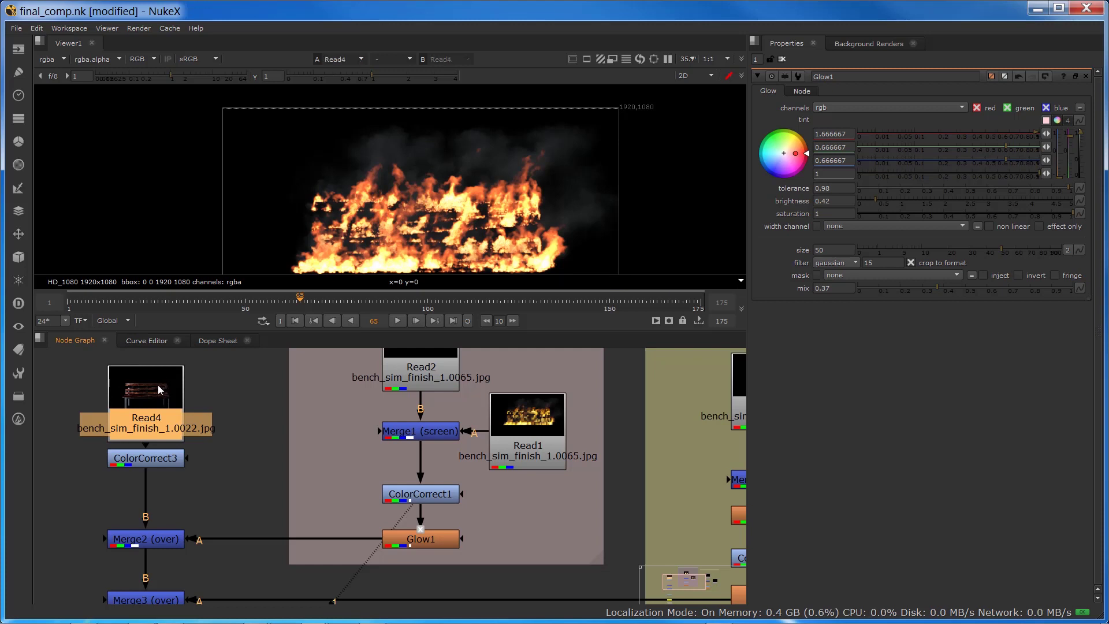
Step: View the Read4 bench through ColorCorrect3 and toggle ColorCorrect3 off and on
{"action": "key", "text": "1"}
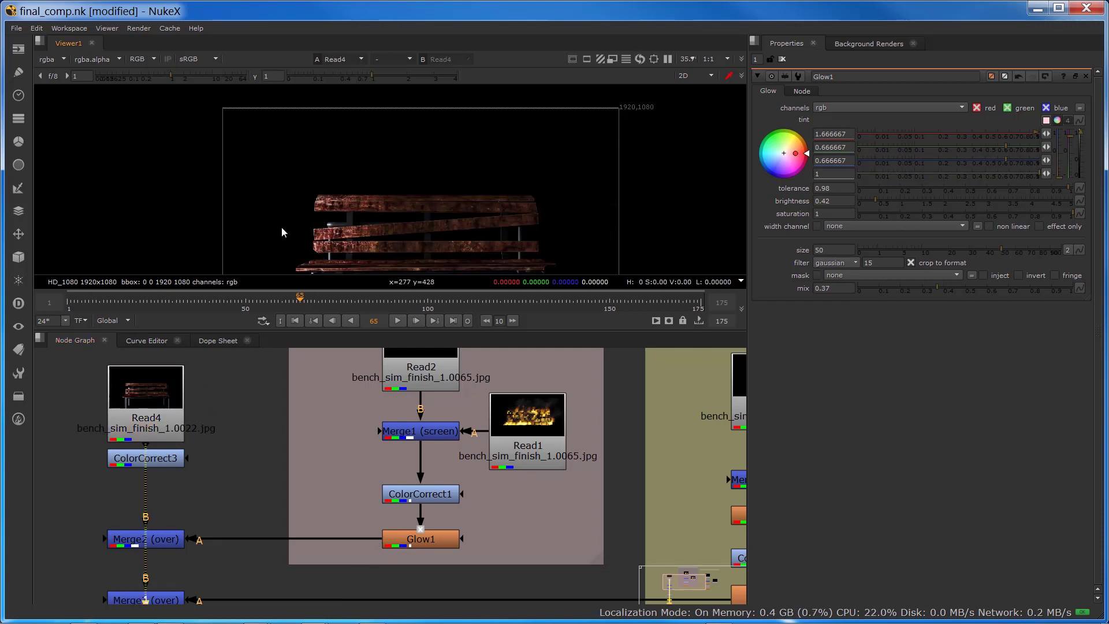
{"action": "scroll", "coordinate": [303, 211], "scroll_direction": "up", "scroll_amount": 3}
{"action": "left_click", "coordinate": [157, 460]}
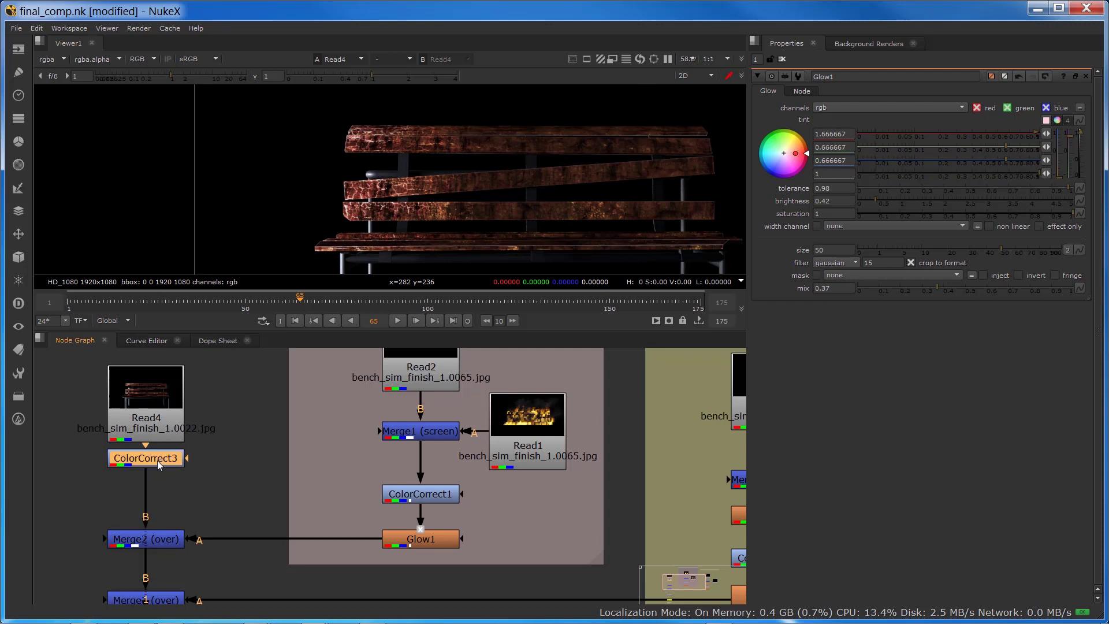
{"action": "key", "text": "1"}
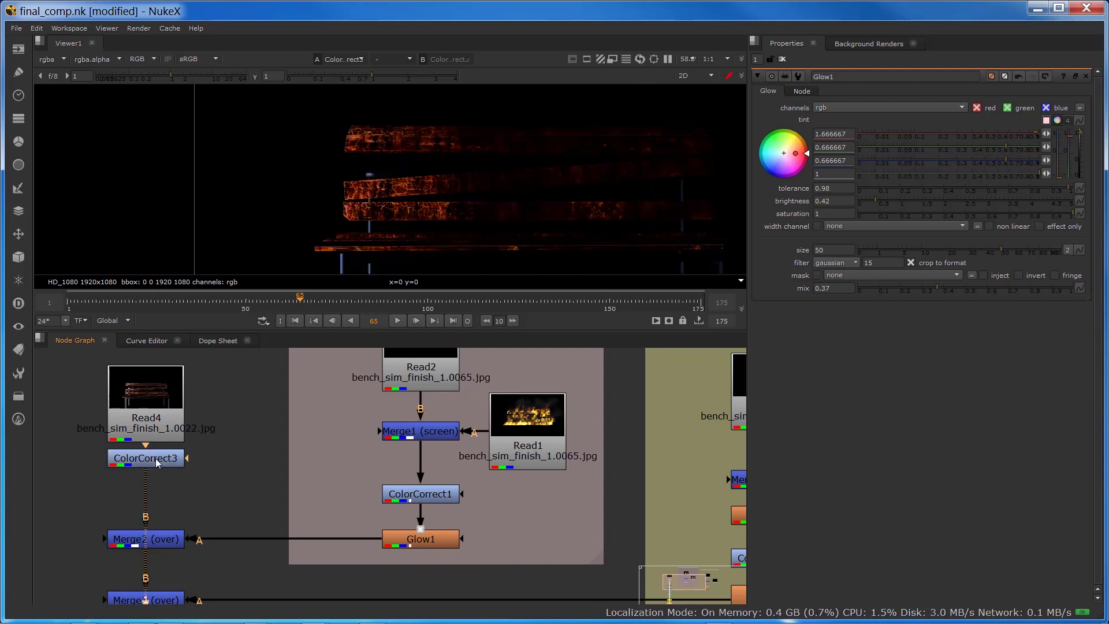
{"action": "left_click", "coordinate": [162, 460]}
{"action": "key", "text": "d"}
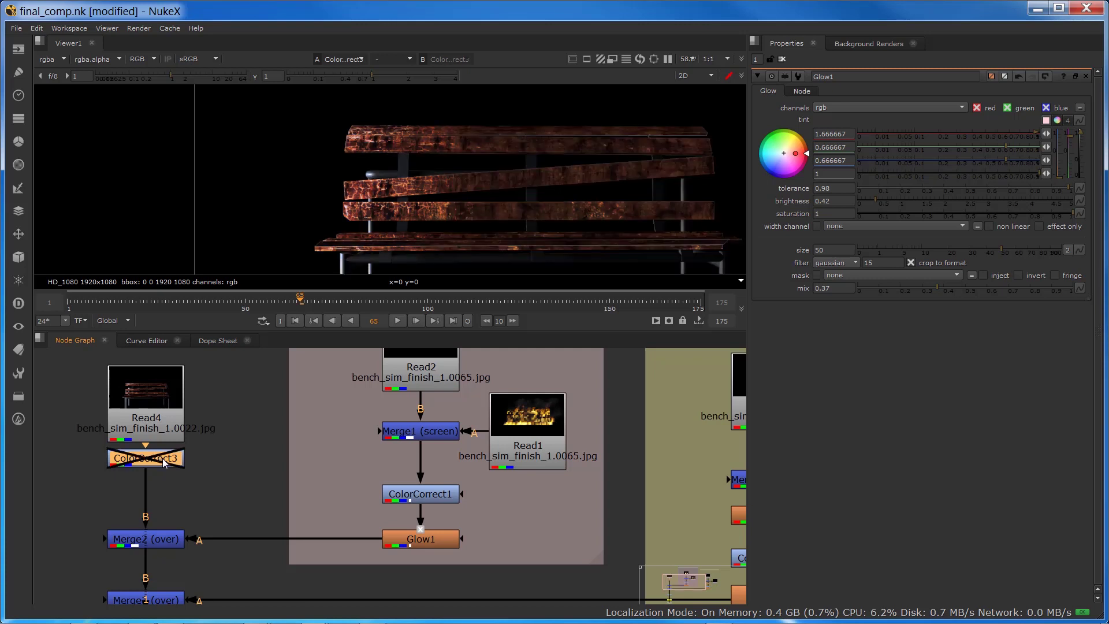
{"action": "key", "text": "d"}
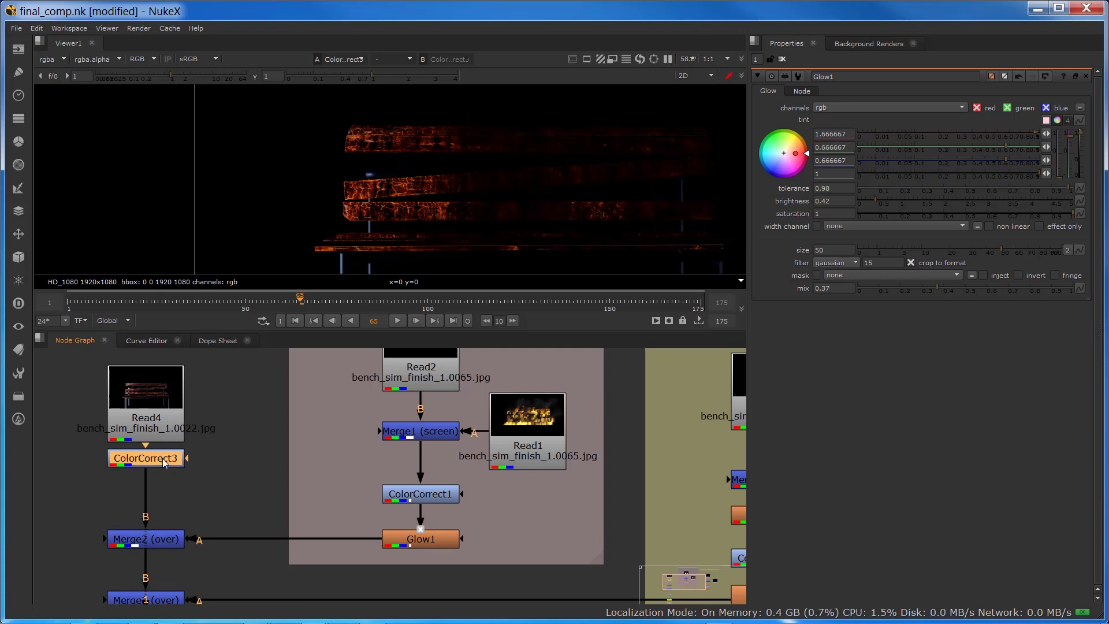
Step: View the Merge2 fire composite and toggle ColorCorrect3 off and on again
{"action": "left_click", "coordinate": [160, 543]}
{"action": "key", "text": "1"}
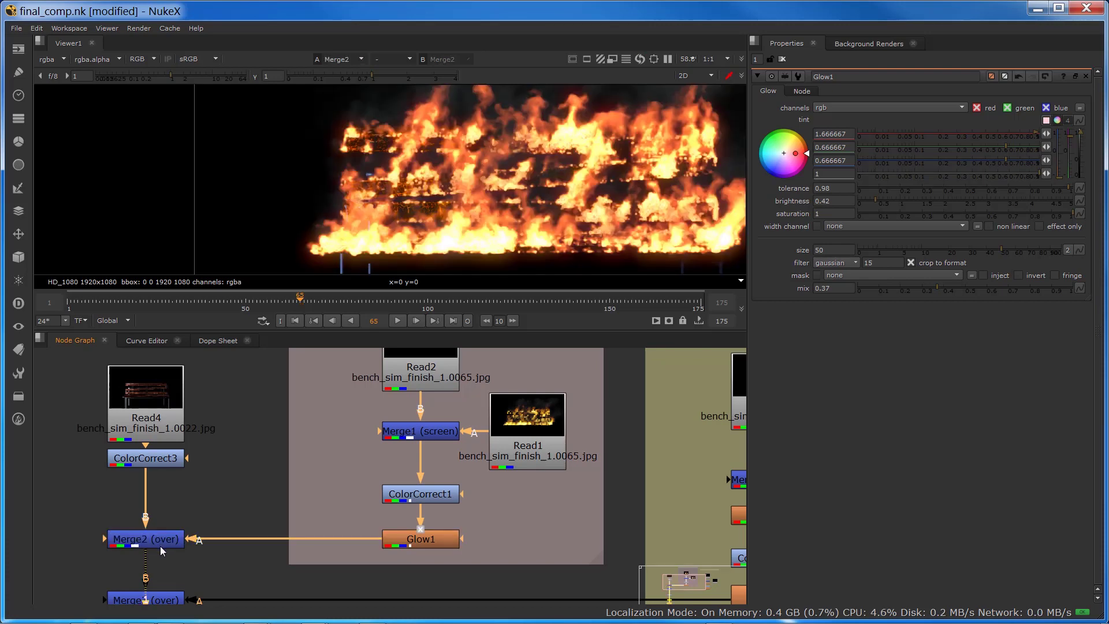
{"action": "left_click", "coordinate": [147, 462]}
{"action": "scroll", "coordinate": [374, 223], "scroll_direction": "up", "scroll_amount": 3}
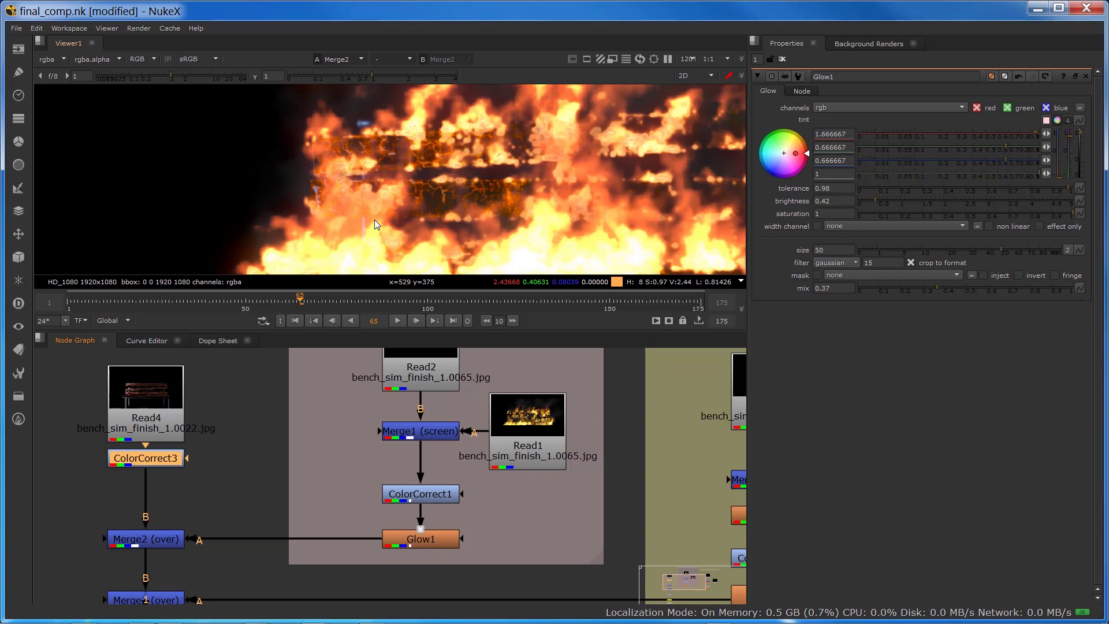
{"action": "key", "text": "d"}
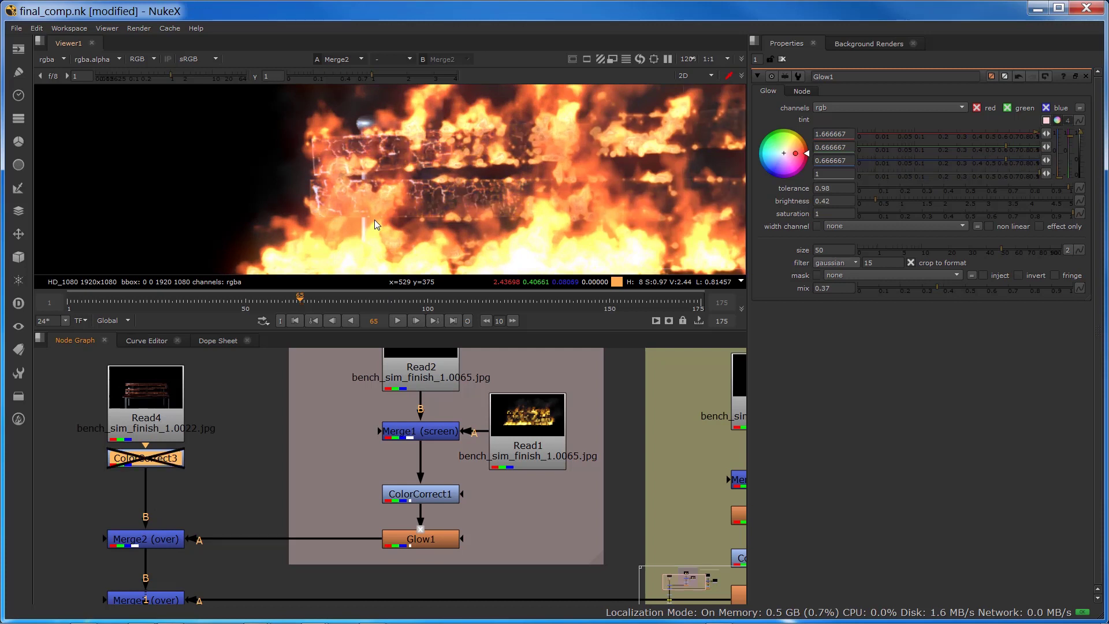
{"action": "key", "text": "d"}
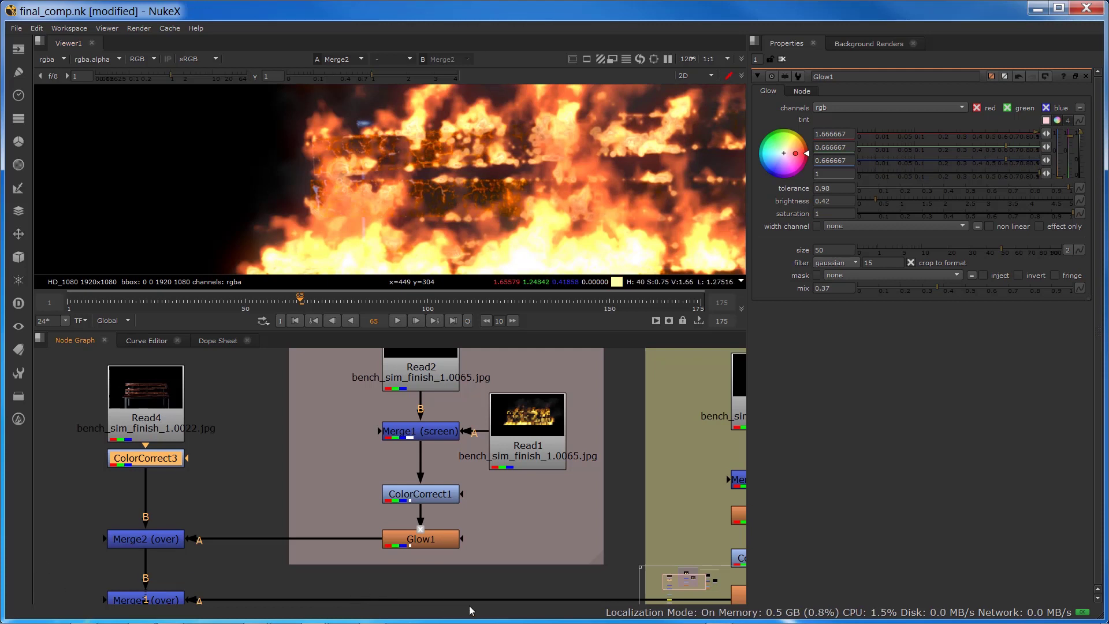
Step: View the ember sparks from Glow2 and disable Glow2 to compare
{"action": "middle_click_drag", "start_coordinate": [582, 584], "coordinate": [284, 594]}
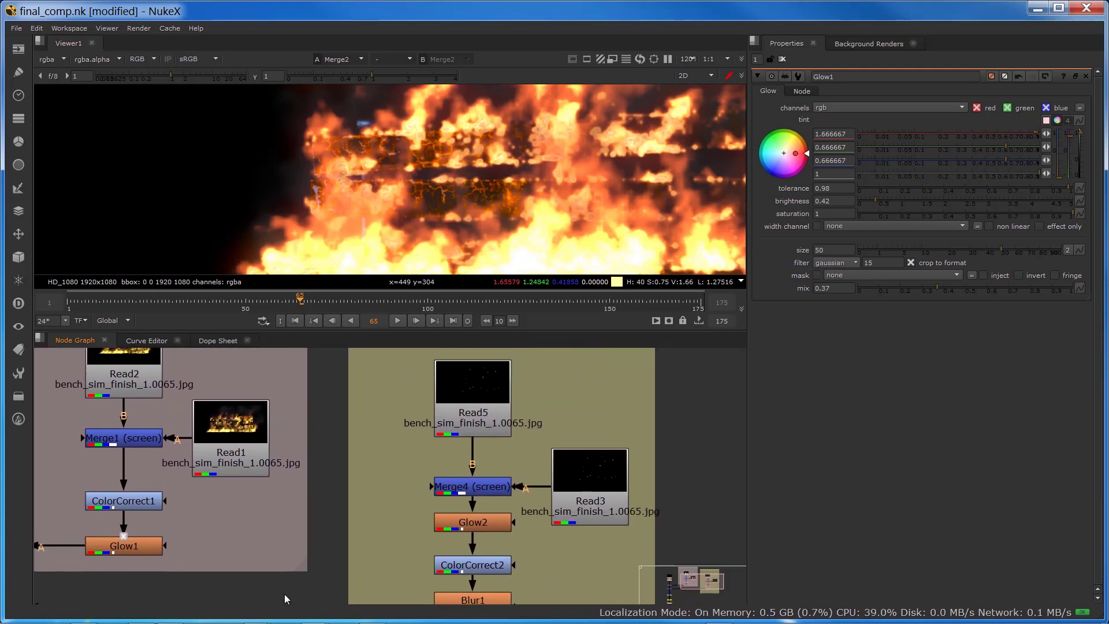
{"action": "left_click", "coordinate": [442, 415]}
{"action": "left_click", "coordinate": [596, 487]}
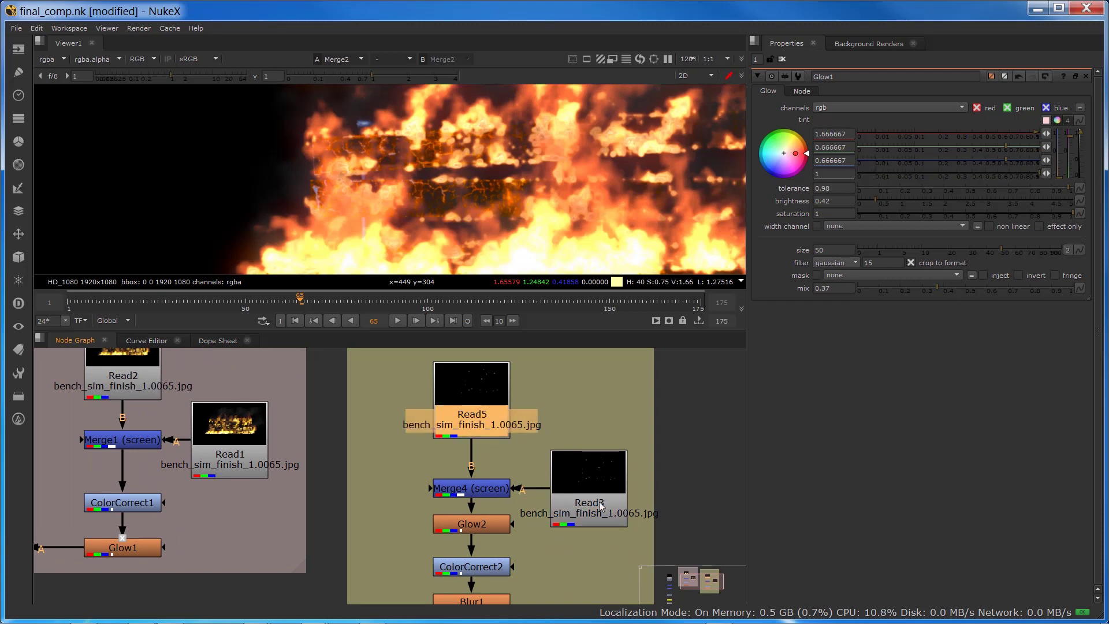
{"action": "left_click", "coordinate": [470, 528]}
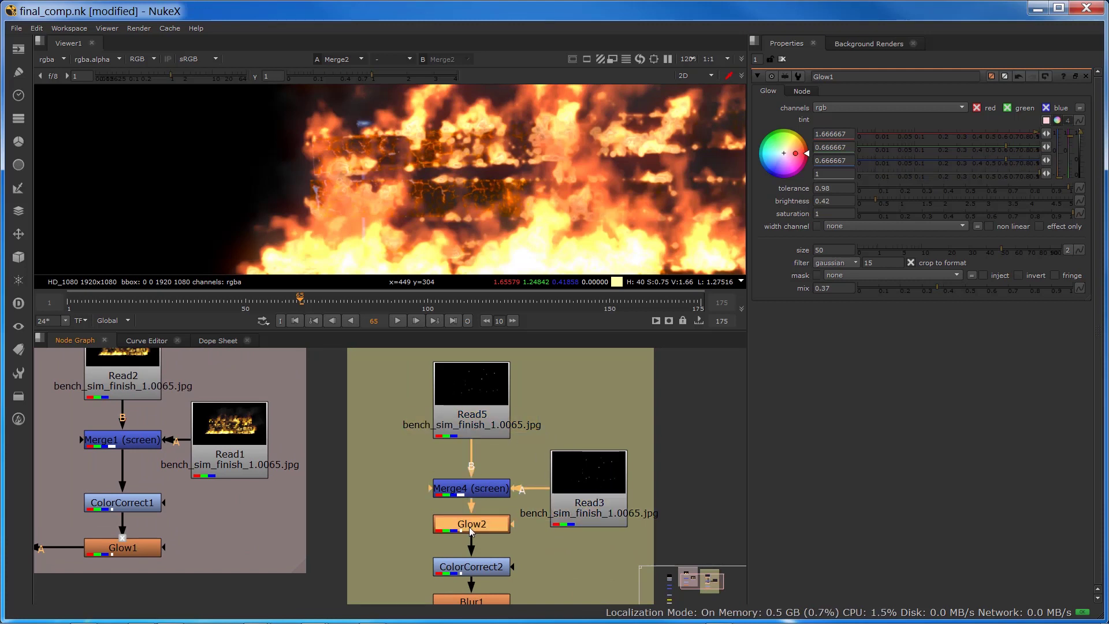
{"action": "key", "text": "1"}
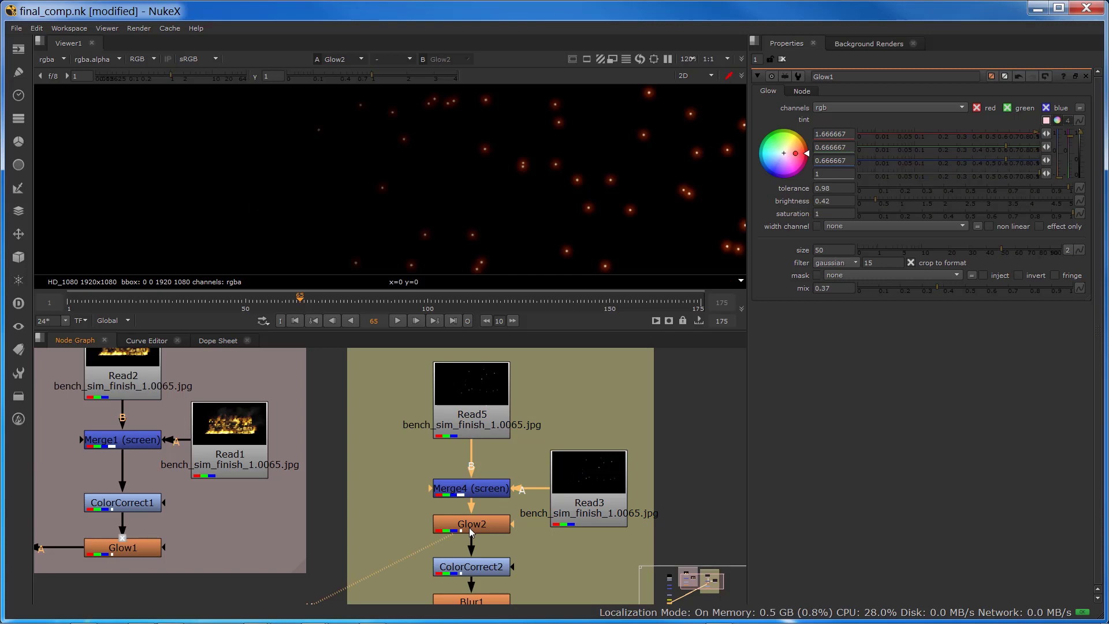
{"action": "key", "text": "d"}
{"action": "key", "text": "d"}
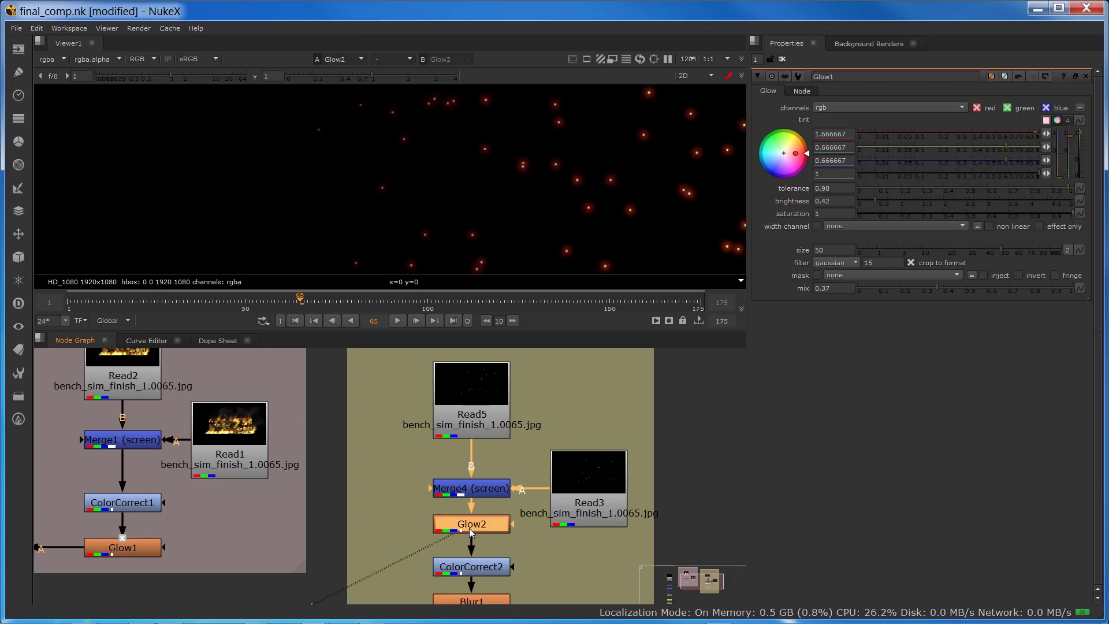
Step: View ColorCorrect2's output on the ember branch and show its settings
{"action": "left_click", "coordinate": [461, 566]}
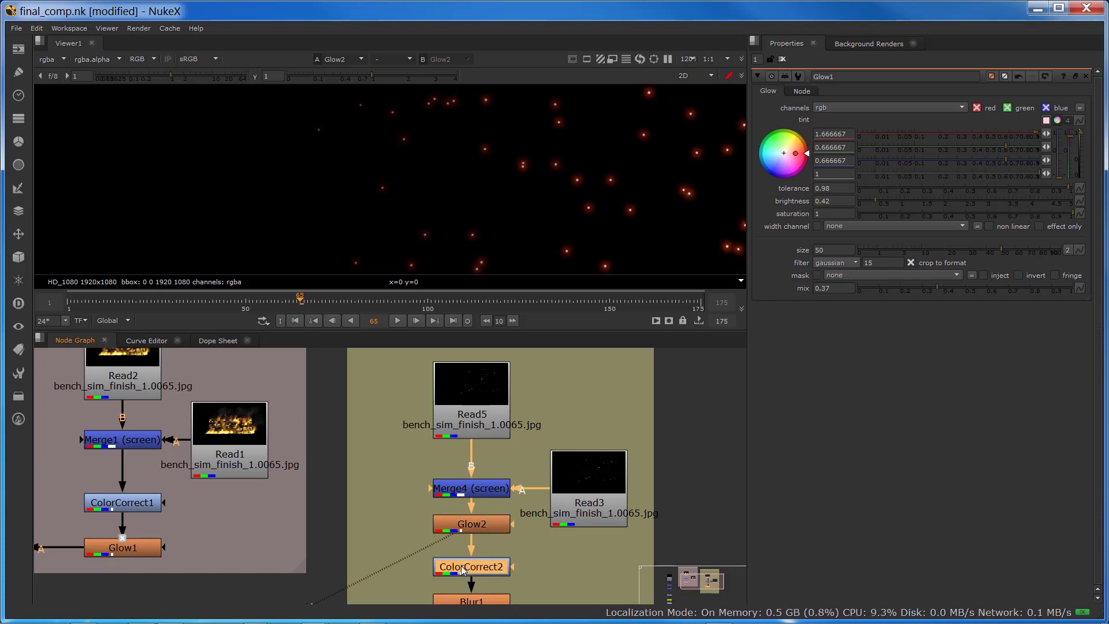
{"action": "key", "text": "1"}
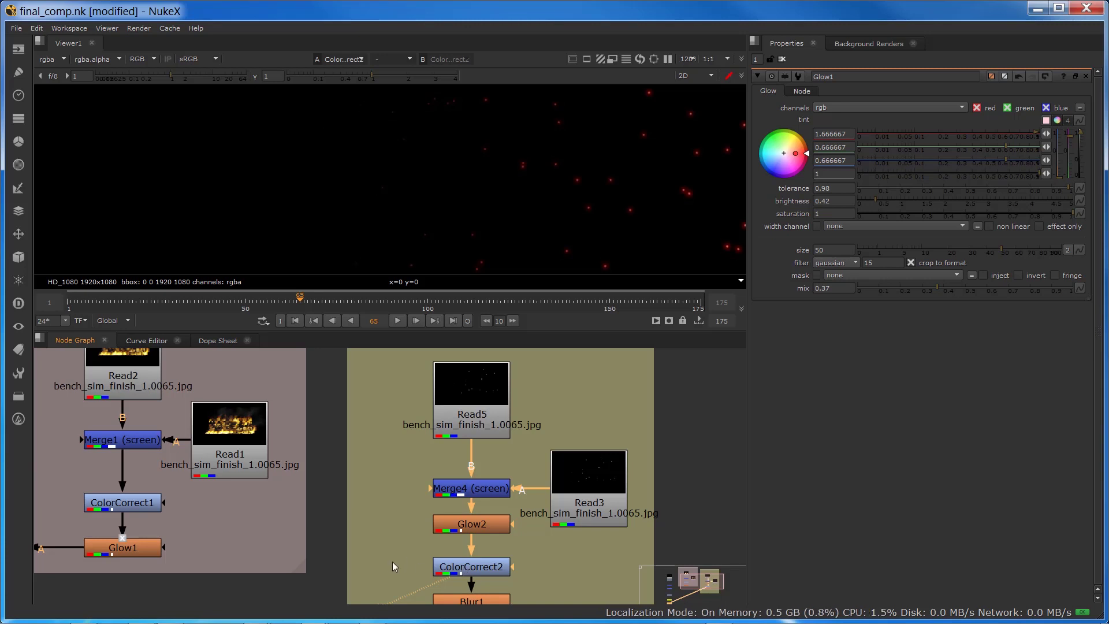
{"action": "middle_click_drag", "start_coordinate": [393, 562], "coordinate": [386, 529]}
{"action": "double_click", "coordinate": [457, 542]}
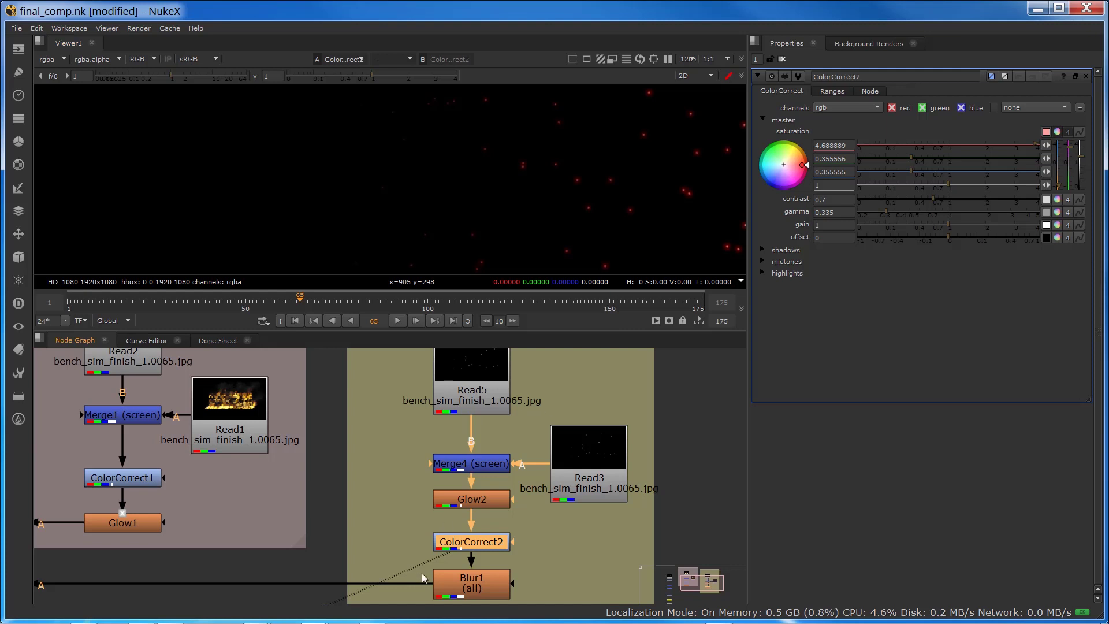
Step: View Blur1 and lower its size from 4 to 3.5, then to 3.1
{"action": "left_click", "coordinate": [456, 591]}
{"action": "key", "text": "1"}
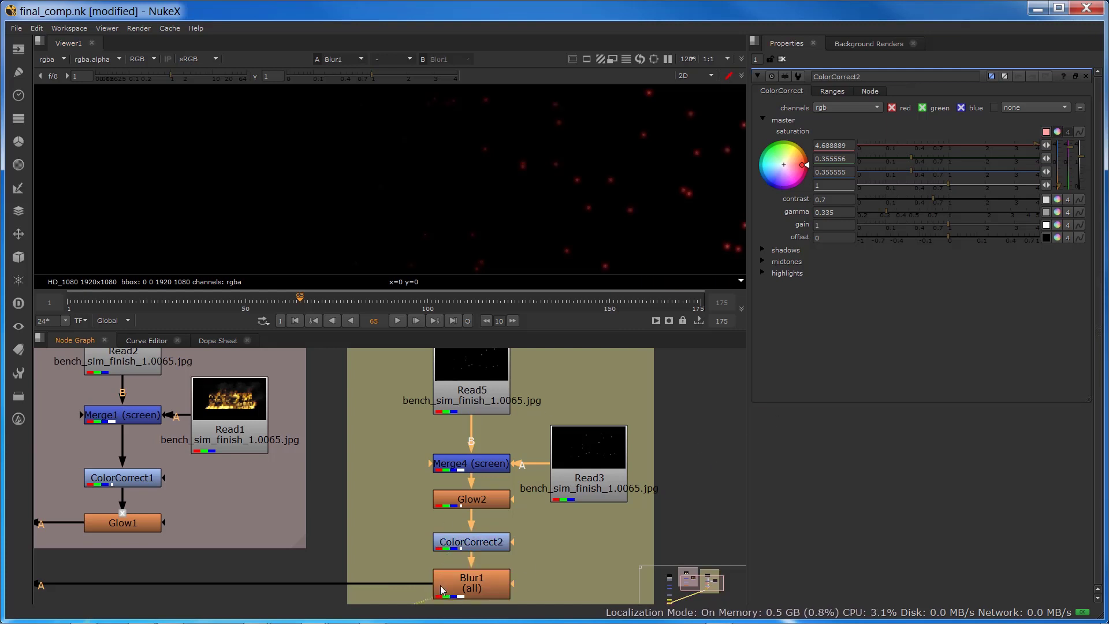
{"action": "double_click", "coordinate": [465, 583]}
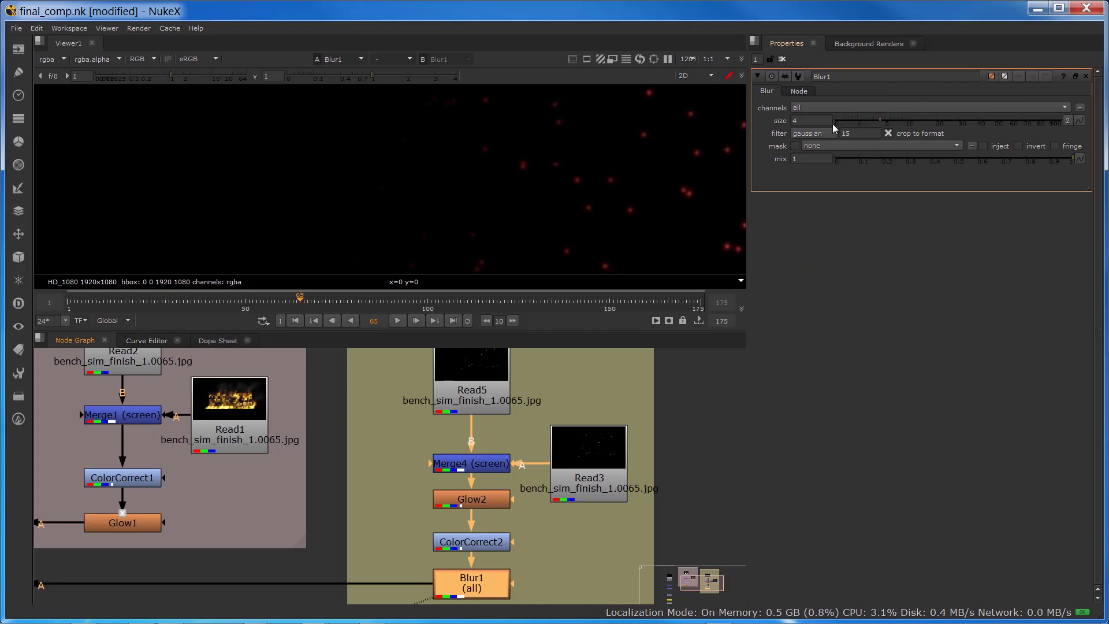
{"action": "left_click", "coordinate": [800, 120]}
{"action": "double_click", "coordinate": [812, 124]}
{"action": "type", "text": "3.5"}
{"action": "key", "text": "Return"}
{"action": "left_click_drag", "start_coordinate": [877, 117], "coordinate": [875, 117]}
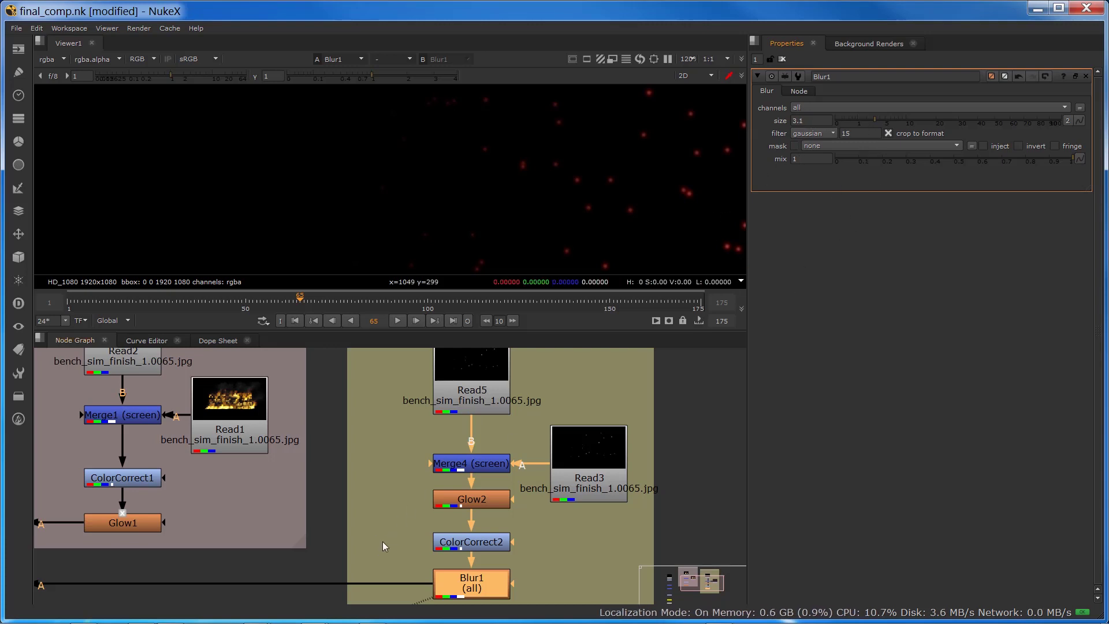
{"action": "scroll", "coordinate": [404, 455], "scroll_direction": "down", "scroll_amount": 4}
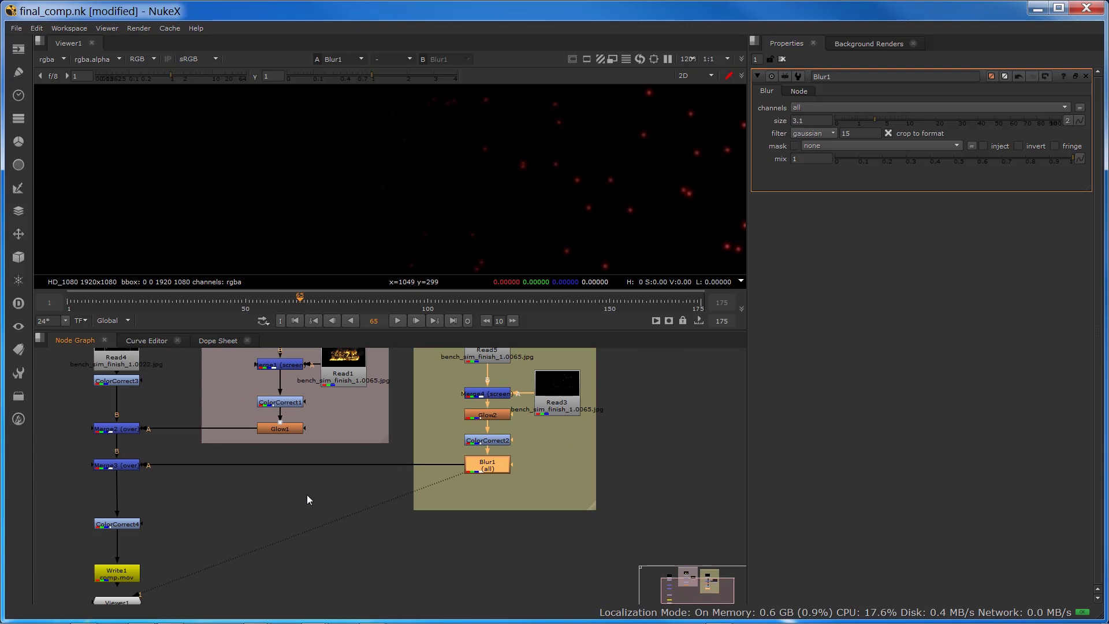
Step: View the final ColorCorrect4 output and toggle ColorCorrect4 repeatedly to compare the grade
{"action": "middle_click_drag", "start_coordinate": [307, 494], "coordinate": [497, 488]}
{"action": "left_click", "coordinate": [321, 506]}
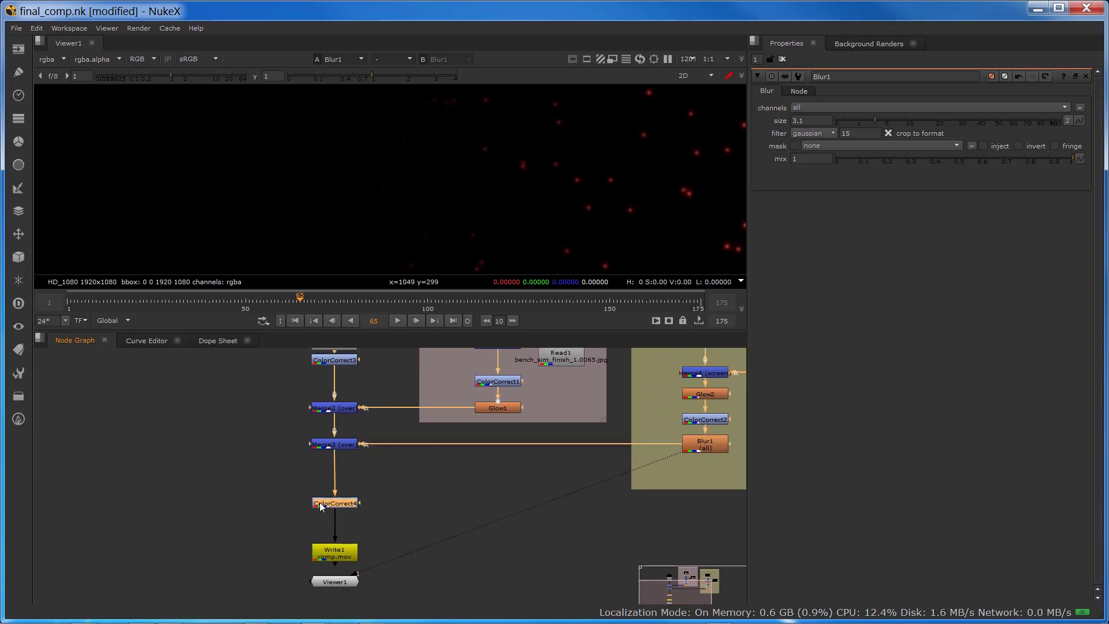
{"action": "key", "text": "1"}
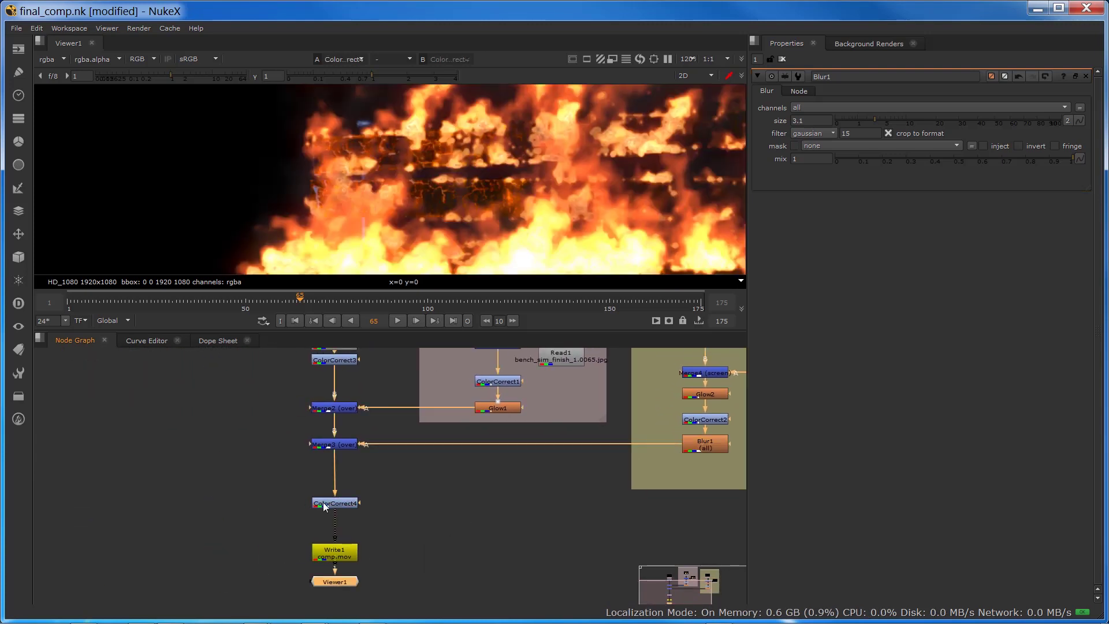
{"action": "left_click", "coordinate": [325, 506]}
{"action": "key", "text": "d"}
{"action": "key", "text": "d"}
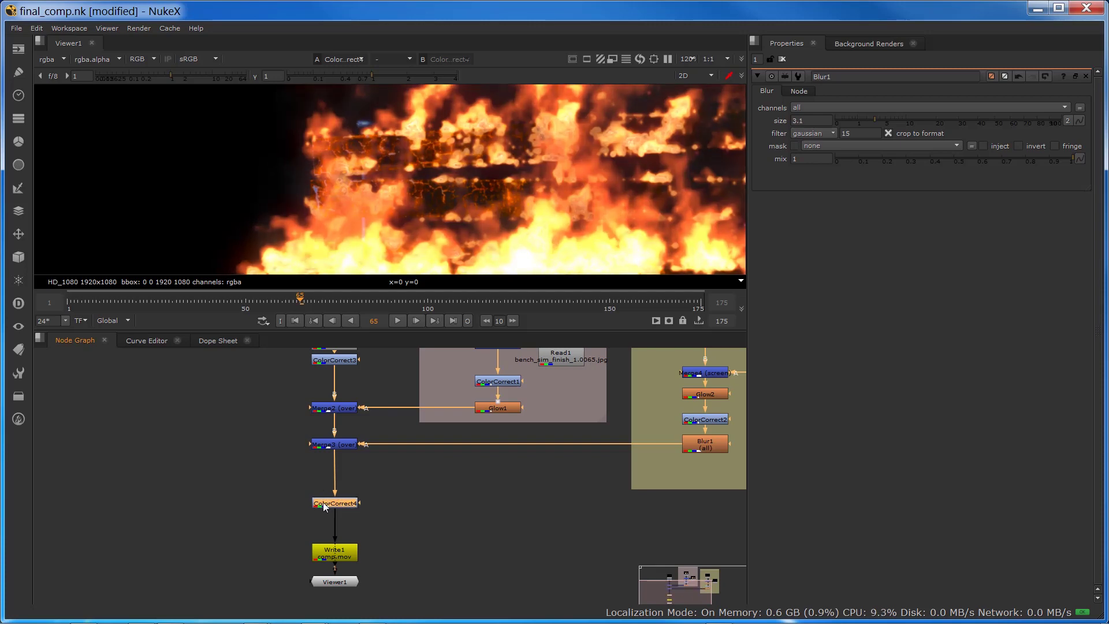
{"action": "scroll", "coordinate": [438, 258], "scroll_direction": "down", "scroll_amount": 3}
{"action": "key", "text": "d"}
{"action": "key", "text": "d"}
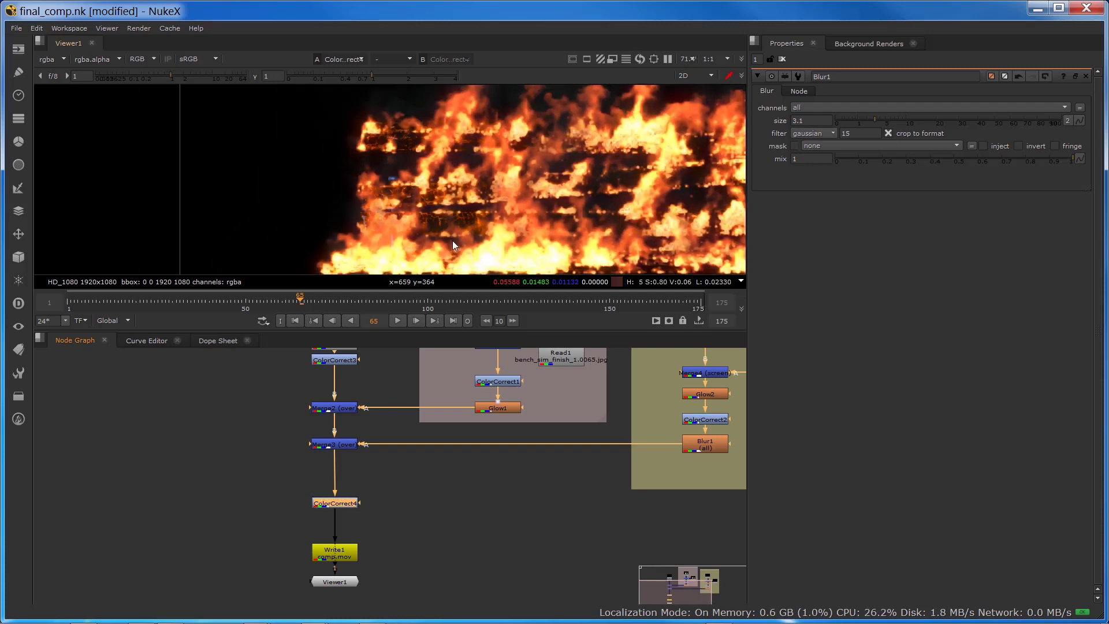
{"action": "scroll", "coordinate": [452, 240], "scroll_direction": "down", "scroll_amount": 2}
{"action": "key", "text": "d"}
{"action": "key", "text": "d"}
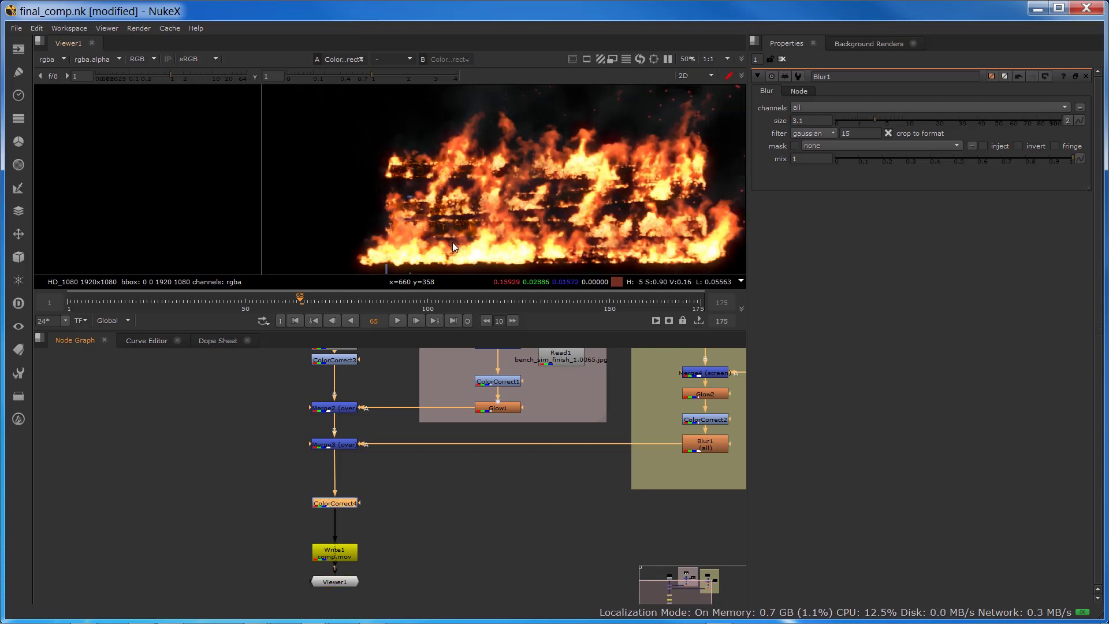
{"action": "key", "text": "d"}
{"action": "key", "text": "d"}
{"action": "key", "text": "d"}
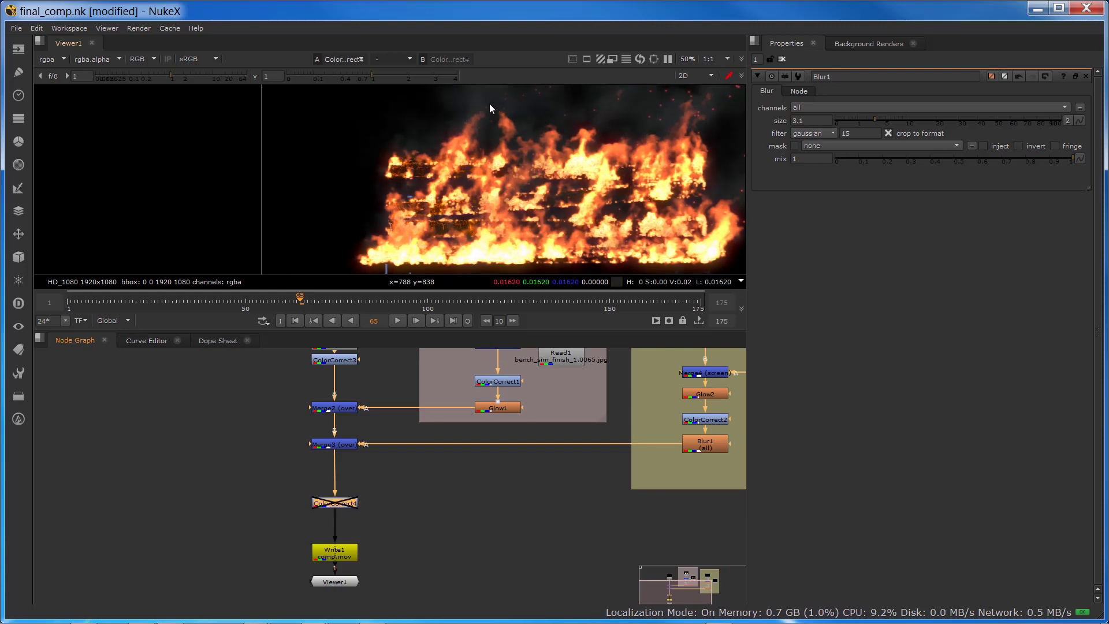
{"action": "key", "text": "d"}
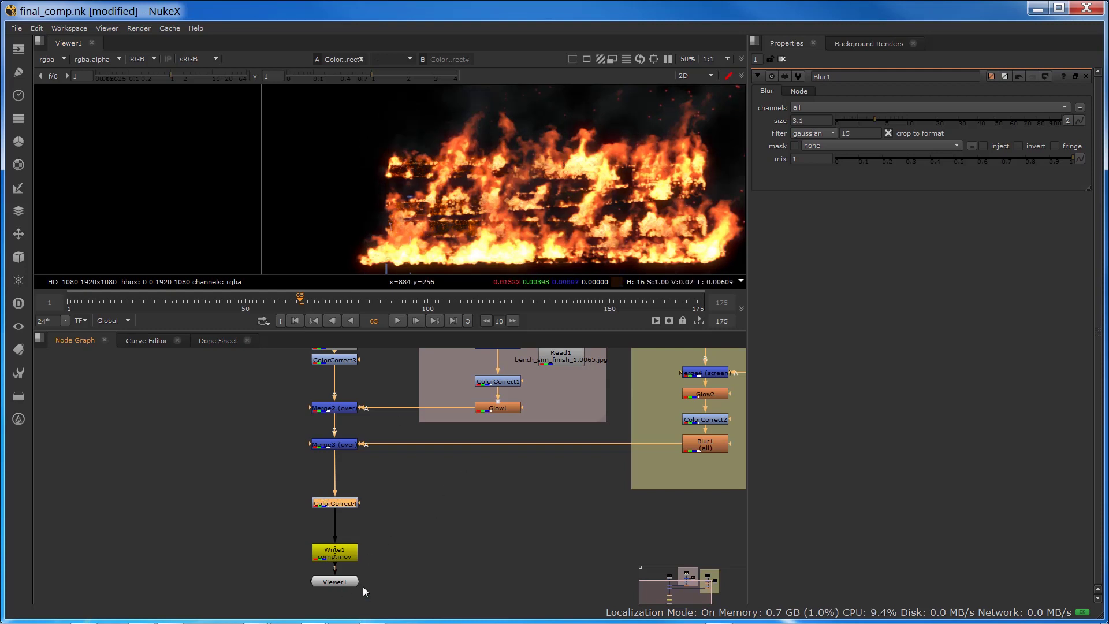
Step: View the Write1 comp.mov output in the viewer and deselect all nodes
{"action": "left_click", "coordinate": [346, 553]}
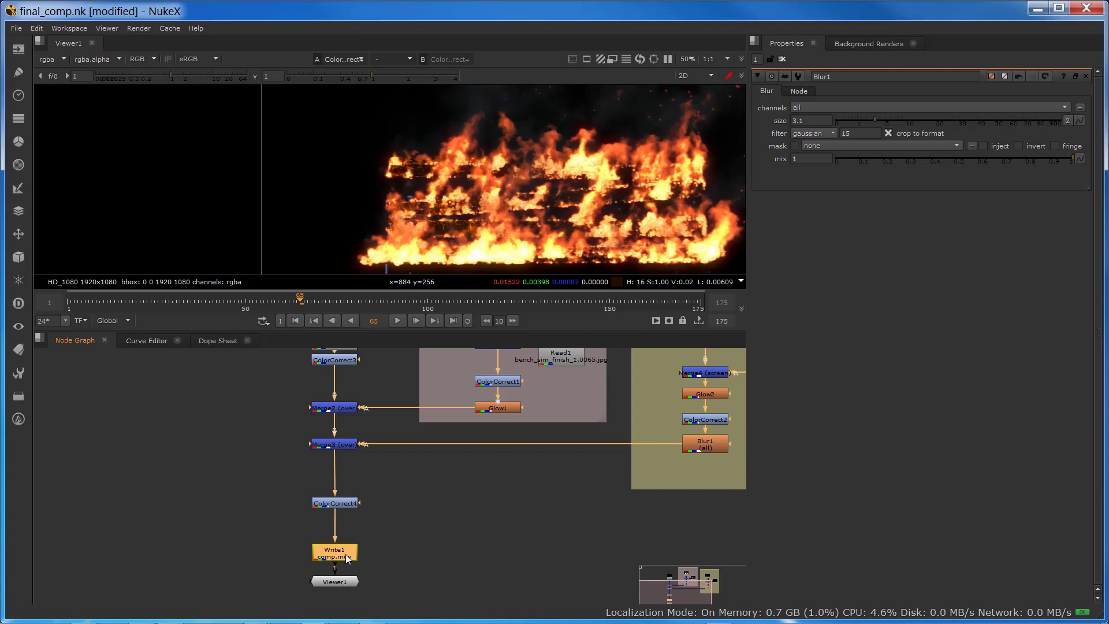
{"action": "key", "text": "1"}
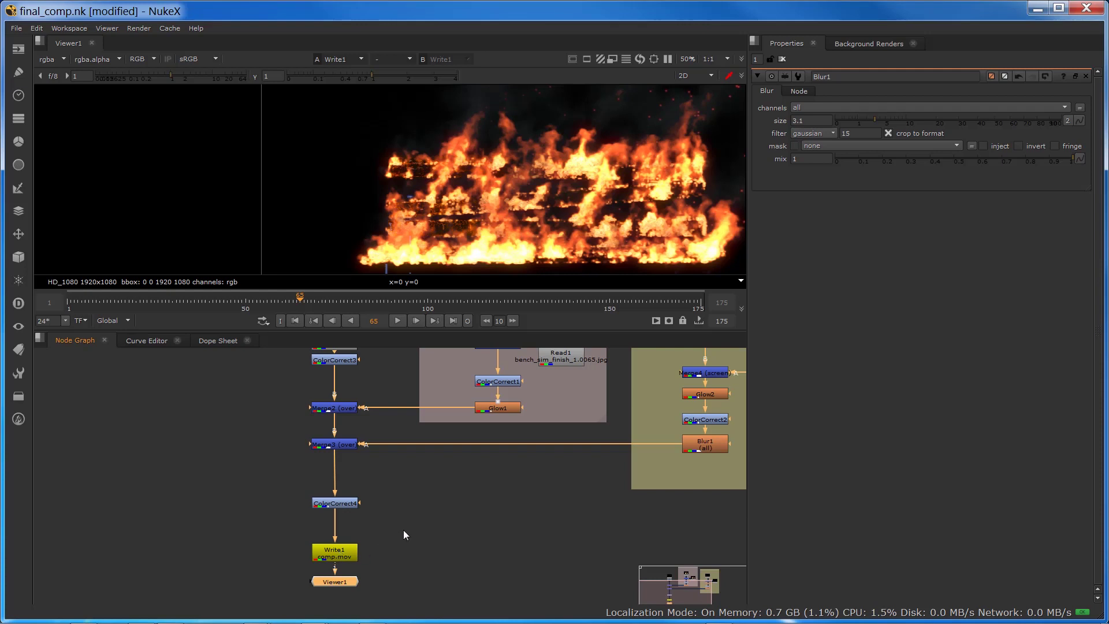
{"action": "left_click", "coordinate": [418, 512]}
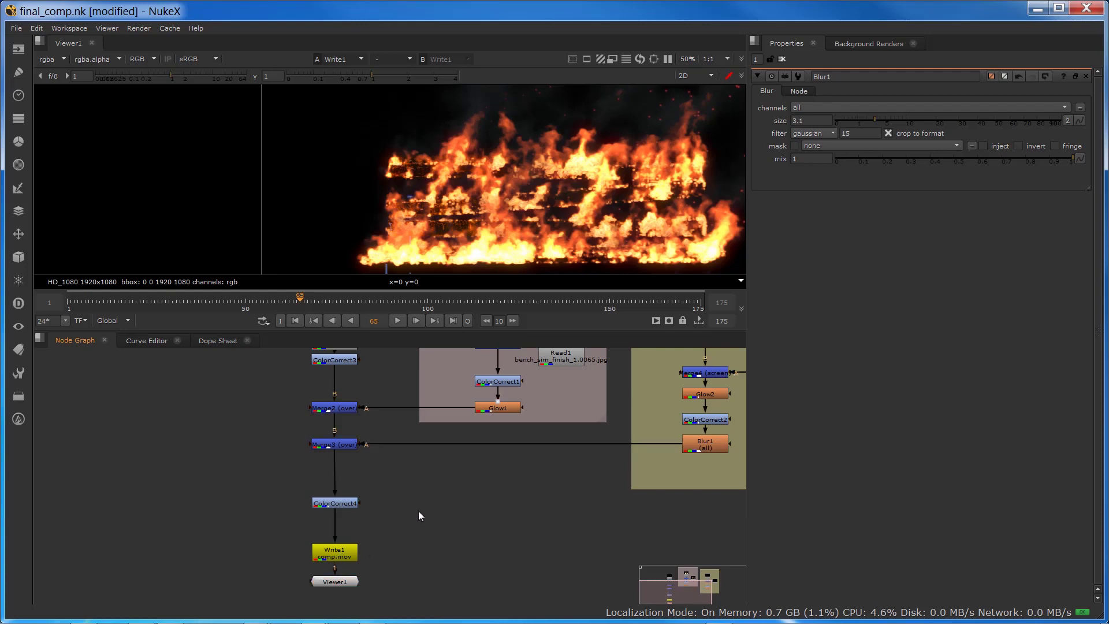